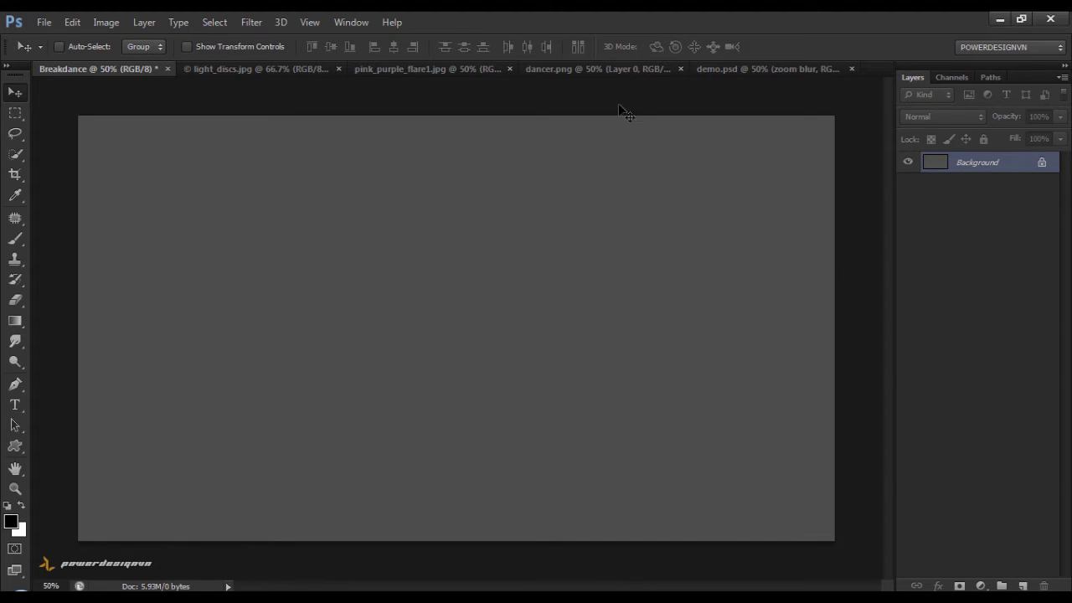
Step: Drag the dancer cutout from dancer.png into Breakdance as a layer named Dancer
{"action": "left_click", "coordinate": [602, 72]}
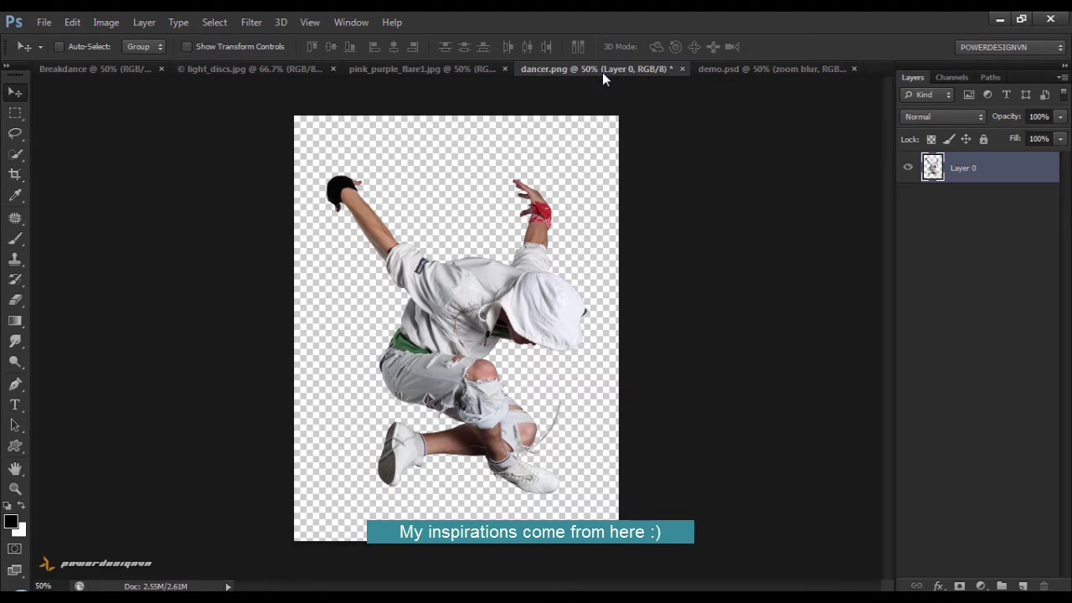
{"action": "left_click_drag", "start_coordinate": [519, 240], "coordinate": [111, 72]}
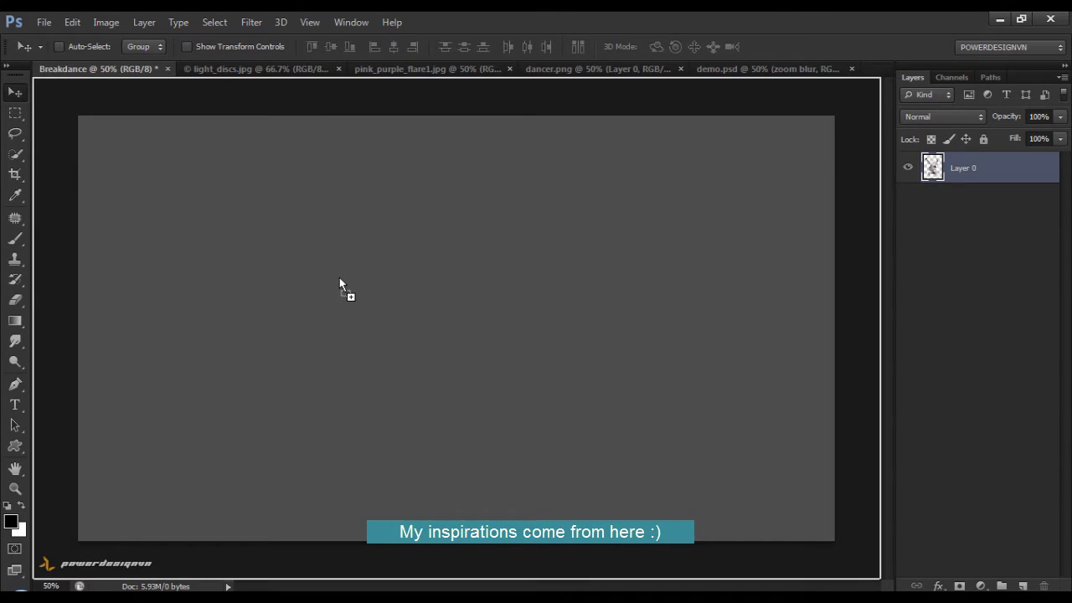
{"action": "left_click_drag", "start_coordinate": [110, 74], "coordinate": [339, 277]}
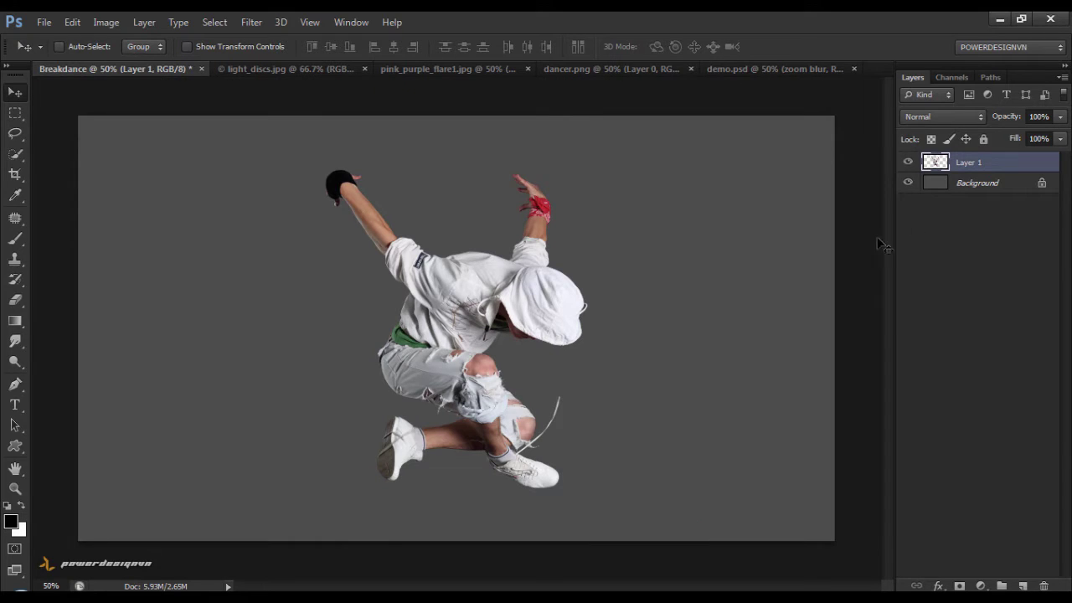
{"action": "double_click", "coordinate": [964, 163]}
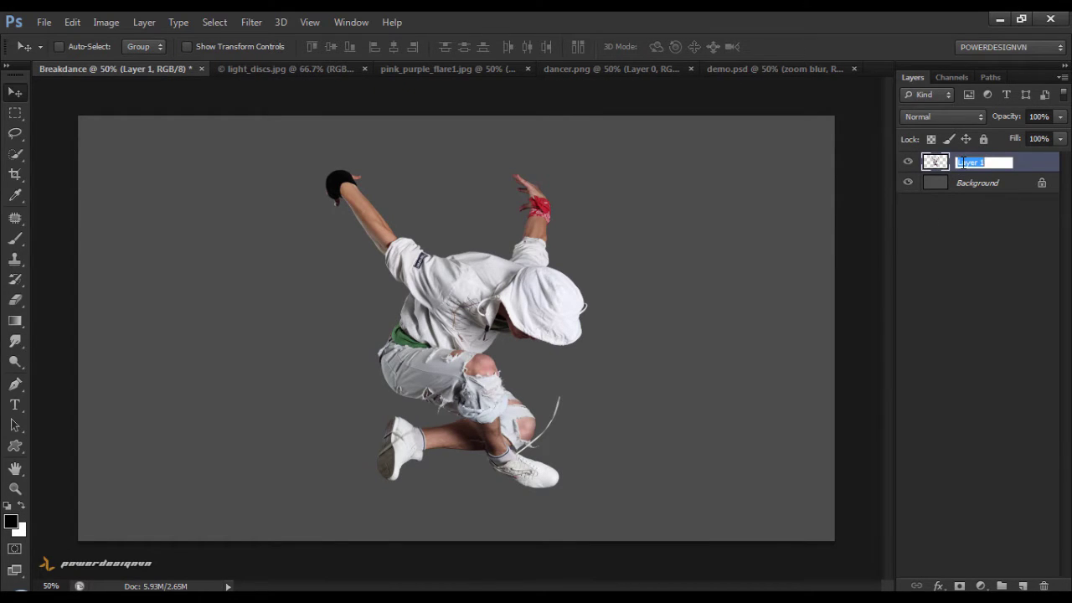
{"action": "type", "text": "B"}
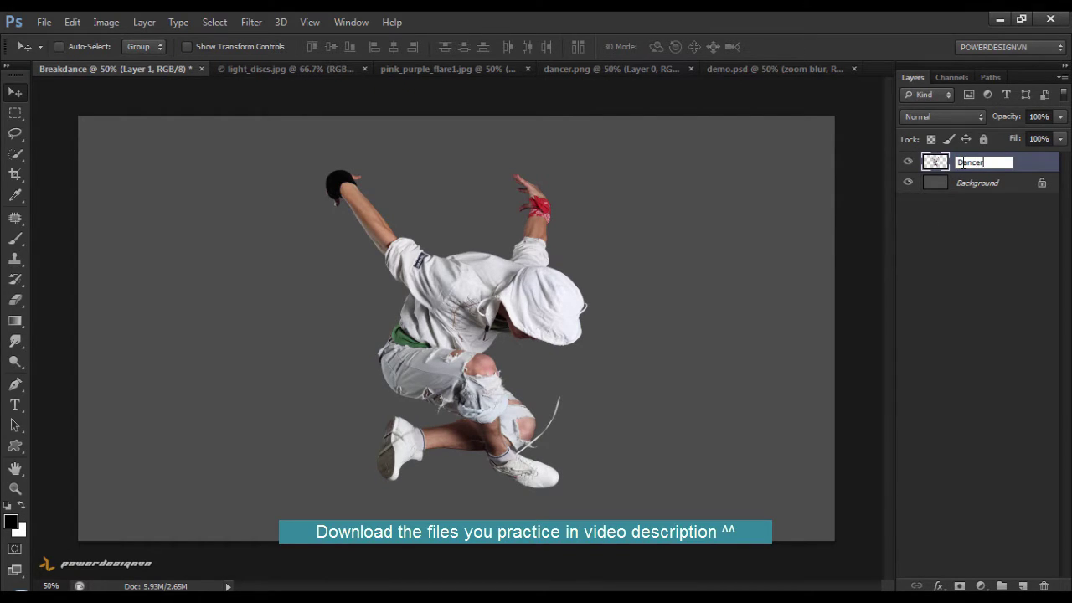
{"action": "key", "text": "Return"}
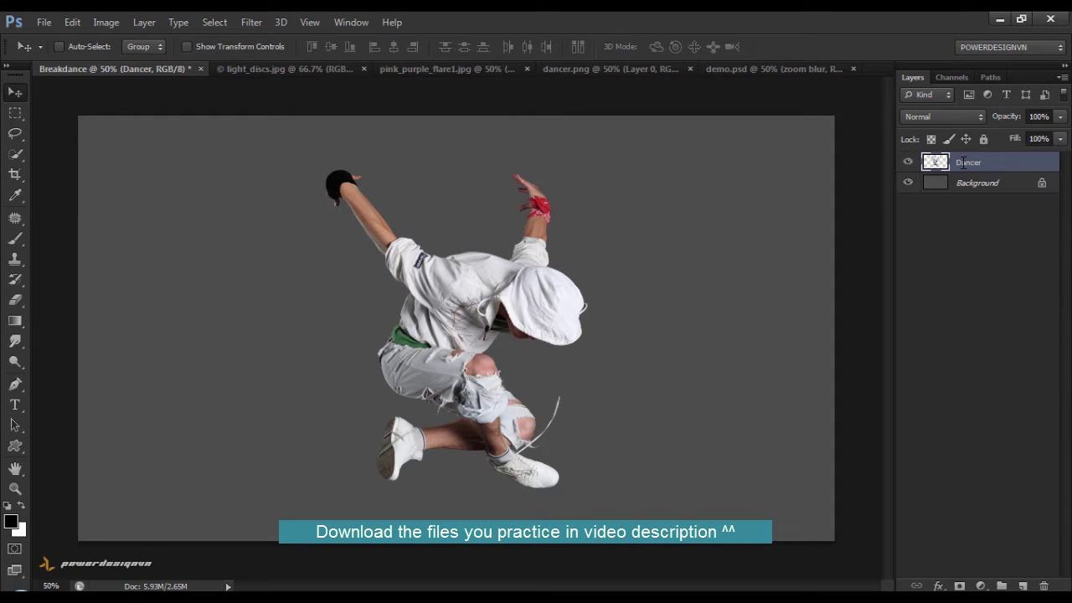
Step: Scale the Dancer layer down to about 74% and nudge it slightly up-left
{"action": "key", "text": "ctrl+t"}
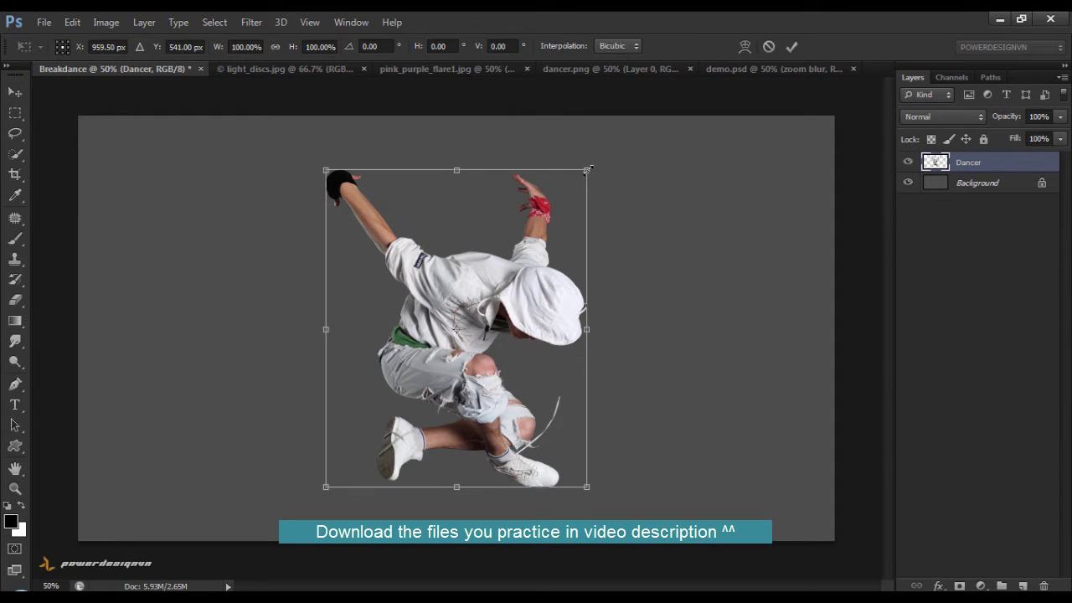
{"action": "left_click_drag", "start_coordinate": [587, 171], "coordinate": [551, 211]}
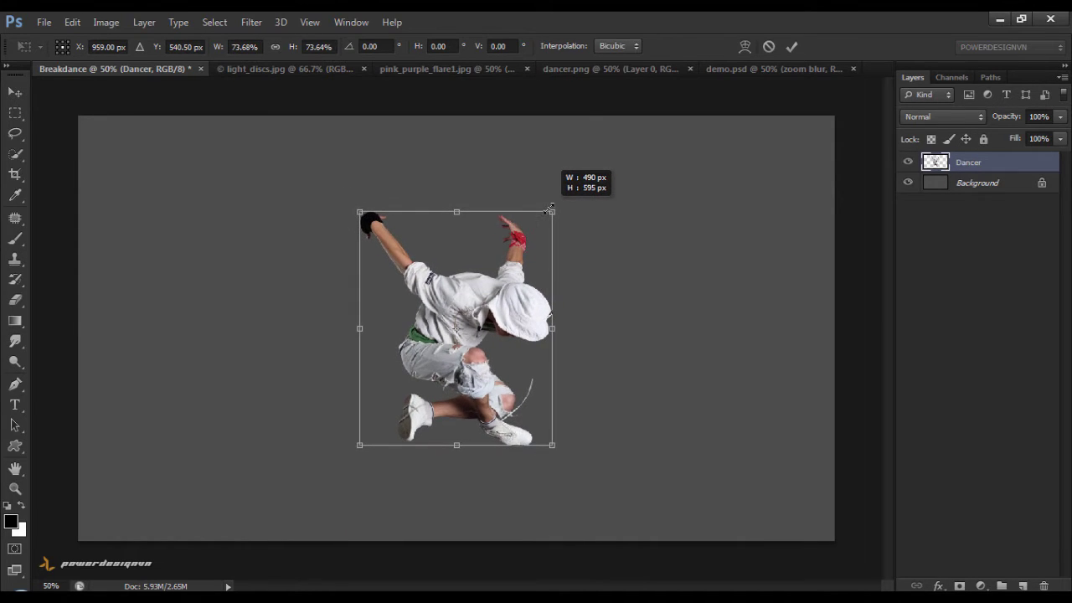
{"action": "left_click", "coordinate": [795, 49]}
{"action": "left_click_drag", "start_coordinate": [527, 305], "coordinate": [509, 279]}
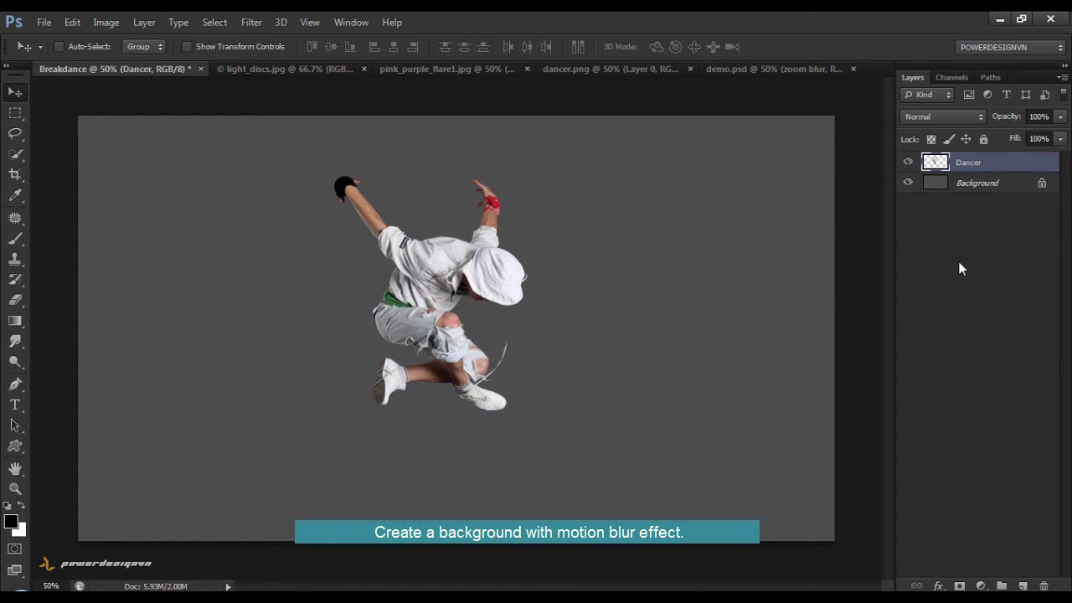
Step: Add a new empty layer named Br directly above Background
{"action": "left_click", "coordinate": [1001, 186]}
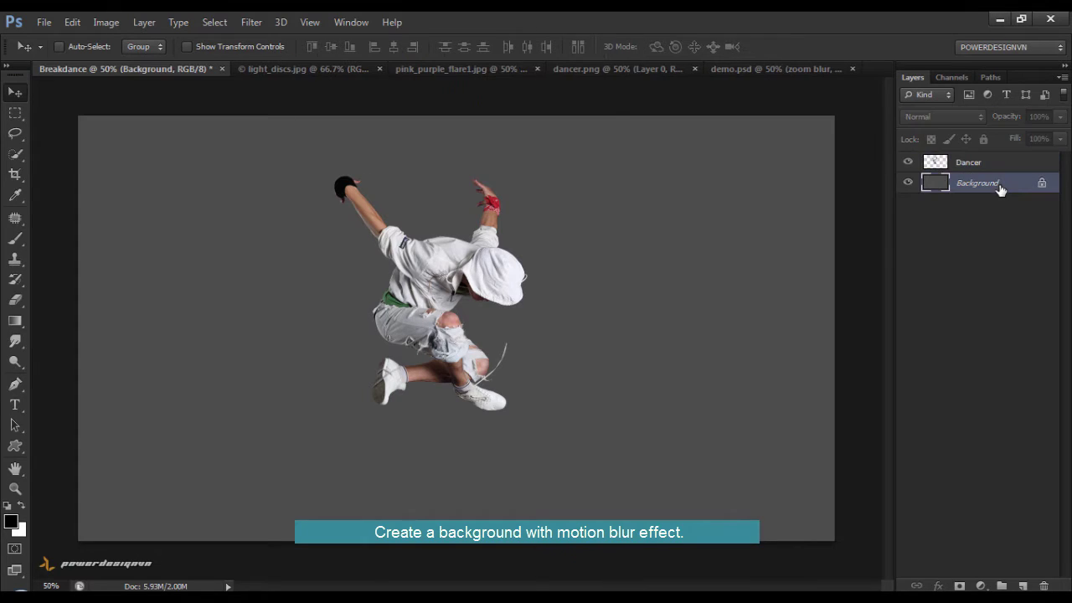
{"action": "left_click", "coordinate": [1023, 585]}
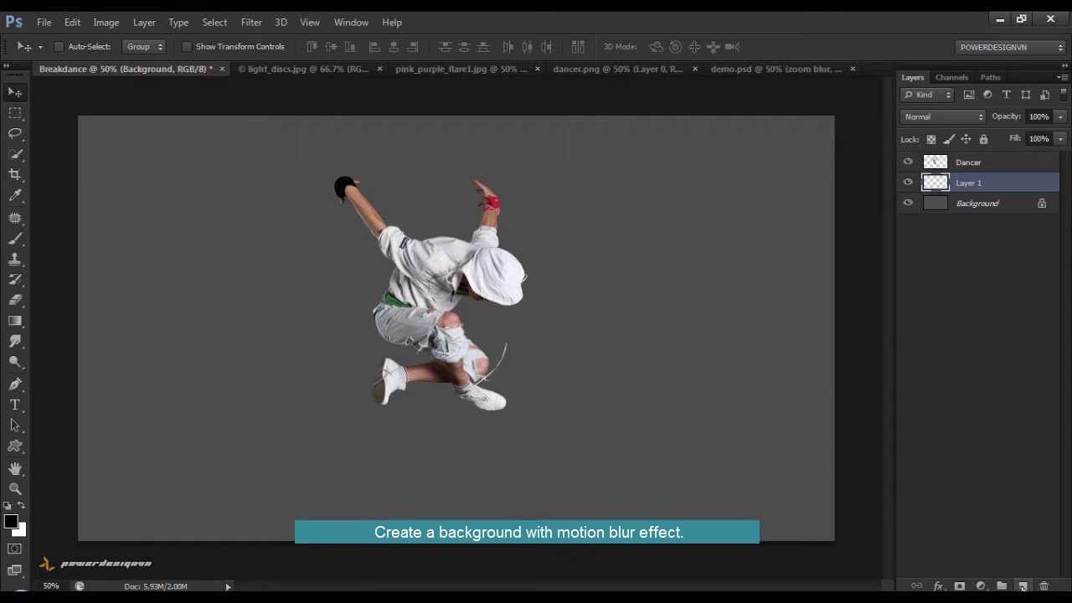
{"action": "double_click", "coordinate": [969, 184]}
{"action": "type", "text": "B"}
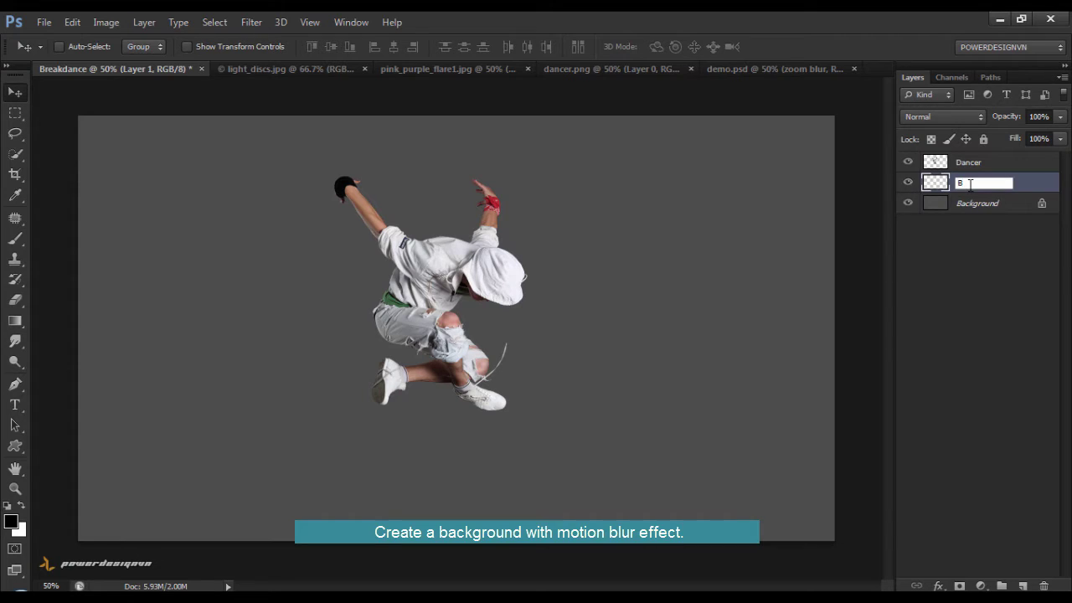
{"action": "type", "text": "r"}
{"action": "key", "text": "Return"}
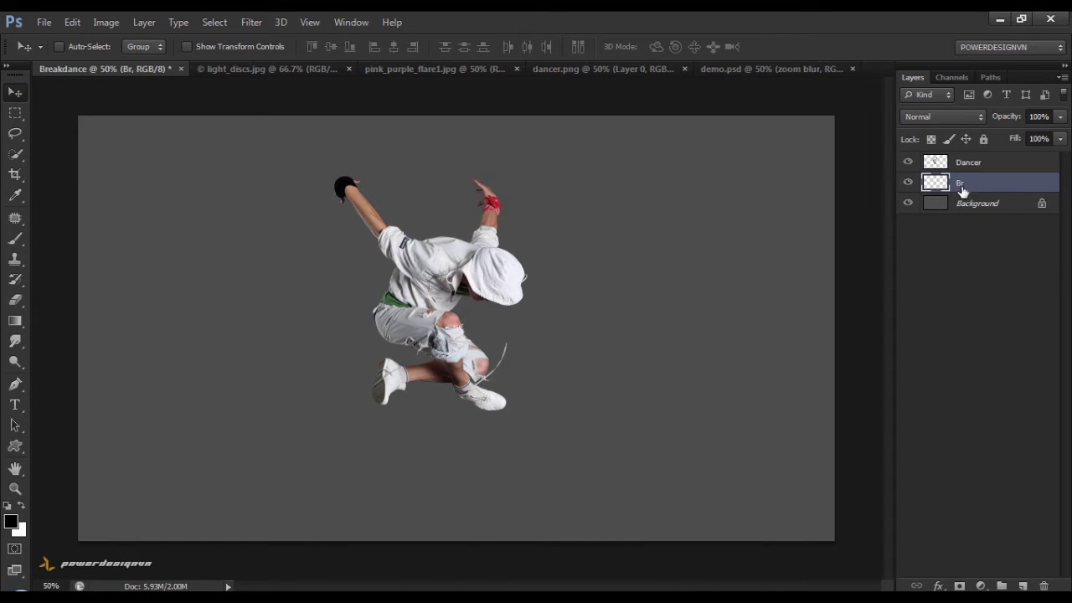
Step: Fill the Br layer with a black foreground colour
{"action": "left_click", "coordinate": [20, 523]}
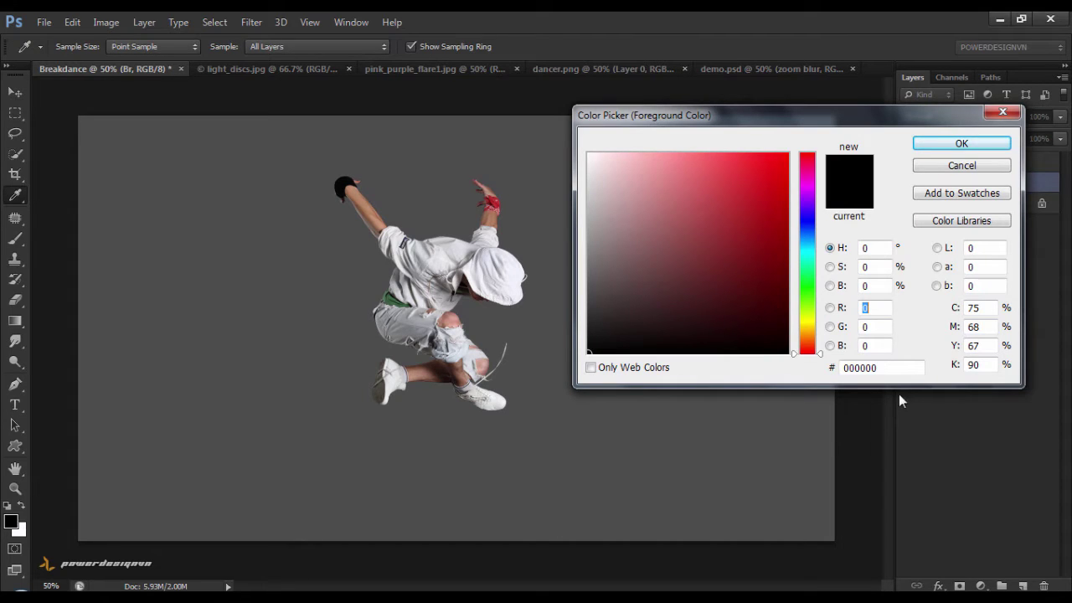
{"action": "left_click", "coordinate": [879, 367]}
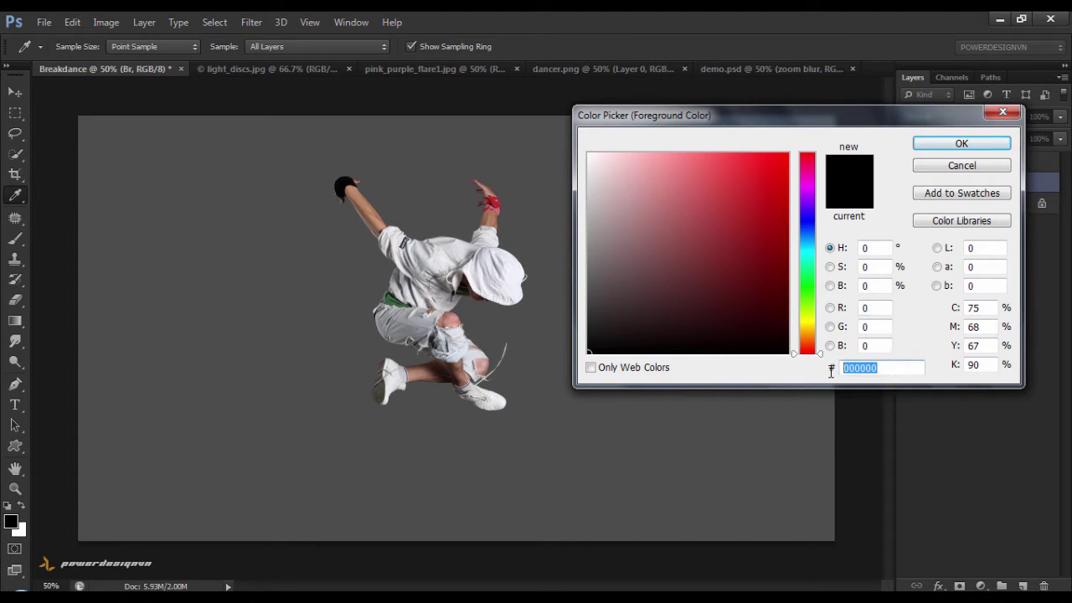
{"action": "left_click", "coordinate": [980, 145]}
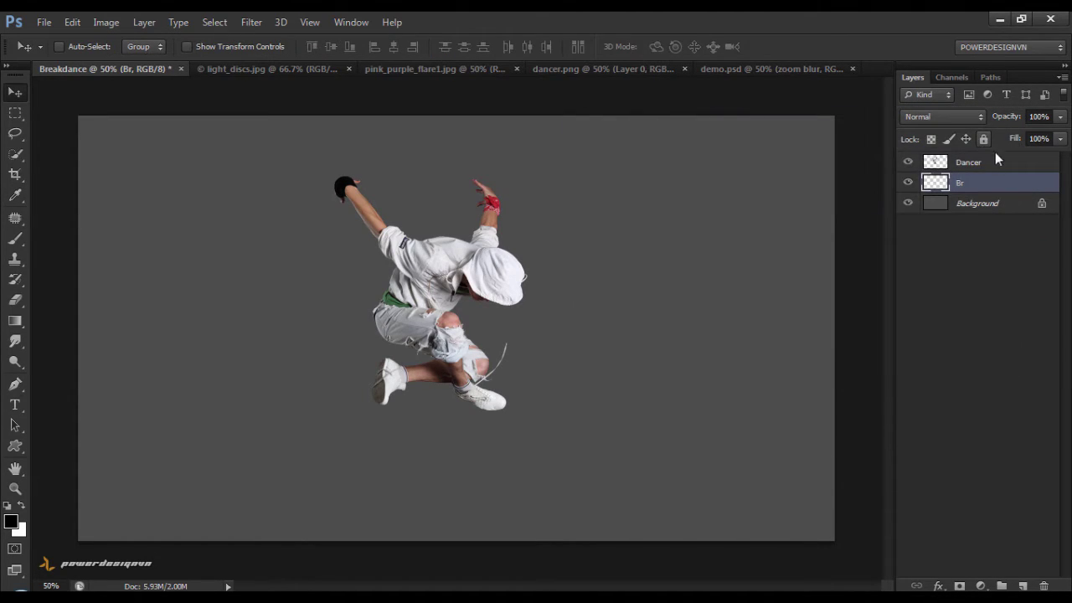
{"action": "key", "text": "alt+BackSpace"}
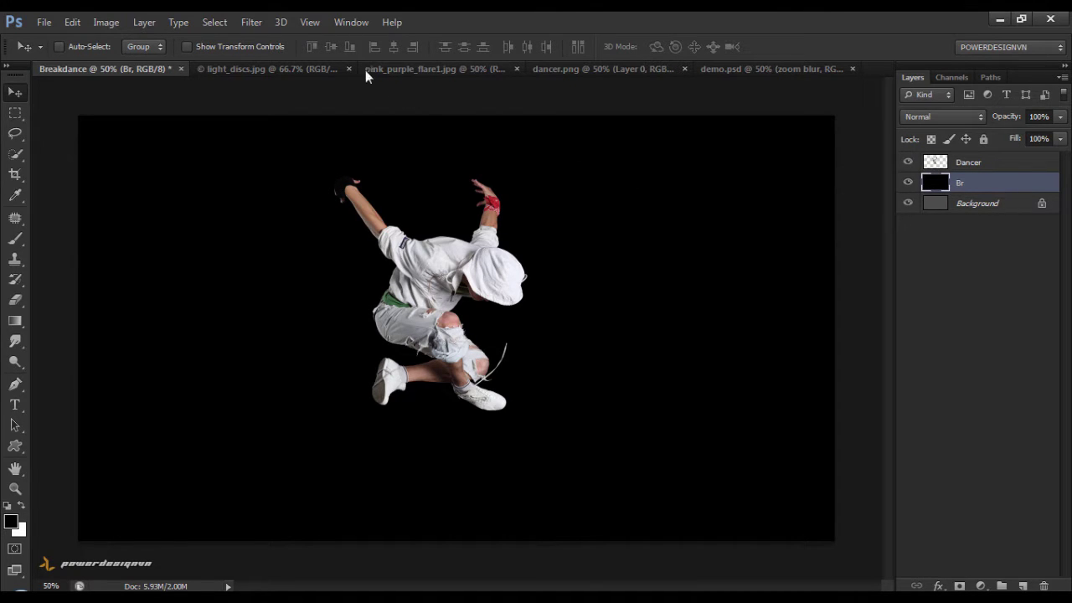
{"action": "left_click", "coordinate": [255, 27]}
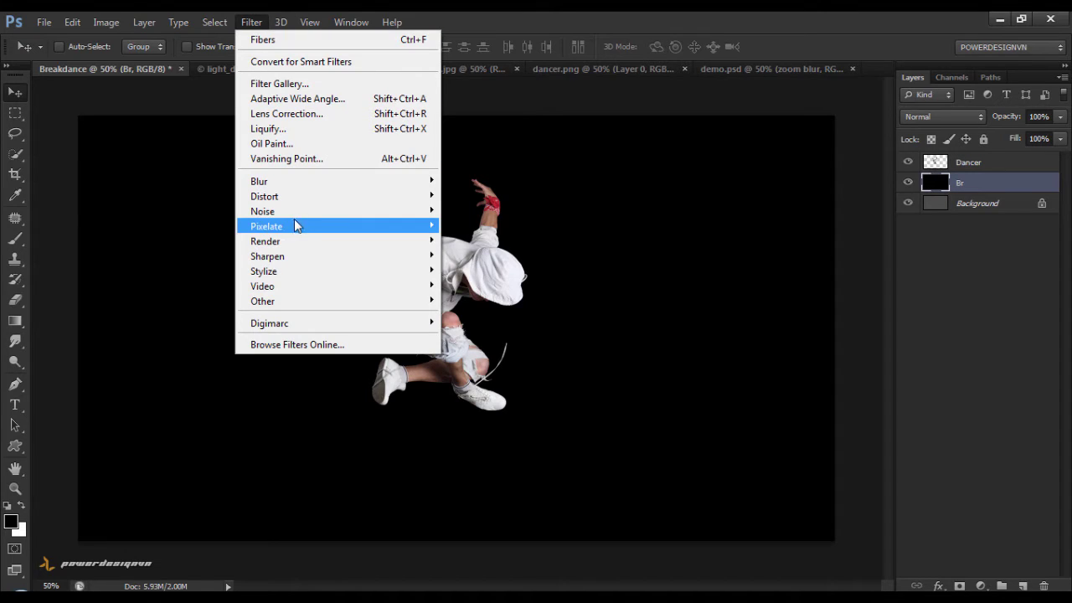
{"action": "mouse_move", "coordinate": [265, 241]}
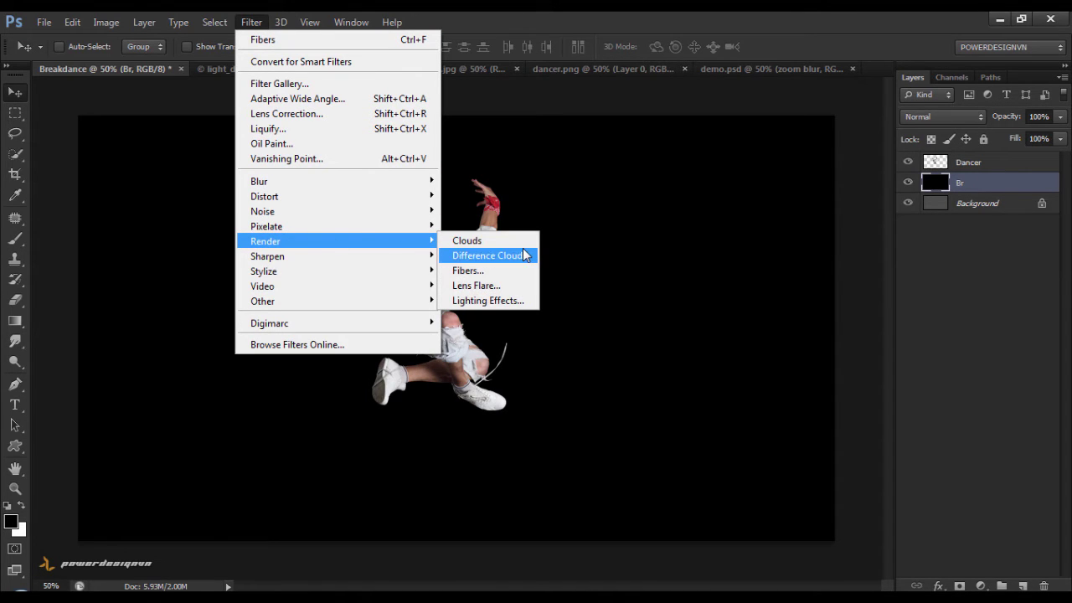
Step: Render a Fibers texture onto the Br layer
{"action": "left_click", "coordinate": [522, 270]}
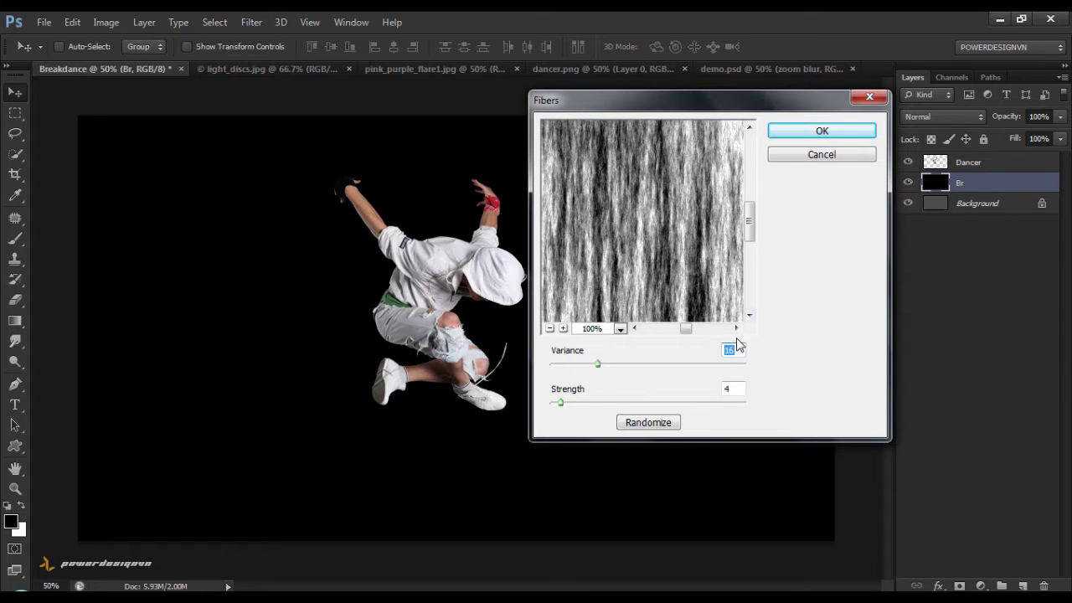
{"action": "left_click", "coordinate": [727, 386]}
{"action": "left_click", "coordinate": [838, 134]}
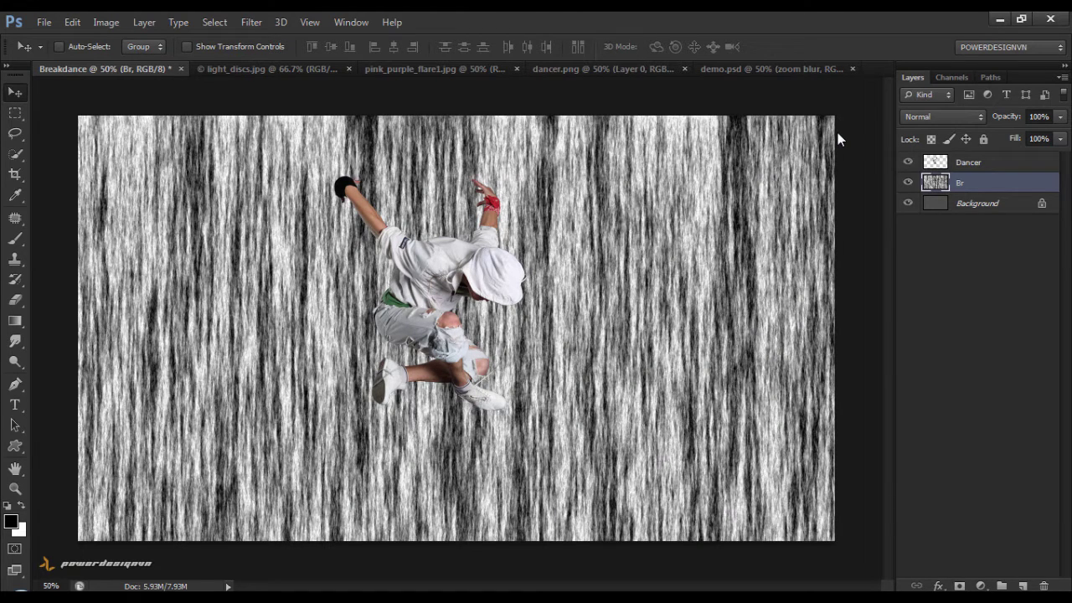
Step: Apply a Motion Blur at angle 90° and distance 2000 to the fibers
{"action": "left_click", "coordinate": [258, 25]}
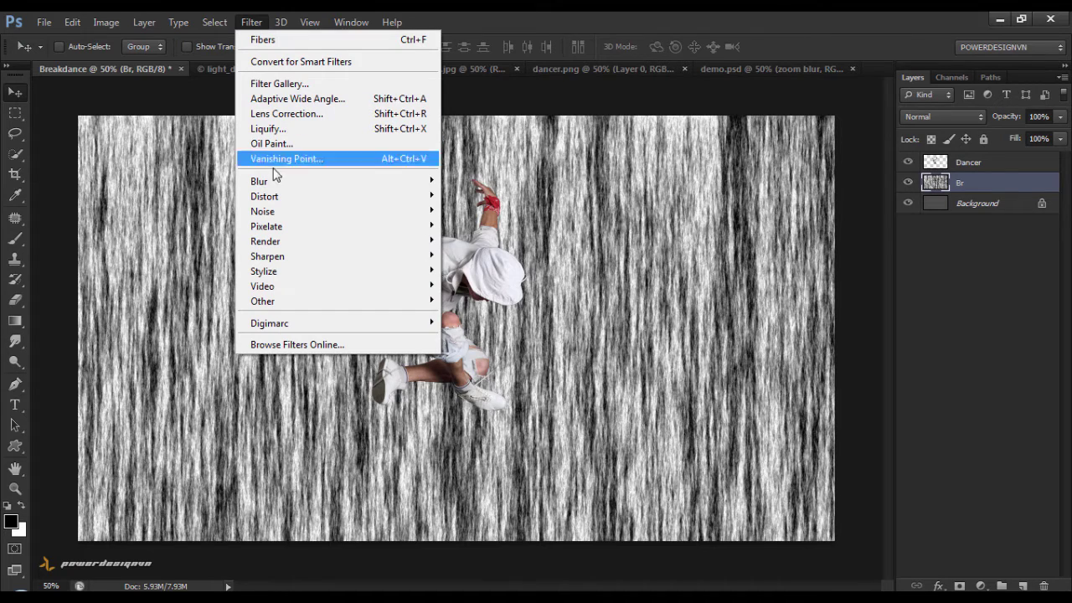
{"action": "mouse_move", "coordinate": [259, 181]}
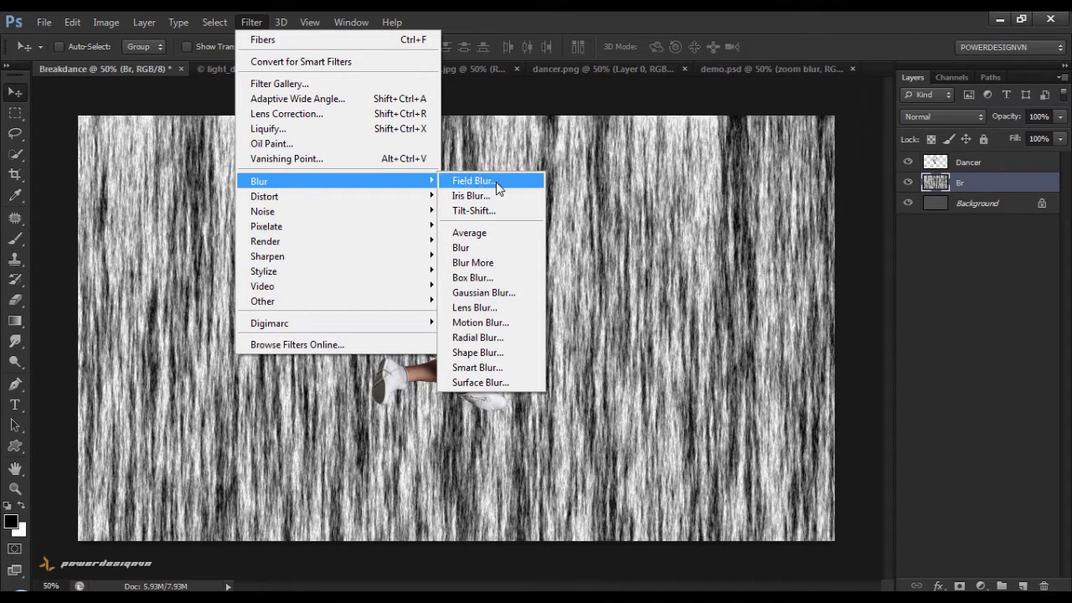
{"action": "left_click", "coordinate": [477, 323]}
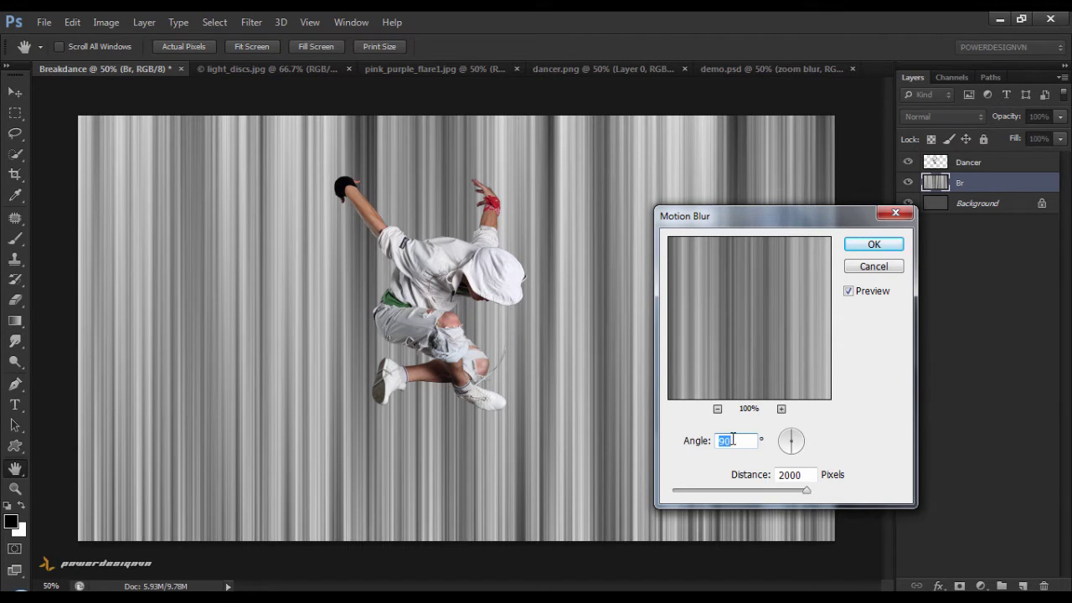
{"action": "left_click", "coordinate": [869, 246]}
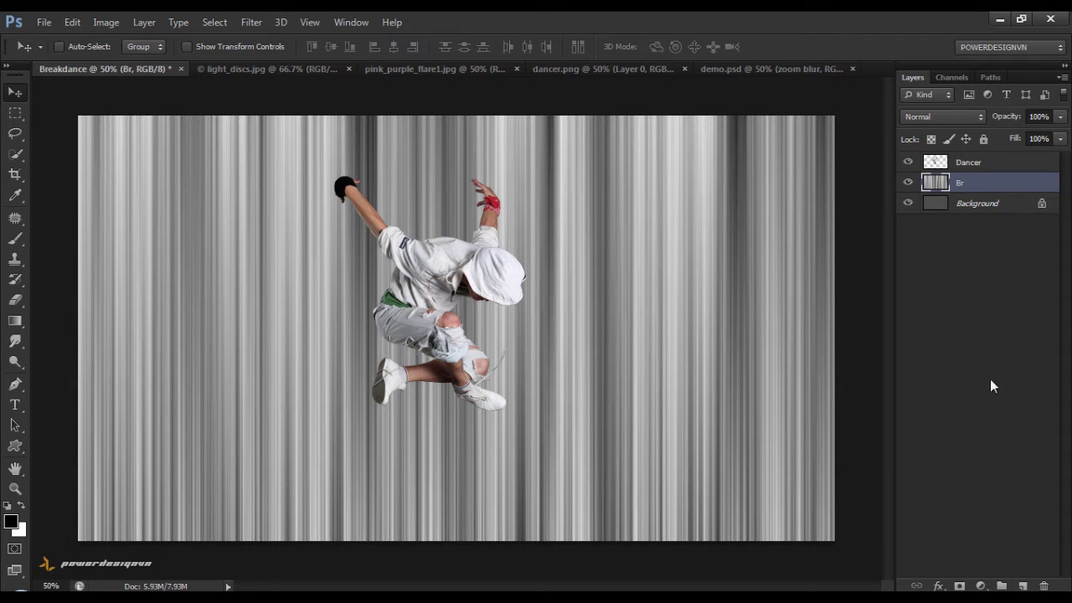
Step: Add a Gradient Map adjustment layer above Br using the Copper preset
{"action": "left_click", "coordinate": [980, 585]}
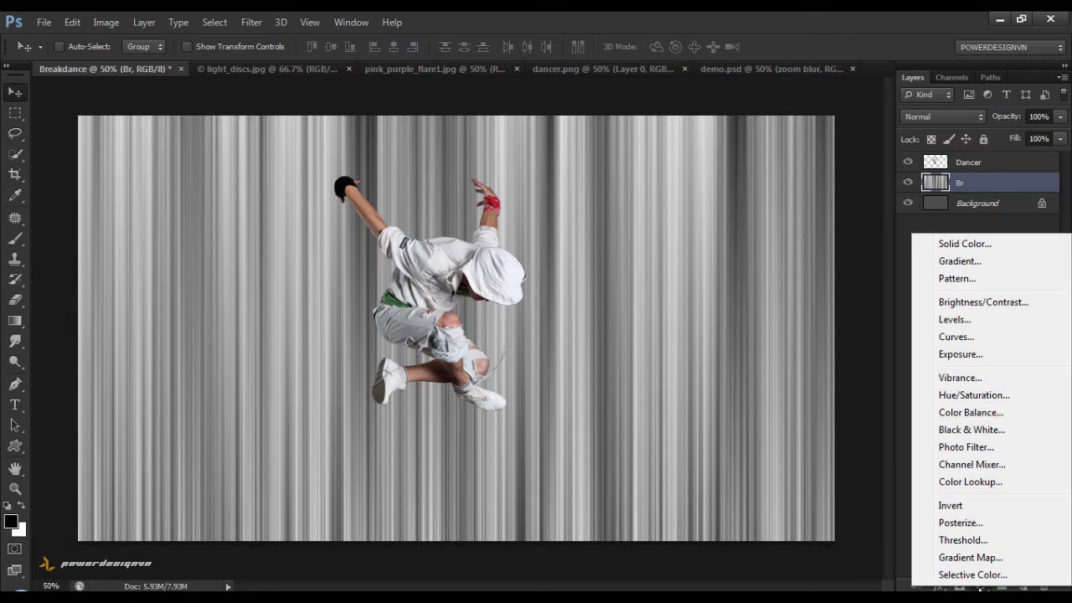
{"action": "left_click", "coordinate": [971, 558]}
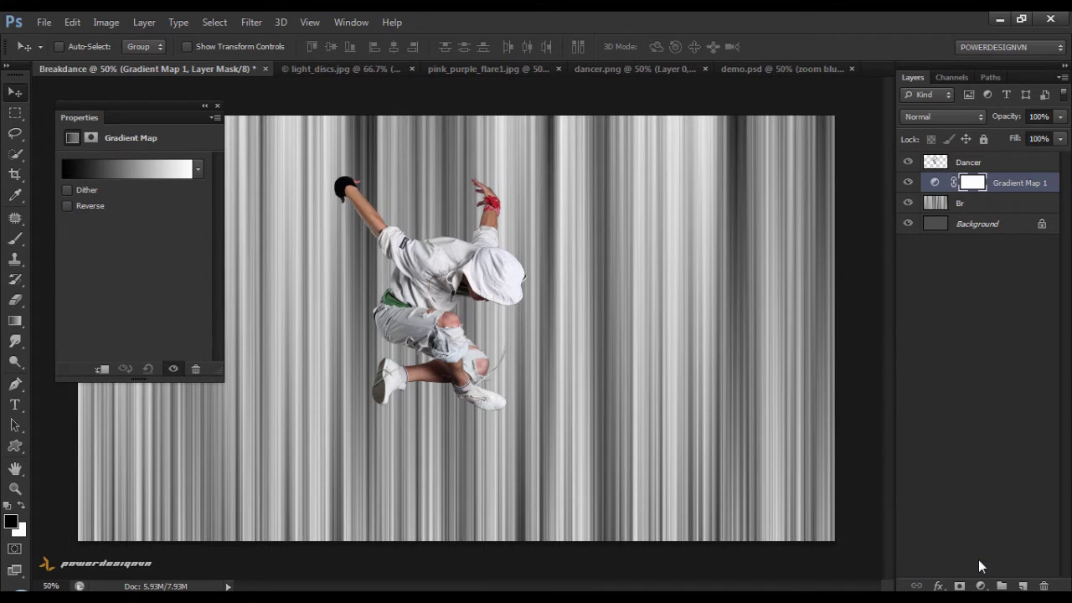
{"action": "left_click", "coordinate": [133, 167]}
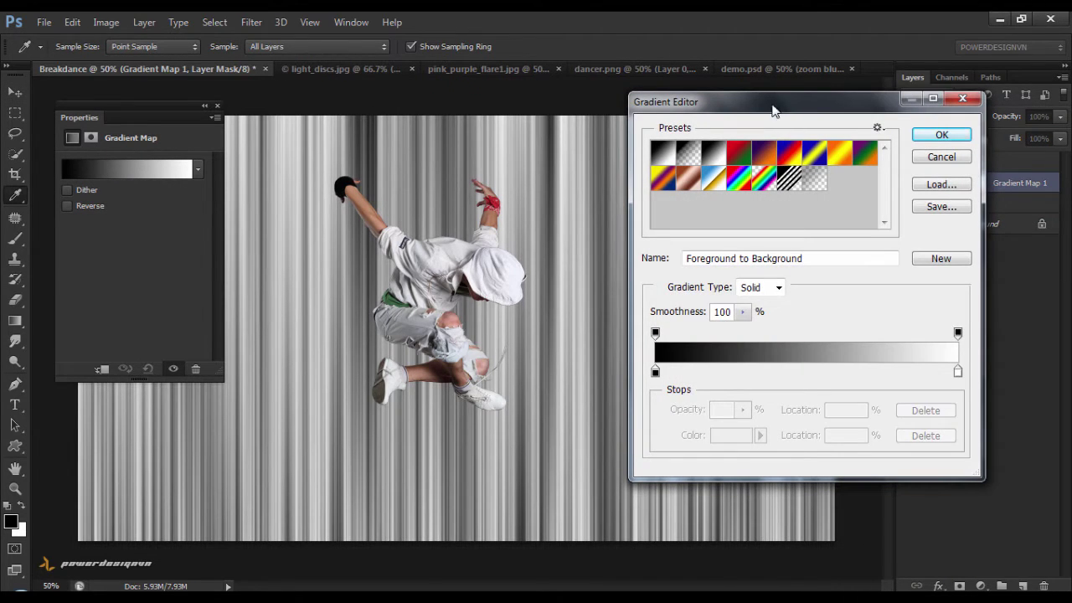
{"action": "left_click_drag", "start_coordinate": [775, 102], "coordinate": [751, 102]}
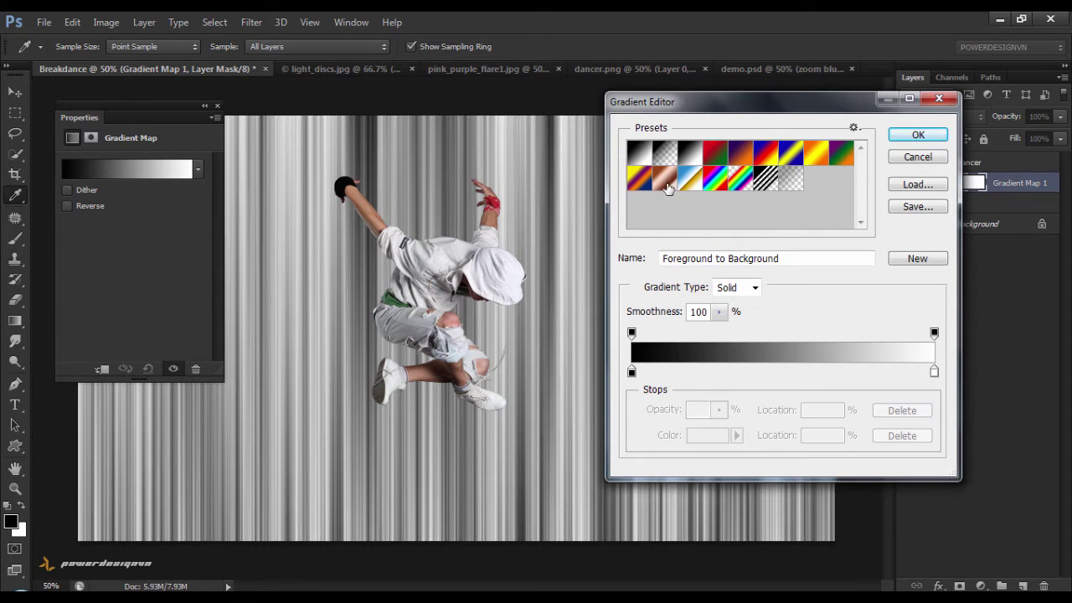
{"action": "left_click", "coordinate": [666, 186]}
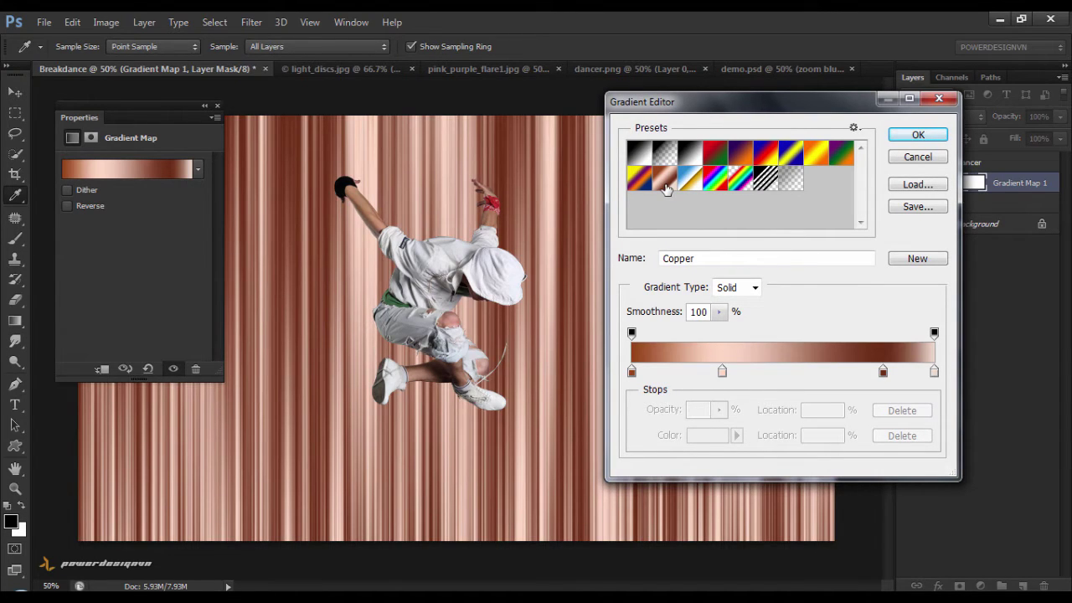
{"action": "left_click", "coordinate": [918, 136]}
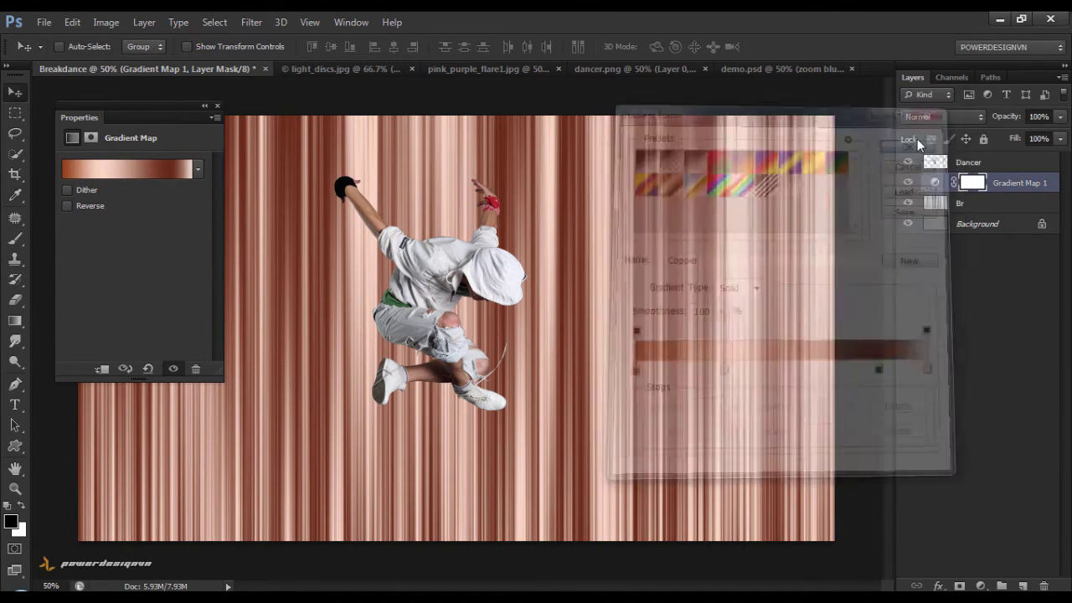
{"action": "left_click", "coordinate": [218, 107]}
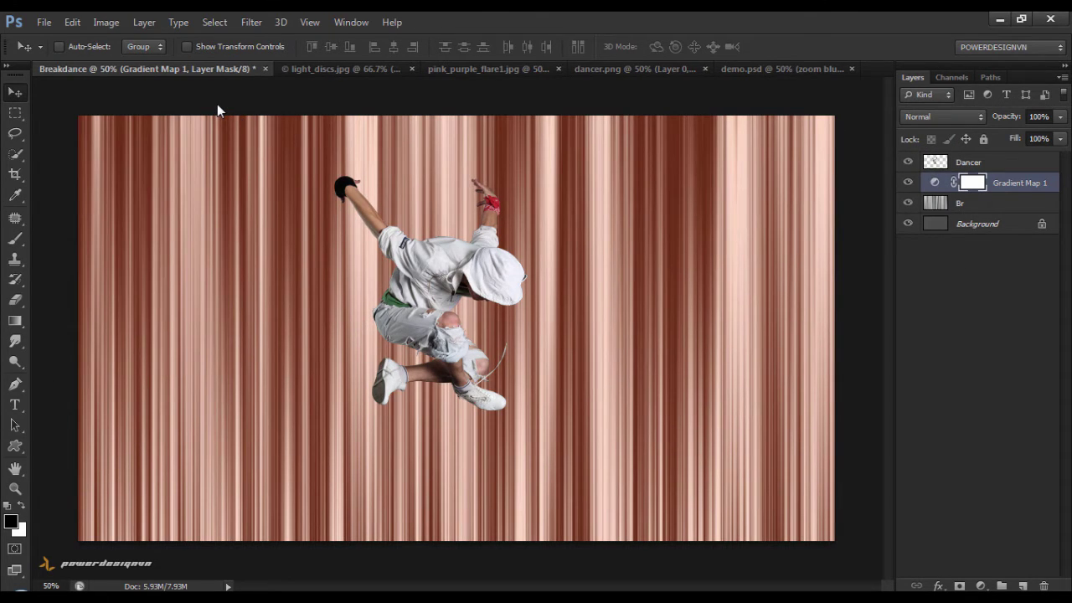
Step: Merge Gradient Map 1 into Br, then add a Hue/Saturation adjustment layer above it
{"action": "left_click", "coordinate": [1003, 205], "text": "shift"}
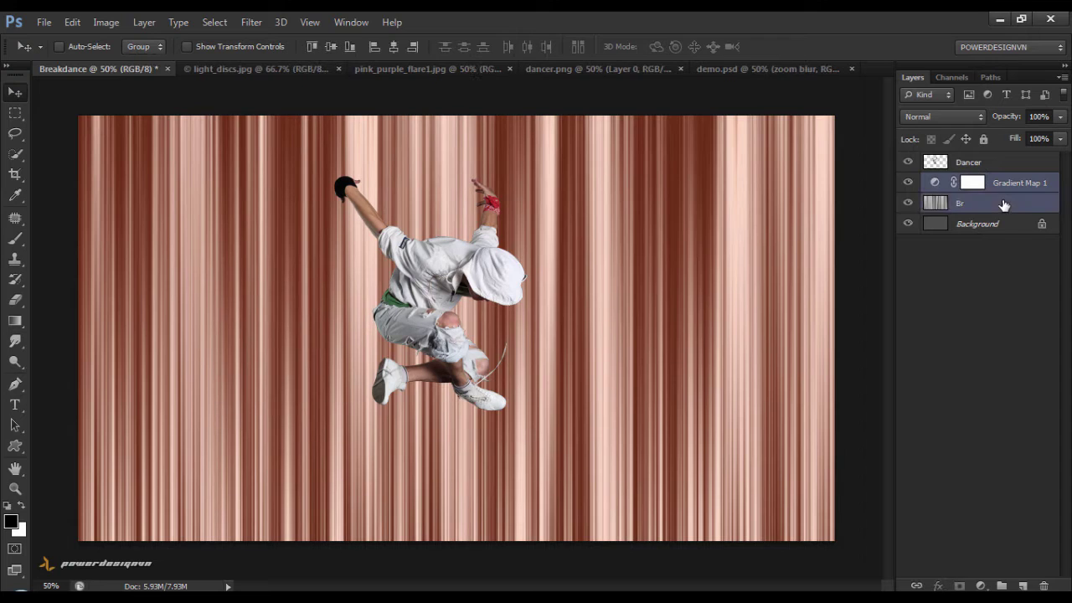
{"action": "key", "text": "ctrl+e"}
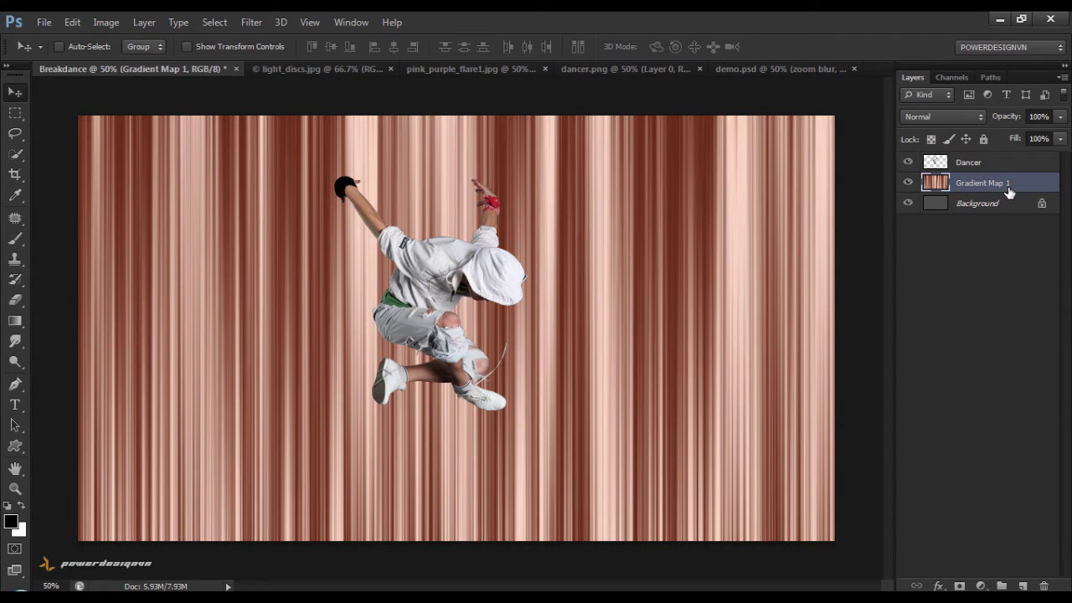
{"action": "left_click", "coordinate": [981, 584]}
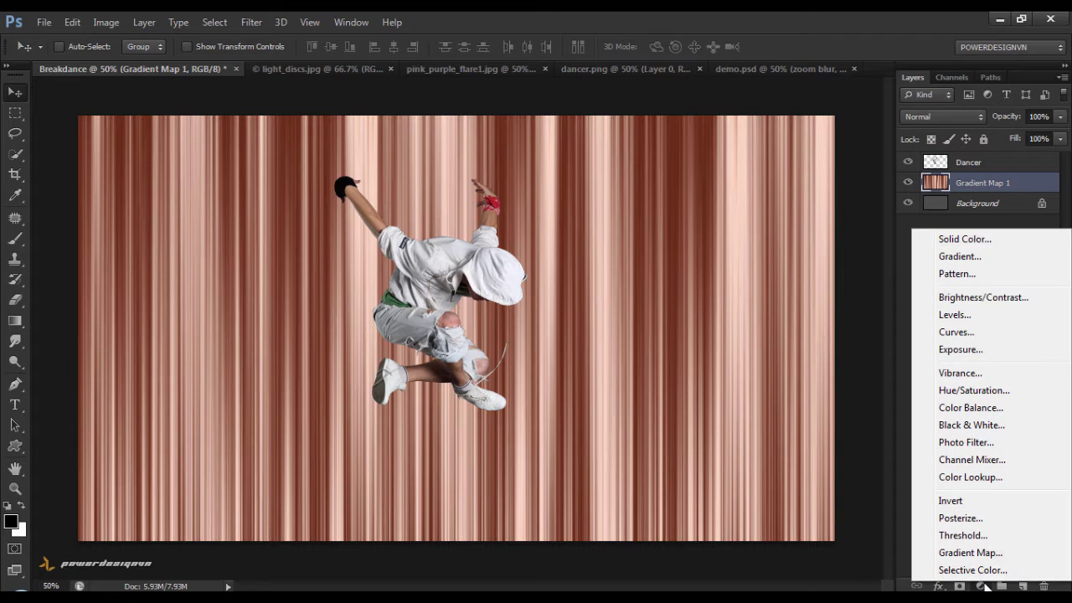
{"action": "left_click", "coordinate": [976, 392]}
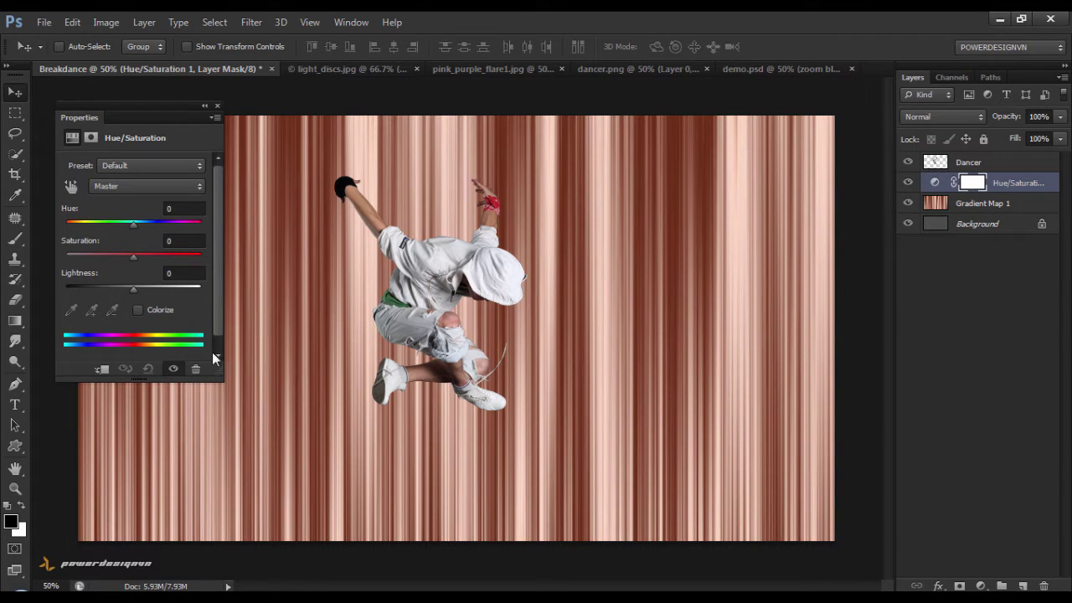
Step: Colorize the Hue/Saturation adjustment to blue-violet, Hue 234 and Saturation 25
{"action": "left_click", "coordinate": [137, 310]}
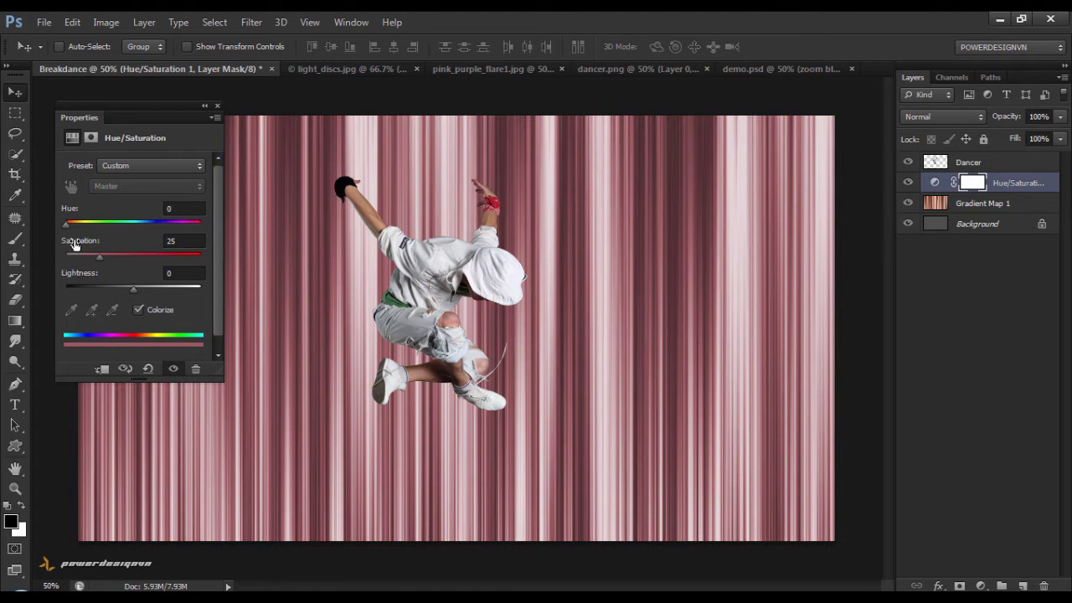
{"action": "left_click_drag", "start_coordinate": [68, 225], "coordinate": [154, 224]}
{"action": "left_click", "coordinate": [218, 106]}
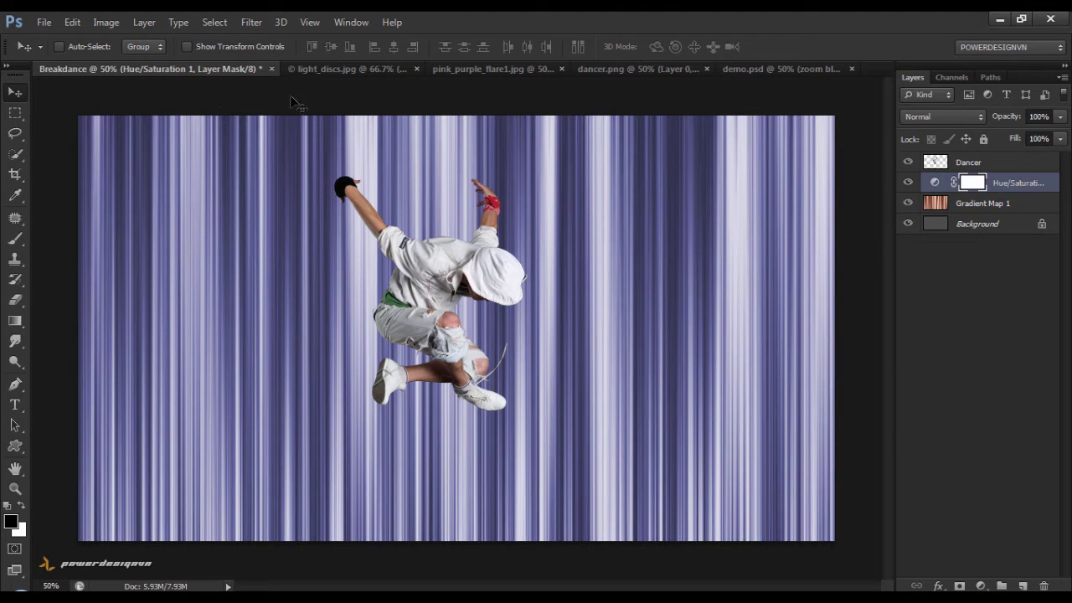
{"action": "left_click", "coordinate": [1026, 206], "text": "shift"}
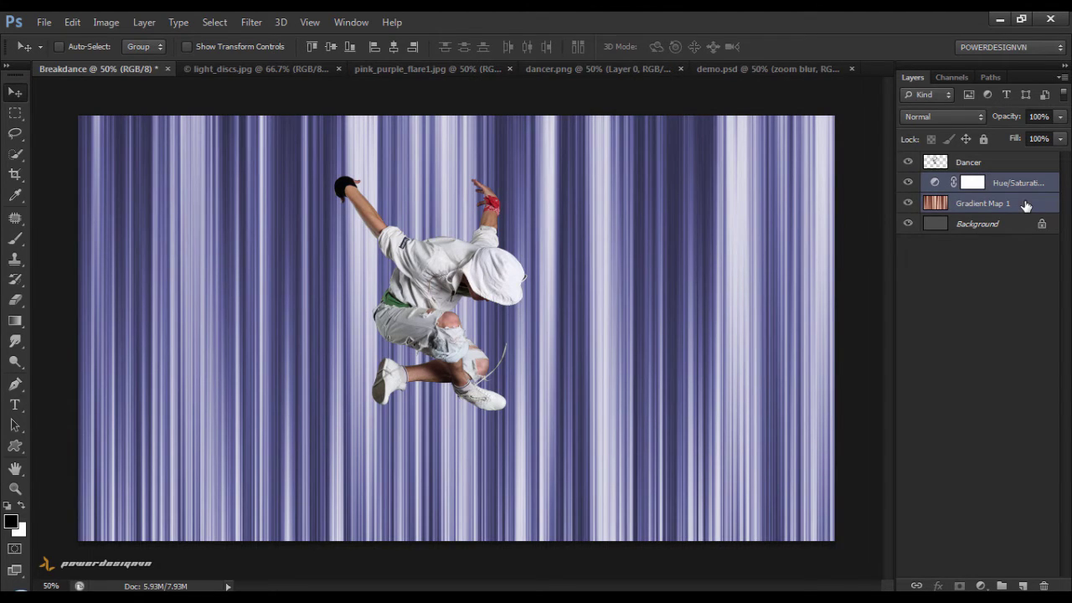
Step: Merge the Hue/Saturation adjustment into the streaks and name the merged layer Br
{"action": "key", "text": "ctrl+e"}
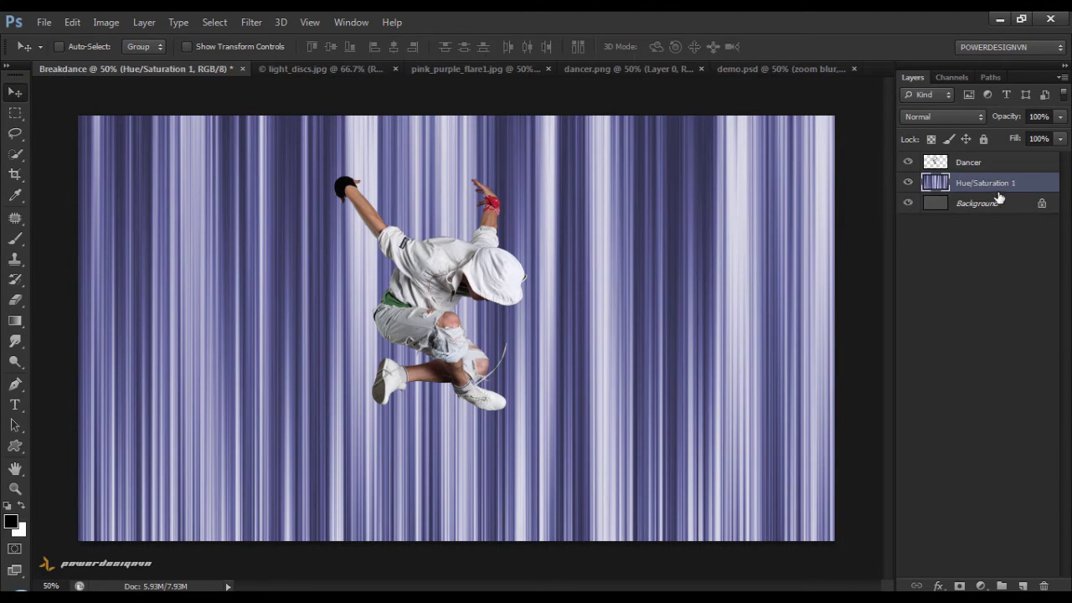
{"action": "double_click", "coordinate": [994, 184]}
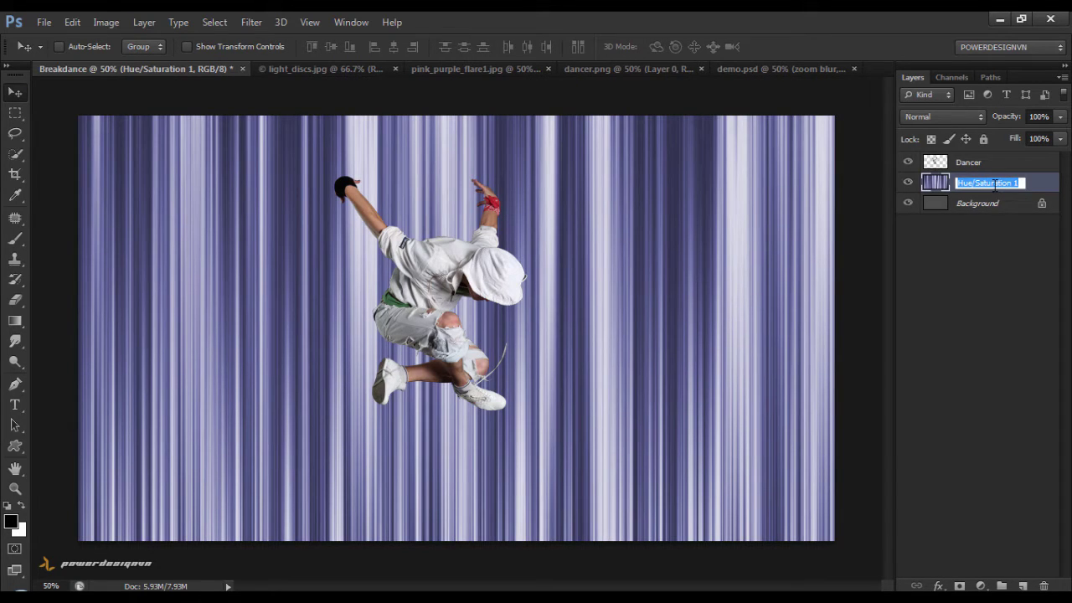
{"action": "type", "text": "Br"}
{"action": "key", "text": "Return"}
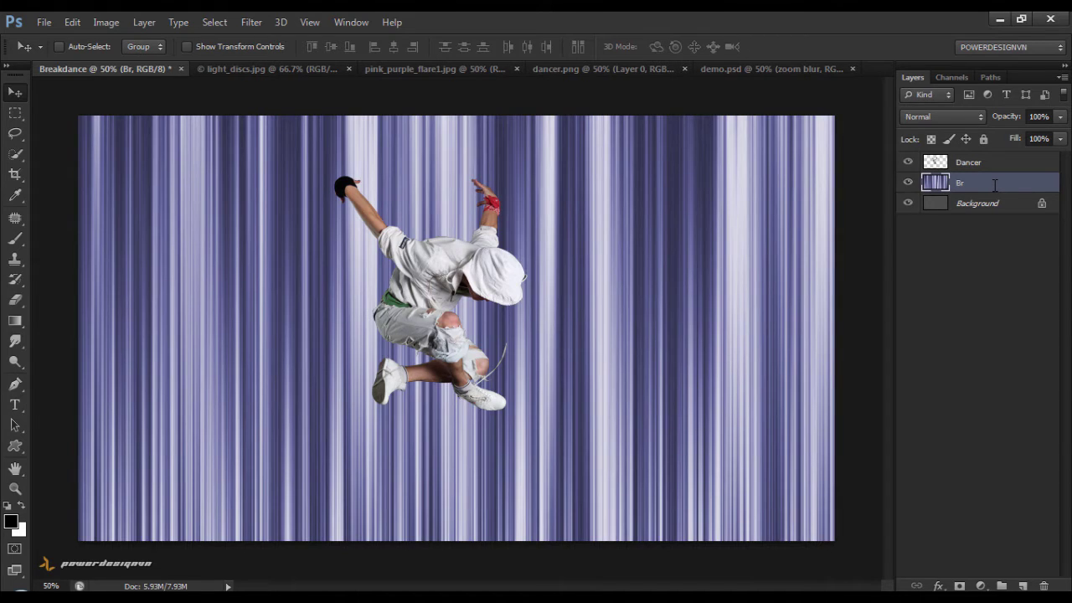
Step: Rotate the Br streaks to -41.61° and enlarge them to cover the whole canvas
{"action": "key", "text": "ctrl+minus"}
{"action": "key", "text": "ctrl+minus"}
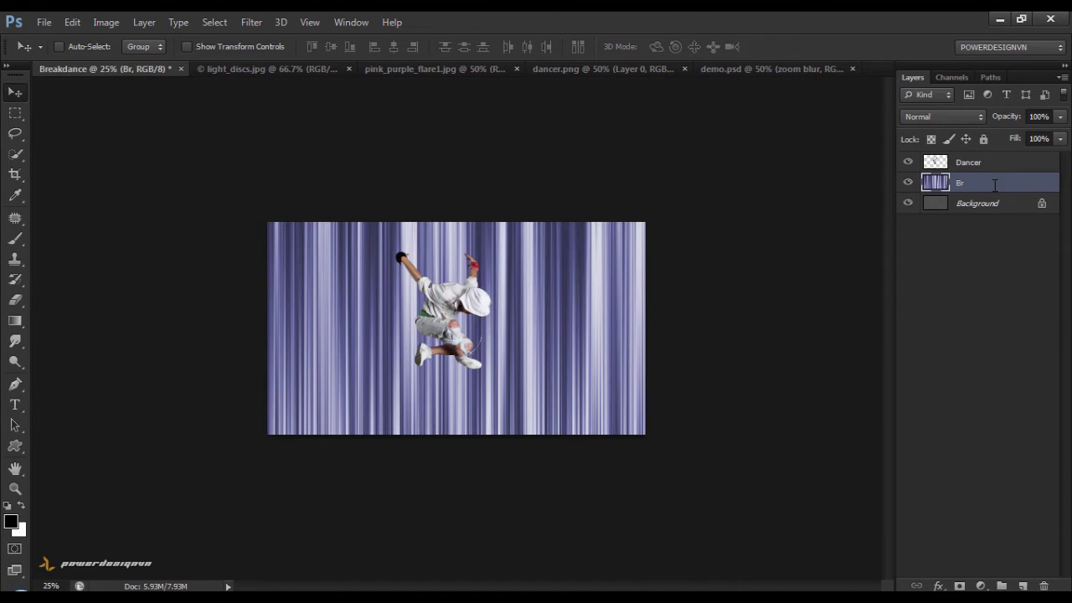
{"action": "key", "text": "ctrl+t"}
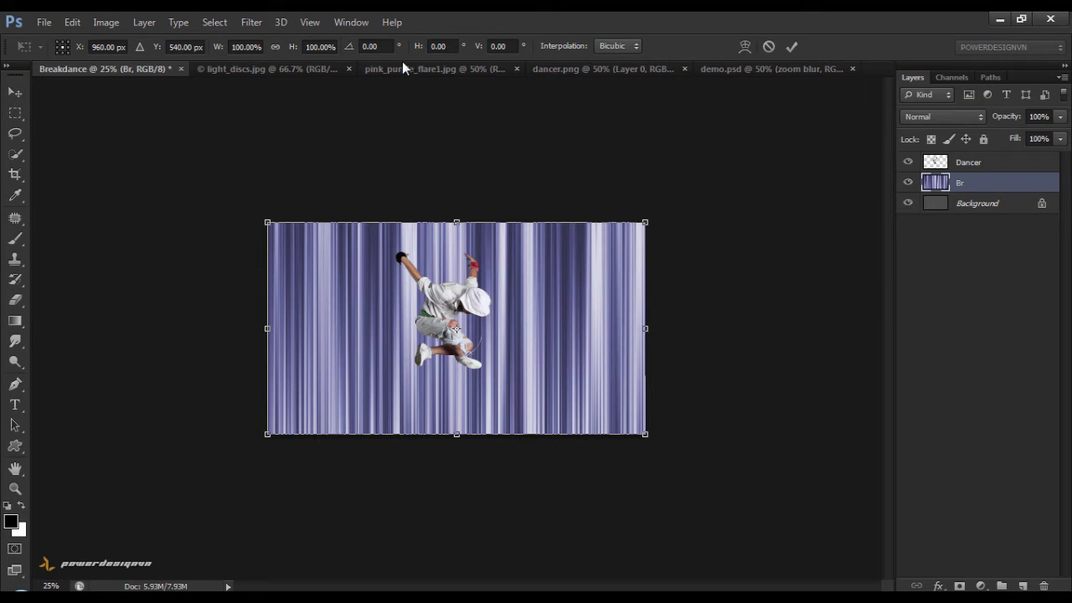
{"action": "mouse_move", "coordinate": [693, 207]}
{"action": "left_mouse_down"}
{"action": "mouse_move", "coordinate": [584, 134]}
{"action": "mouse_move", "coordinate": [514, 126]}
{"action": "mouse_move", "coordinate": [534, 136]}
{"action": "left_mouse_up"}
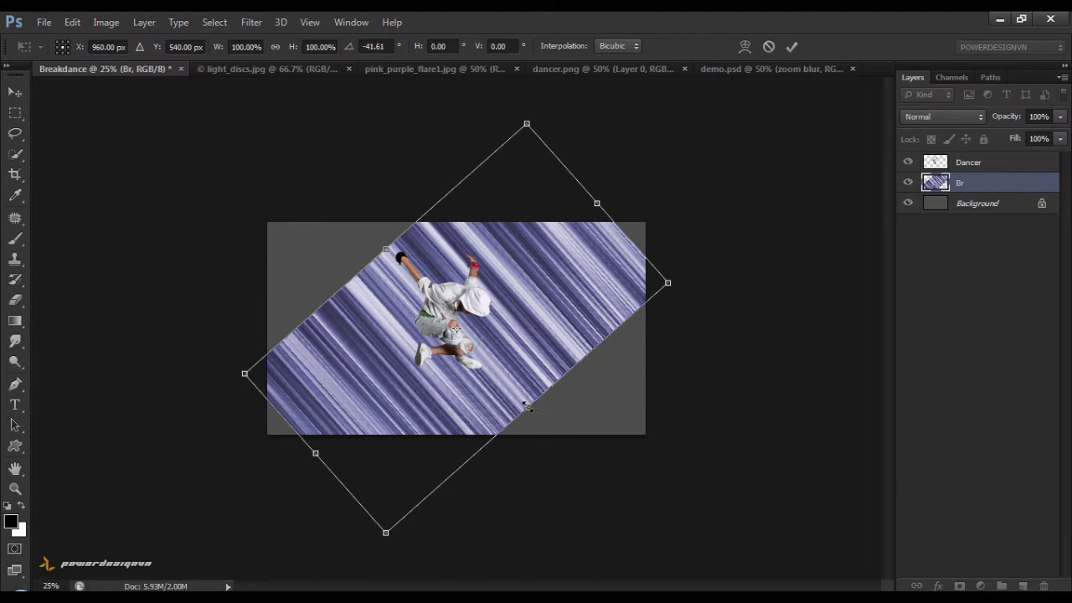
{"action": "left_click_drag", "start_coordinate": [527, 406], "coordinate": [603, 494]}
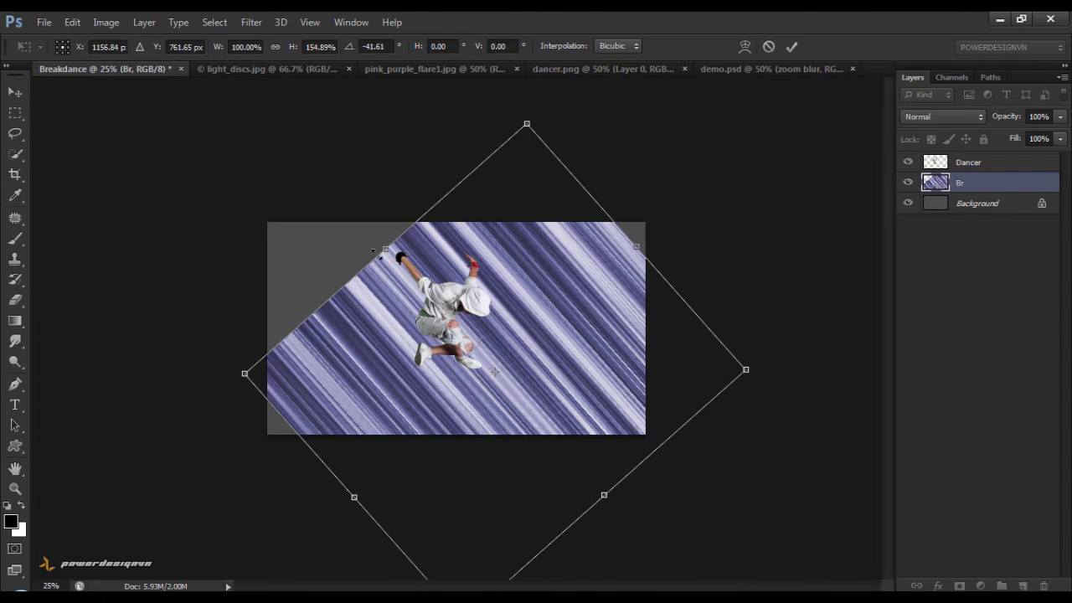
{"action": "left_click_drag", "start_coordinate": [383, 249], "coordinate": [271, 186]}
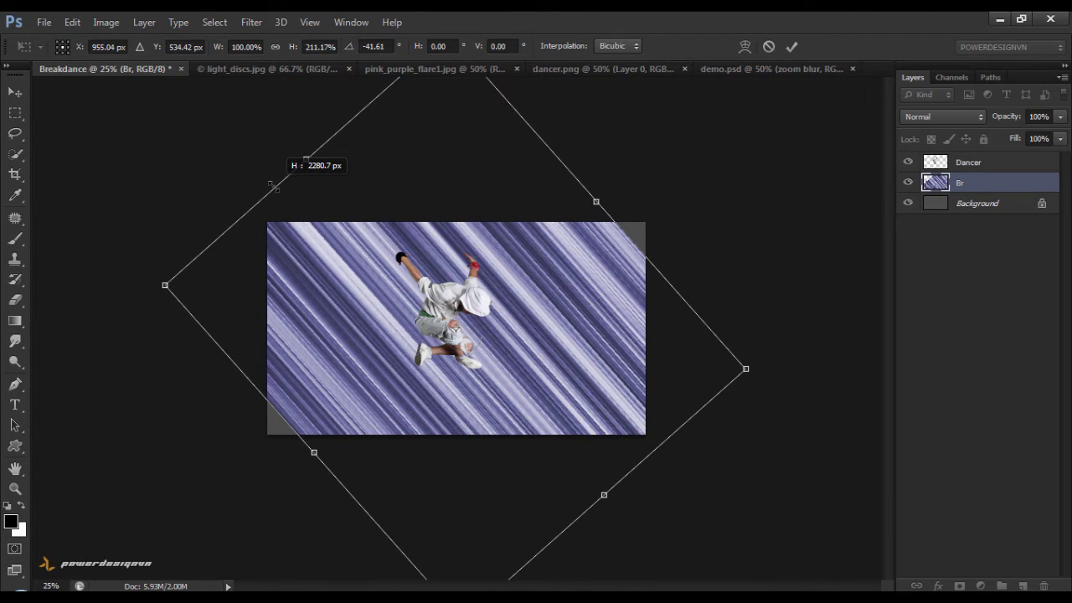
{"action": "left_click_drag", "start_coordinate": [746, 368], "coordinate": [790, 367]}
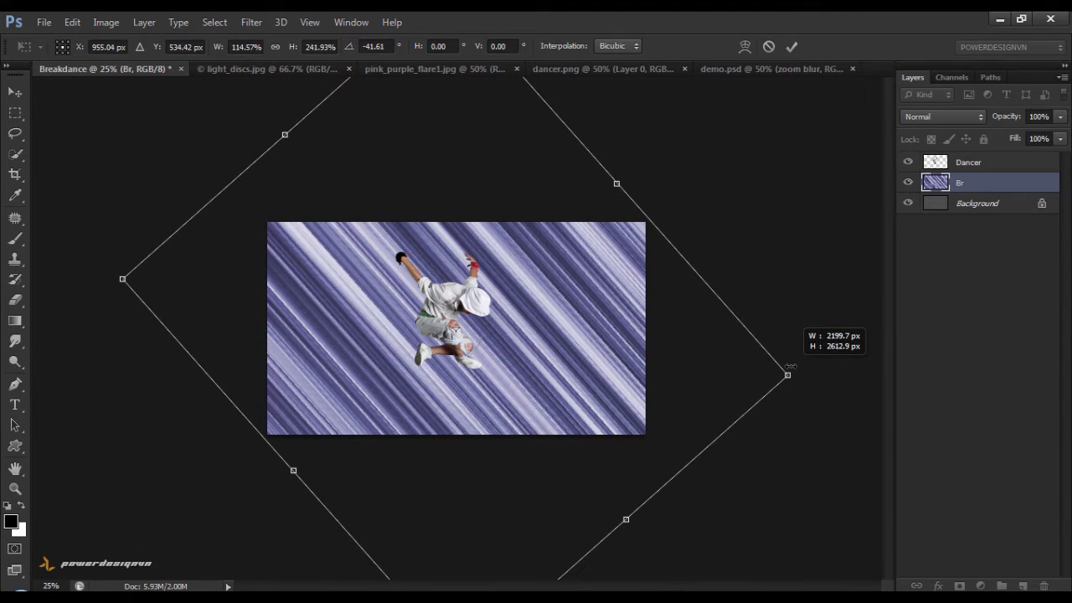
{"action": "left_click", "coordinate": [791, 47]}
{"action": "key", "text": "ctrl+plus"}
{"action": "key", "text": "ctrl+plus"}
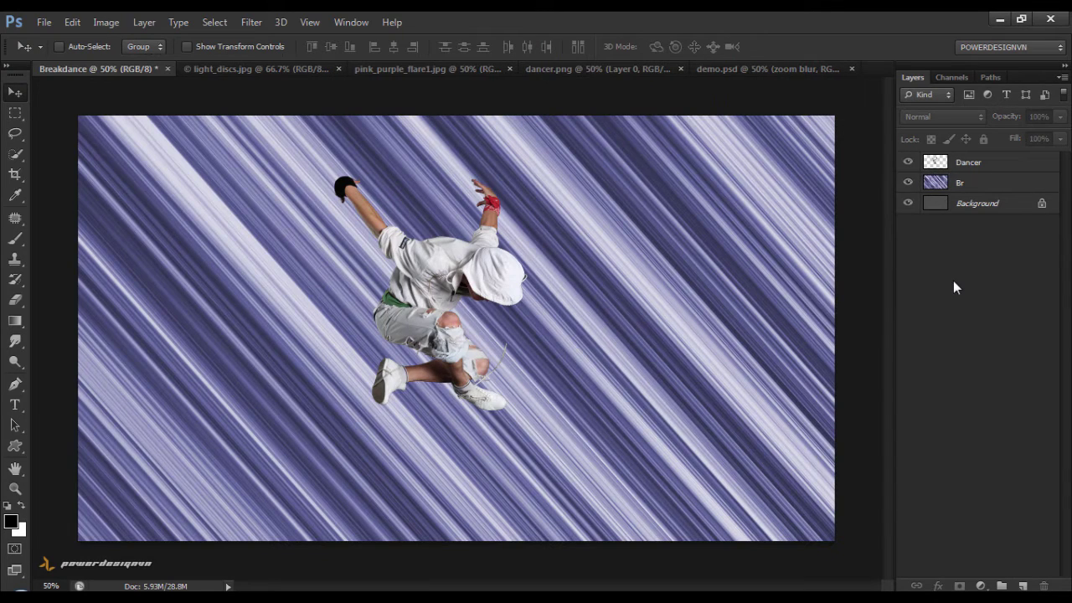
Step: Duplicate the Br layer and set the copy to Overlay blending at 43% opacity
{"action": "left_click_drag", "start_coordinate": [1016, 184], "coordinate": [1021, 584]}
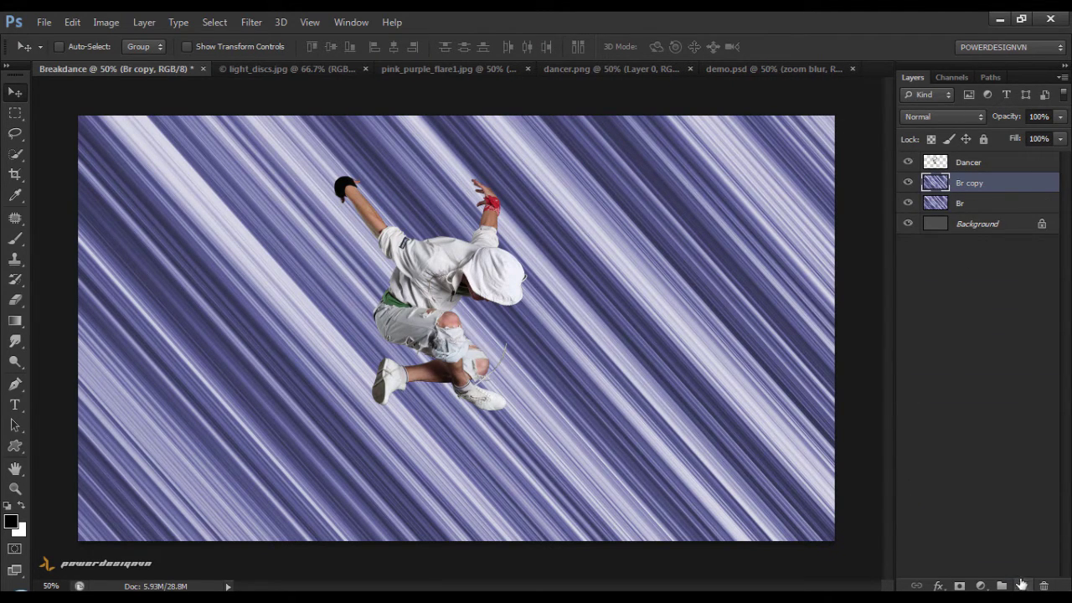
{"action": "left_click", "coordinate": [974, 118]}
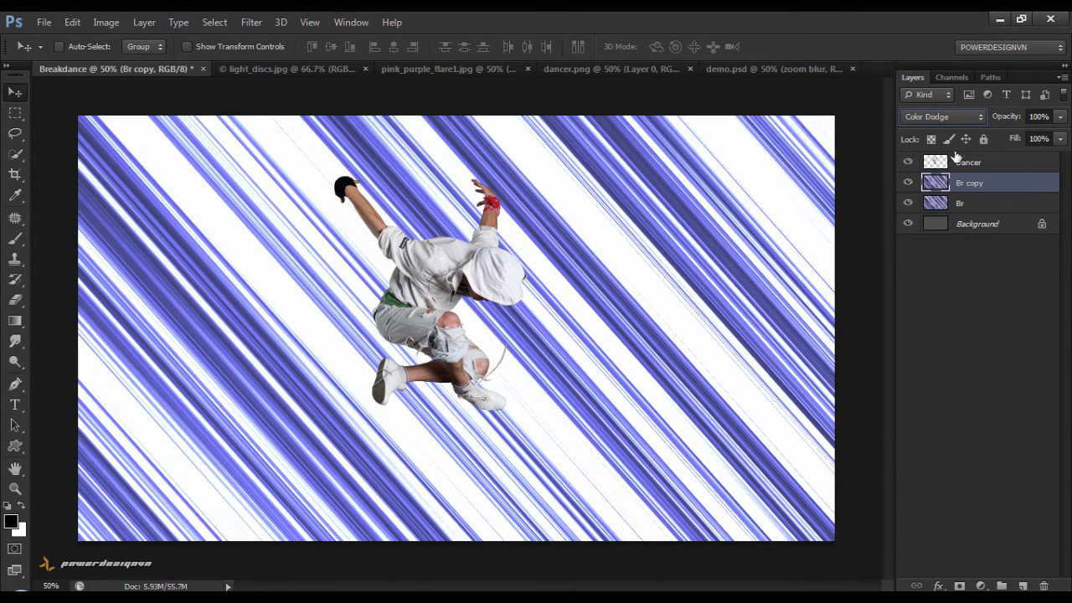
{"action": "left_click", "coordinate": [975, 120]}
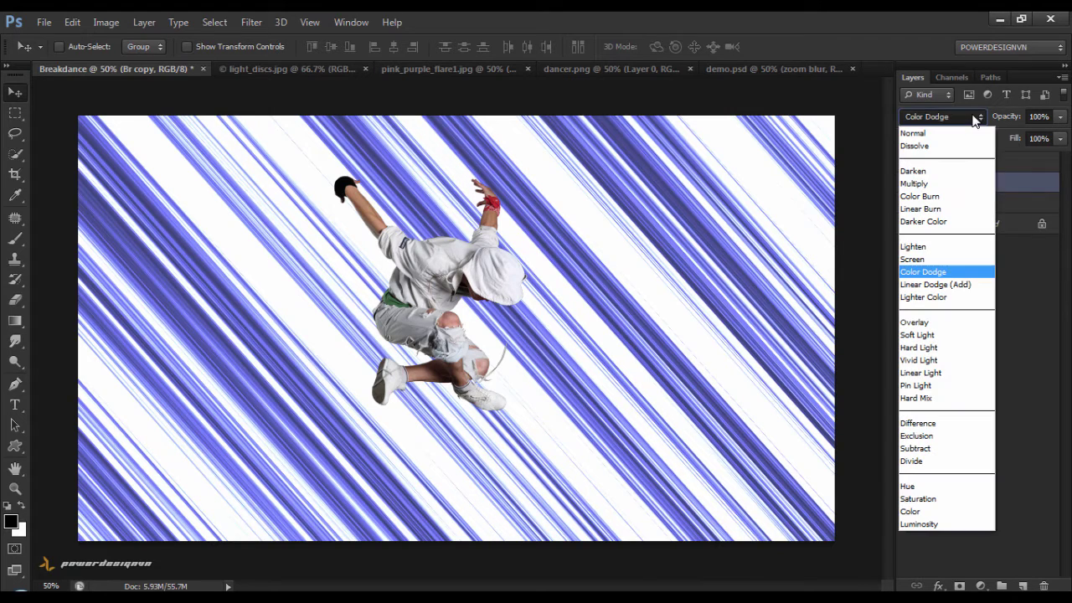
{"action": "left_click", "coordinate": [966, 323]}
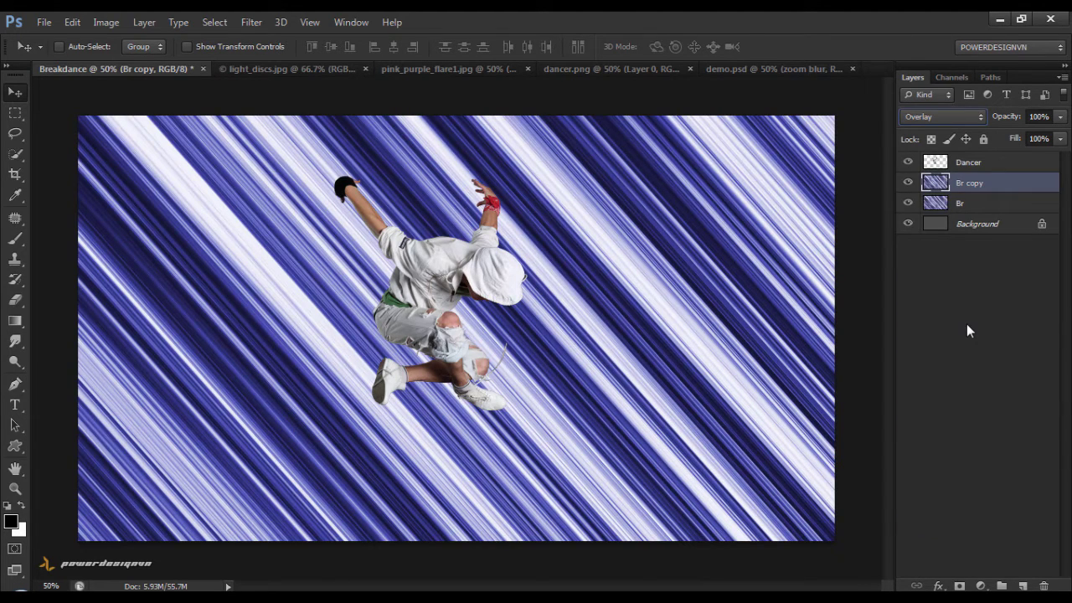
{"action": "left_click", "coordinate": [1059, 118]}
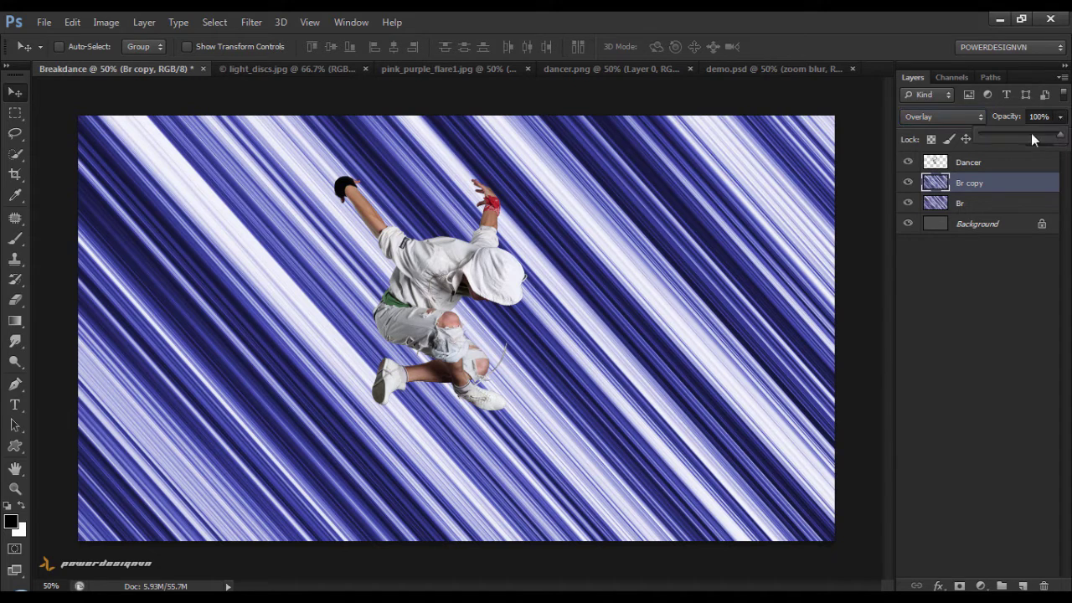
{"action": "left_click_drag", "start_coordinate": [1007, 136], "coordinate": [1006, 136]}
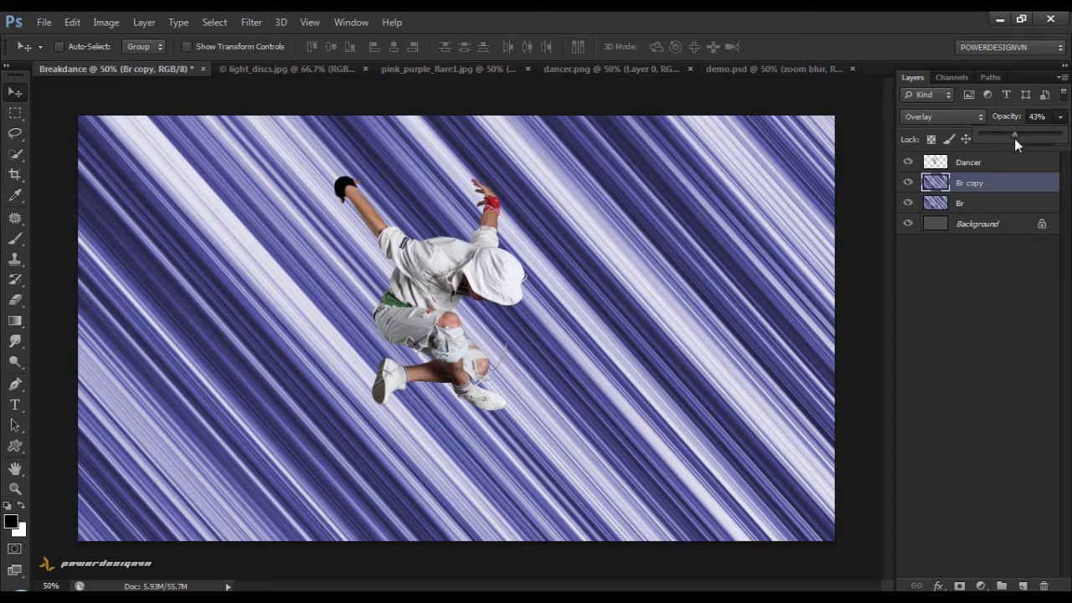
Step: Merge Br and its Overlay copy into a single Br copy layer
{"action": "left_click", "coordinate": [1016, 203], "text": "shift"}
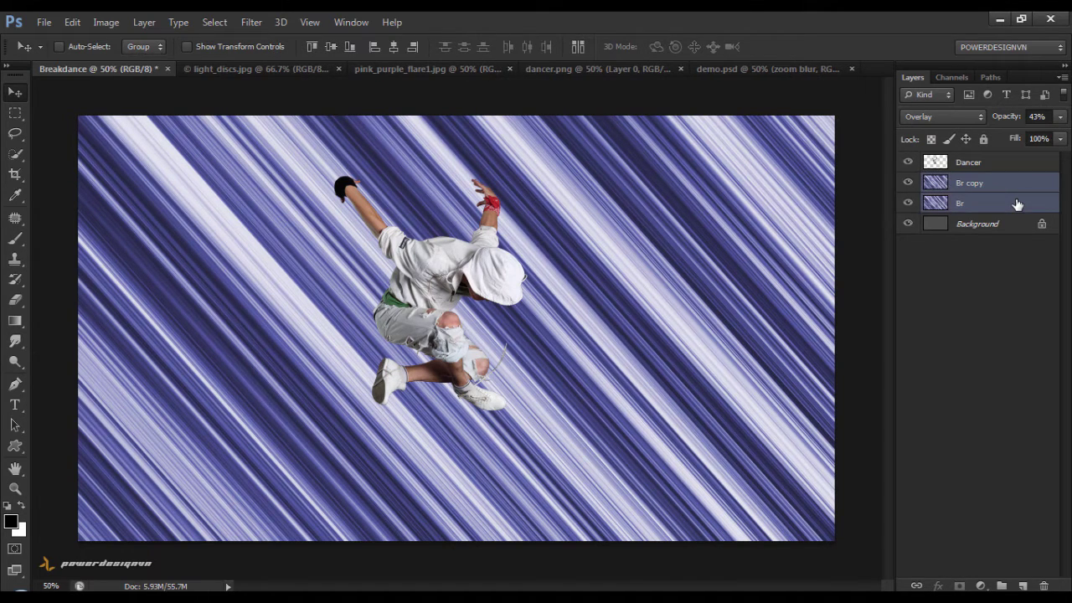
{"action": "key", "text": "ctrl+e"}
{"action": "left_click", "coordinate": [1019, 262]}
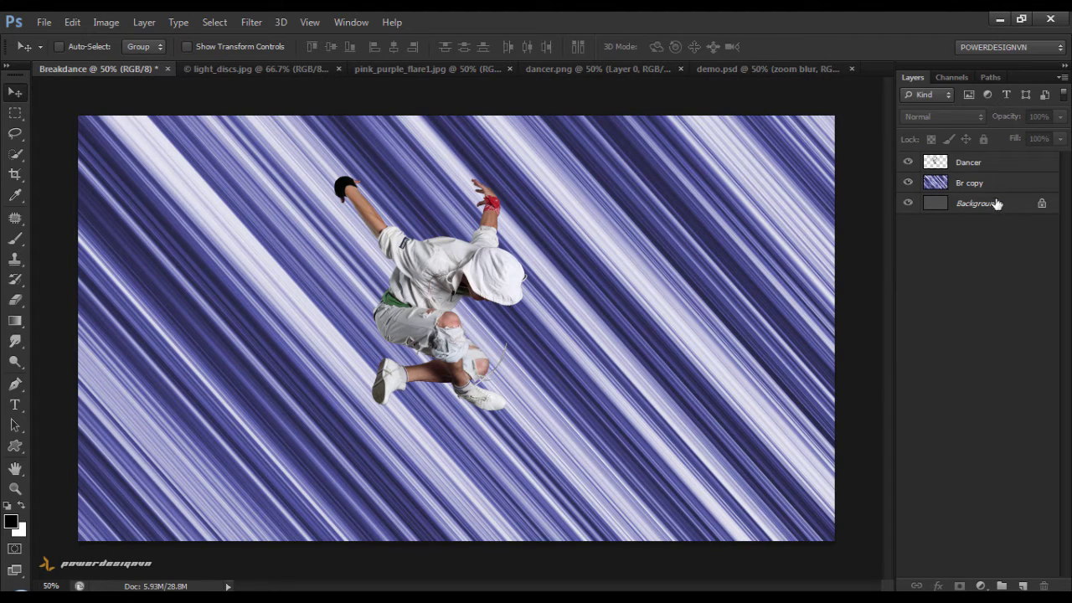
Step: Duplicate the Dancer layer below the original and name the copy Zoom
{"action": "left_click", "coordinate": [987, 168]}
{"action": "left_click_drag", "start_coordinate": [987, 170], "coordinate": [1017, 570]}
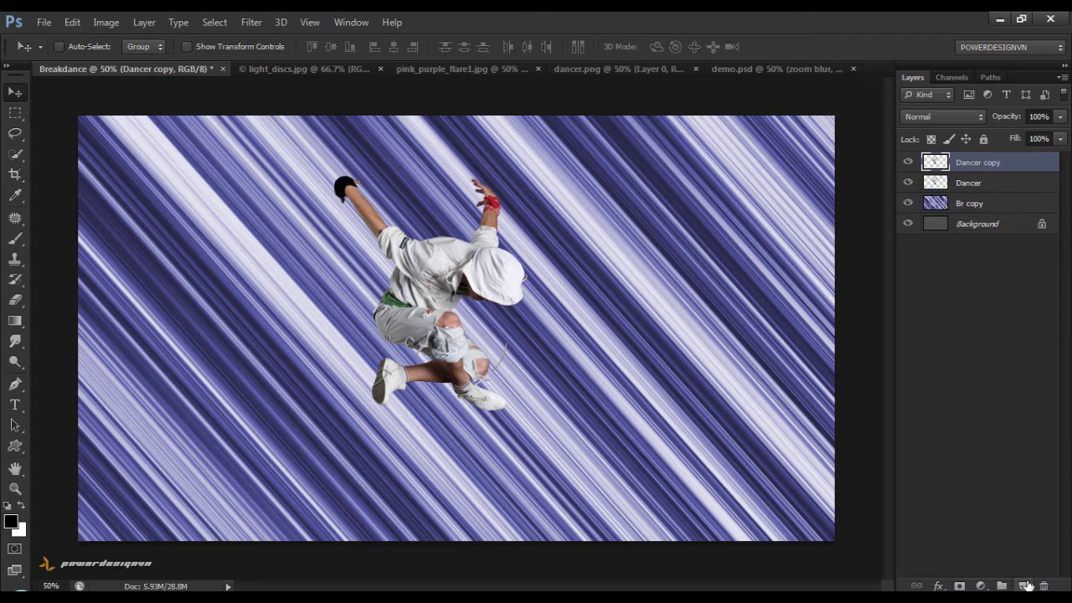
{"action": "left_click_drag", "start_coordinate": [1016, 571], "coordinate": [1023, 584]}
{"action": "left_click_drag", "start_coordinate": [1003, 167], "coordinate": [1005, 196]}
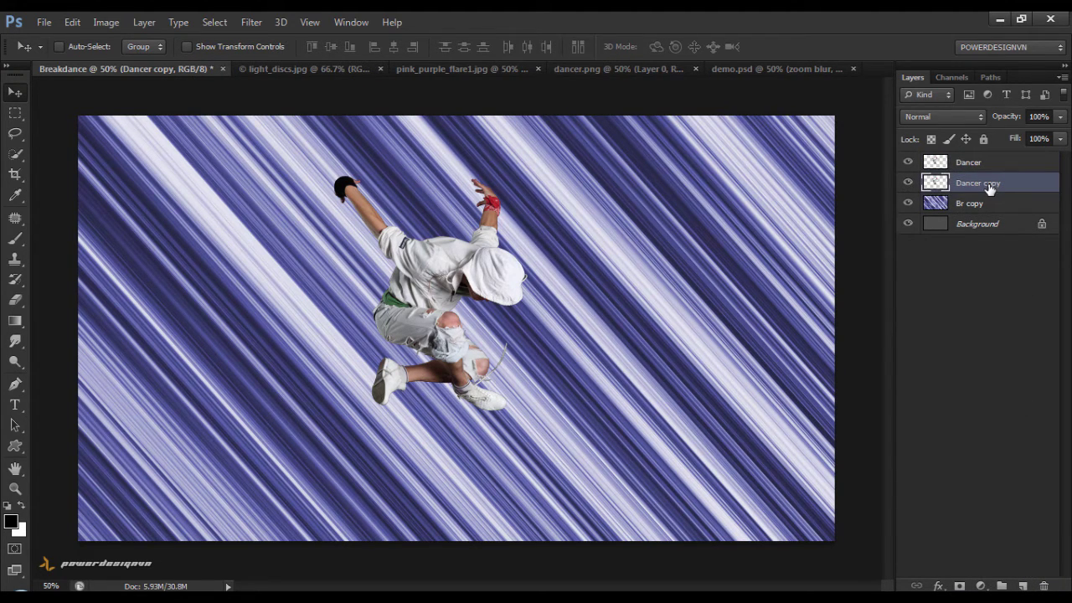
{"action": "double_click", "coordinate": [989, 184]}
{"action": "type", "text": "z"}
{"action": "key", "text": "Return"}
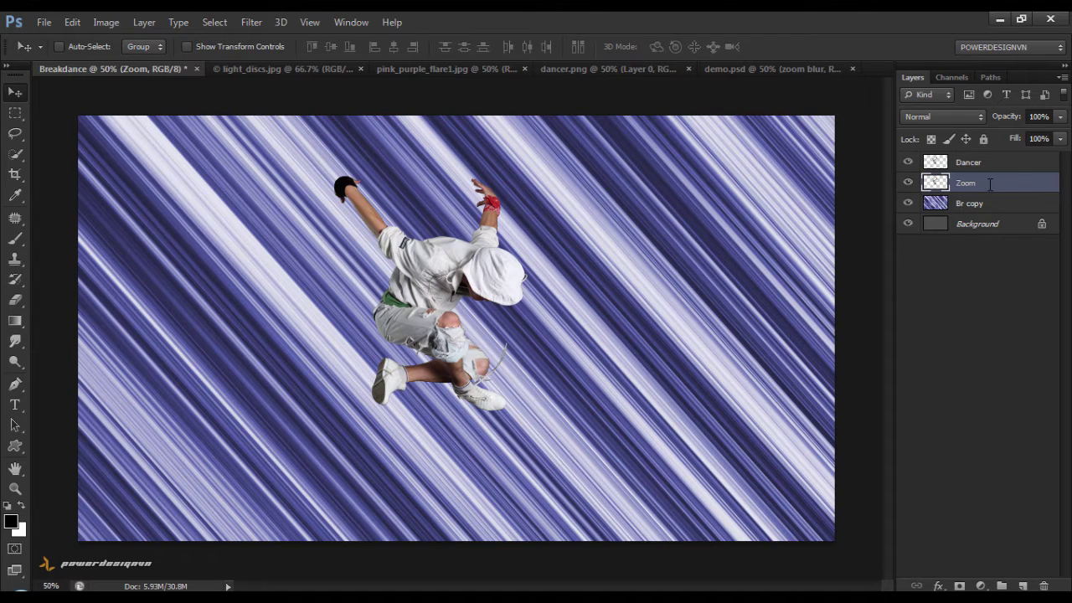
Step: Enlarge the Zoom layer's dancer to about 110%
{"action": "key", "text": "ctrl+t"}
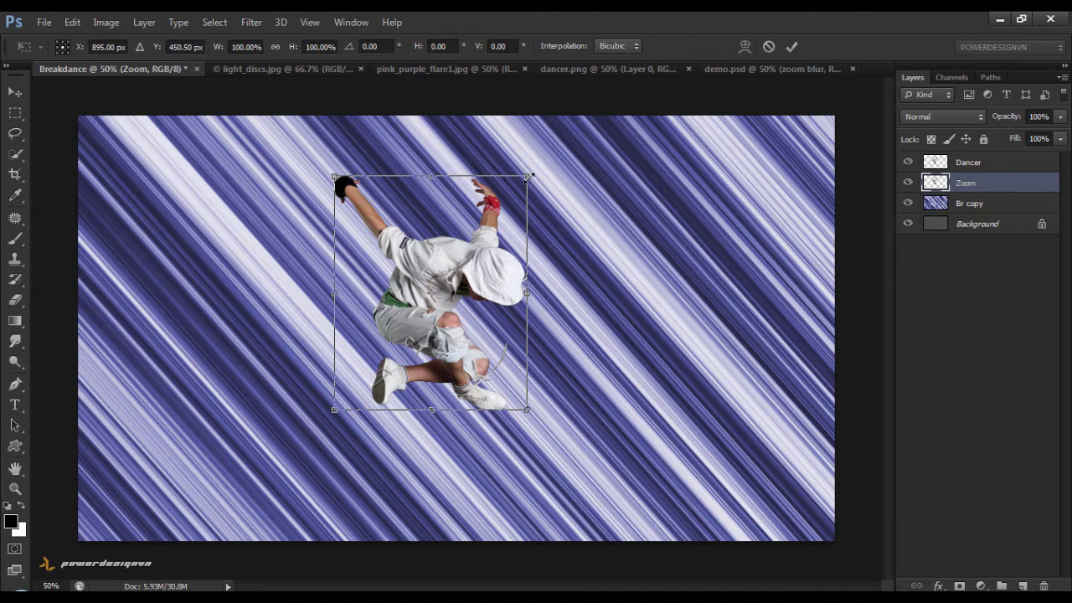
{"action": "left_click_drag", "start_coordinate": [532, 175], "coordinate": [543, 168]}
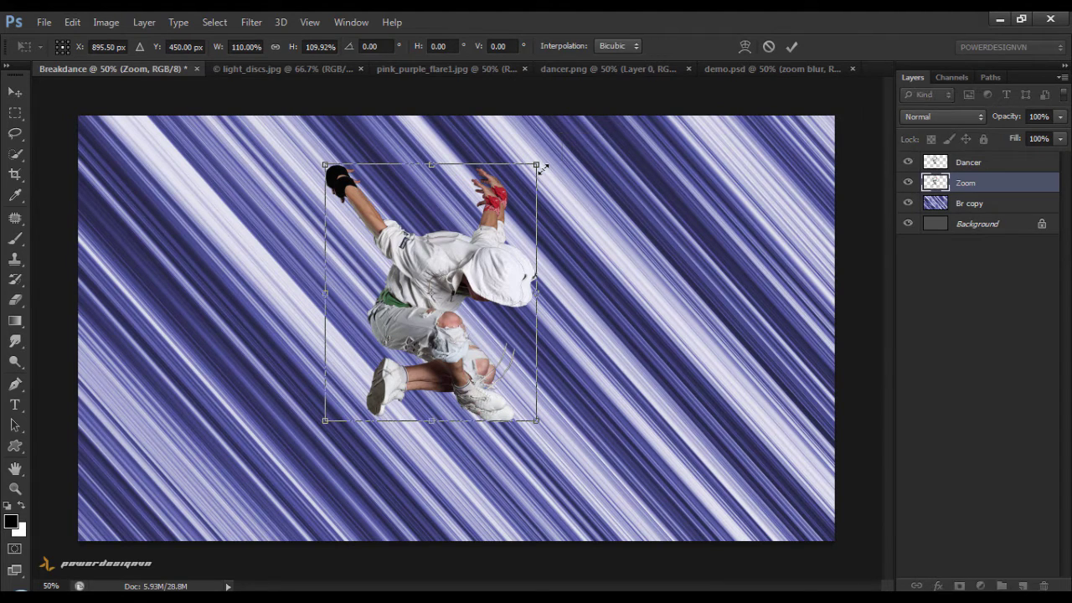
{"action": "left_click", "coordinate": [791, 47]}
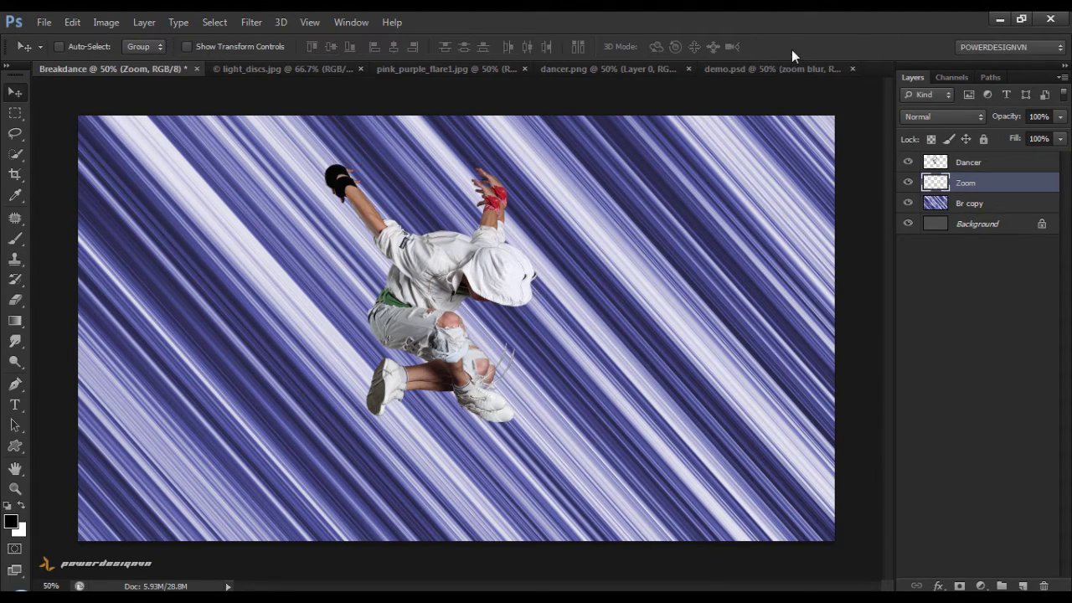
Step: Apply a Ripple distortion with Amount 999% and Size Medium to the Zoom layer
{"action": "left_click", "coordinate": [252, 23]}
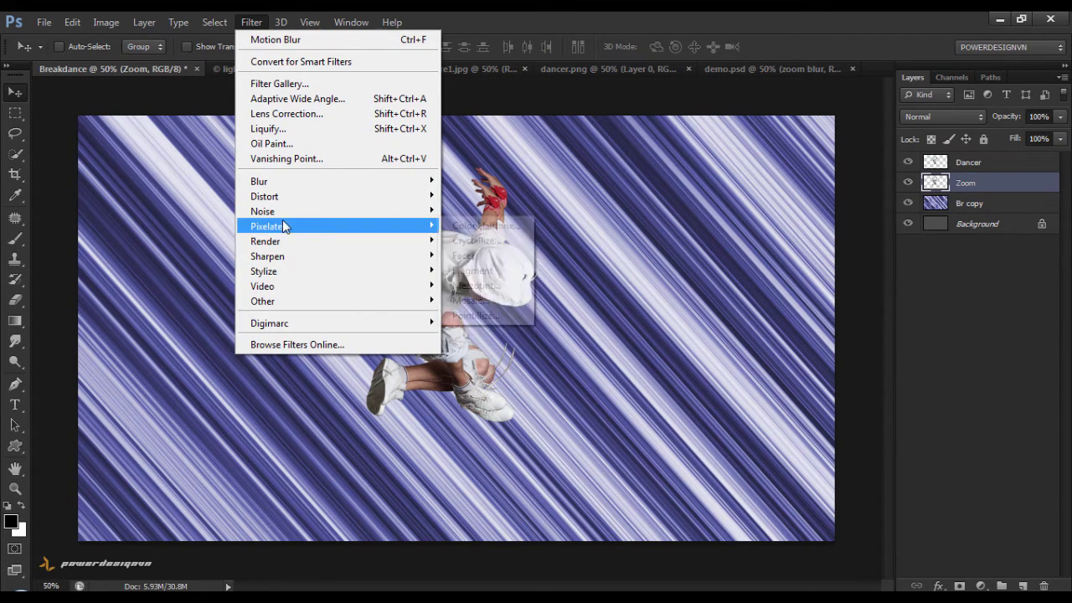
{"action": "mouse_move", "coordinate": [264, 196]}
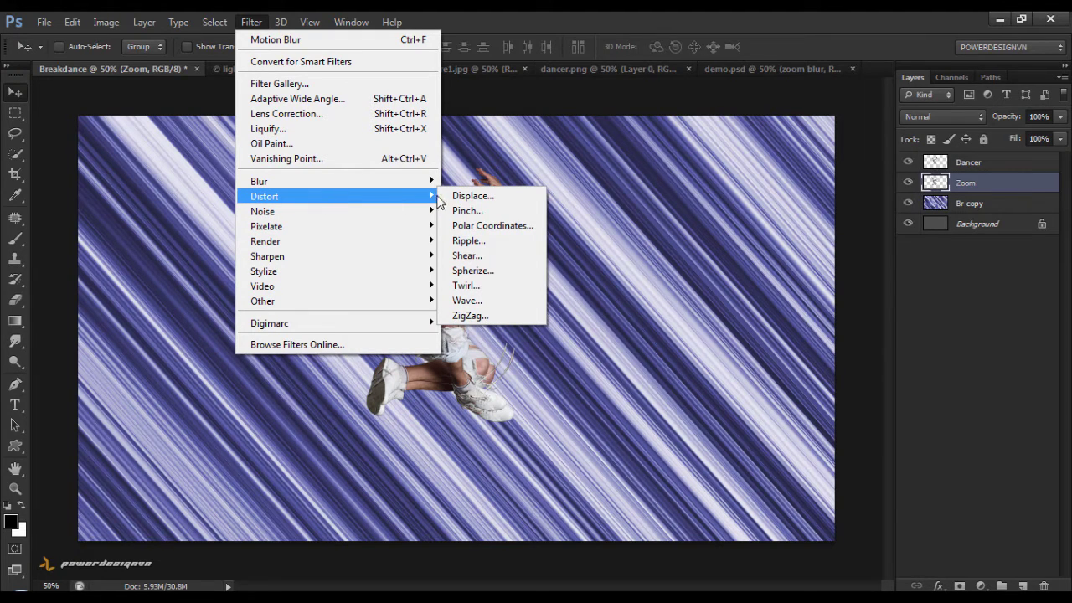
{"action": "left_click", "coordinate": [467, 240]}
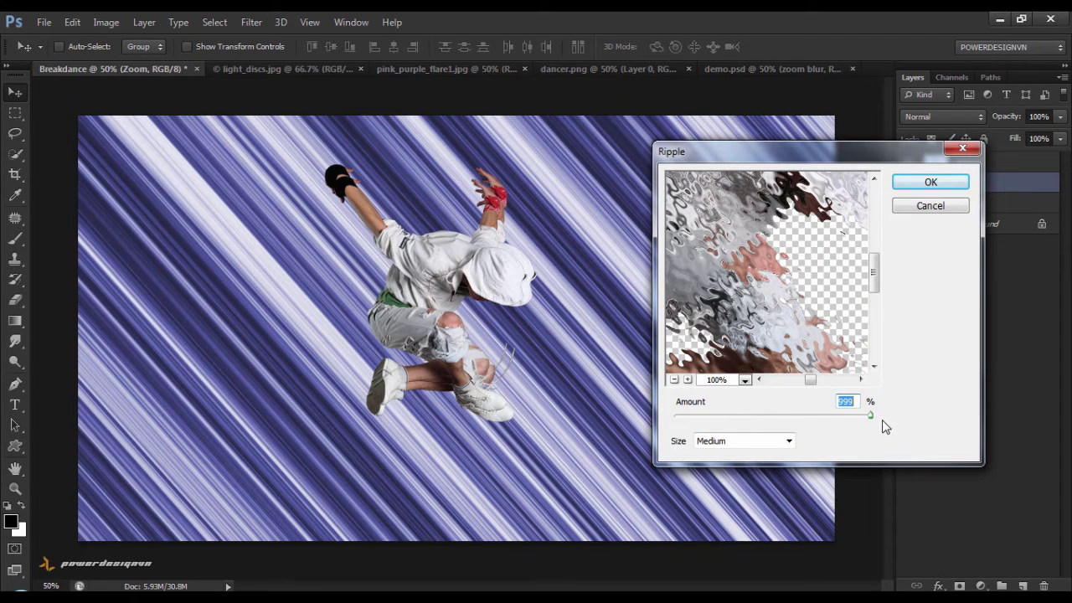
{"action": "mouse_move", "coordinate": [869, 414]}
{"action": "left_mouse_down"}
{"action": "mouse_move", "coordinate": [757, 414]}
{"action": "mouse_move", "coordinate": [871, 416]}
{"action": "left_mouse_up"}
{"action": "left_click", "coordinate": [909, 184]}
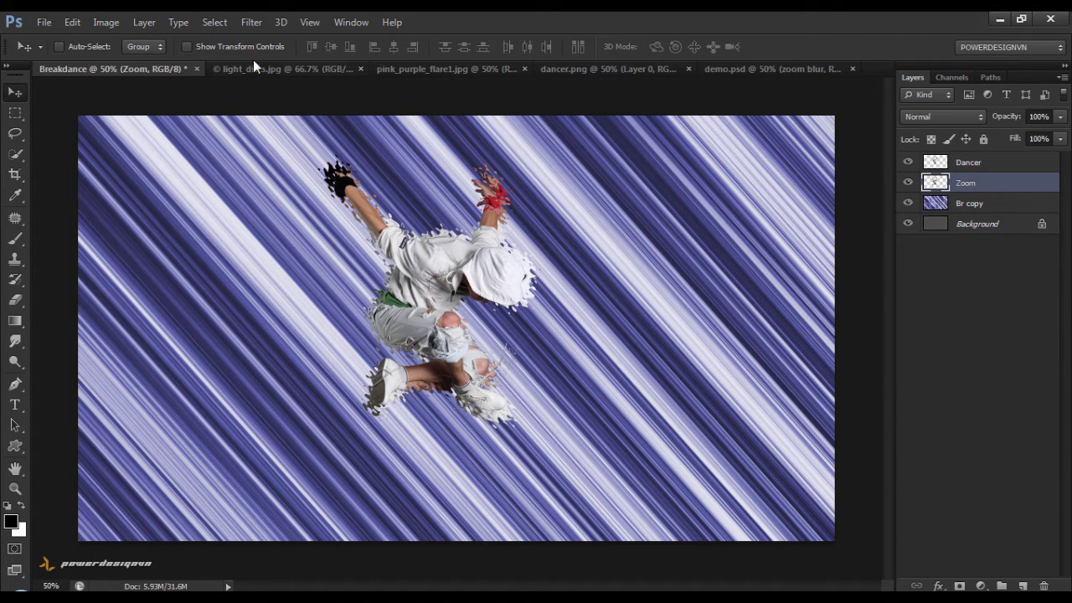
{"action": "left_click", "coordinate": [251, 22]}
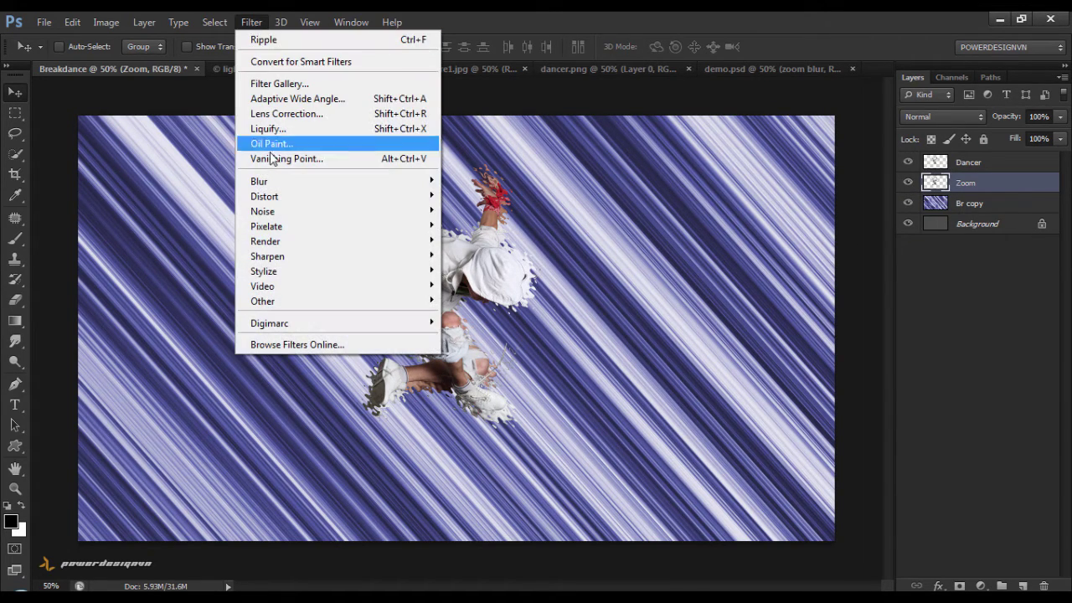
{"action": "mouse_move", "coordinate": [259, 181]}
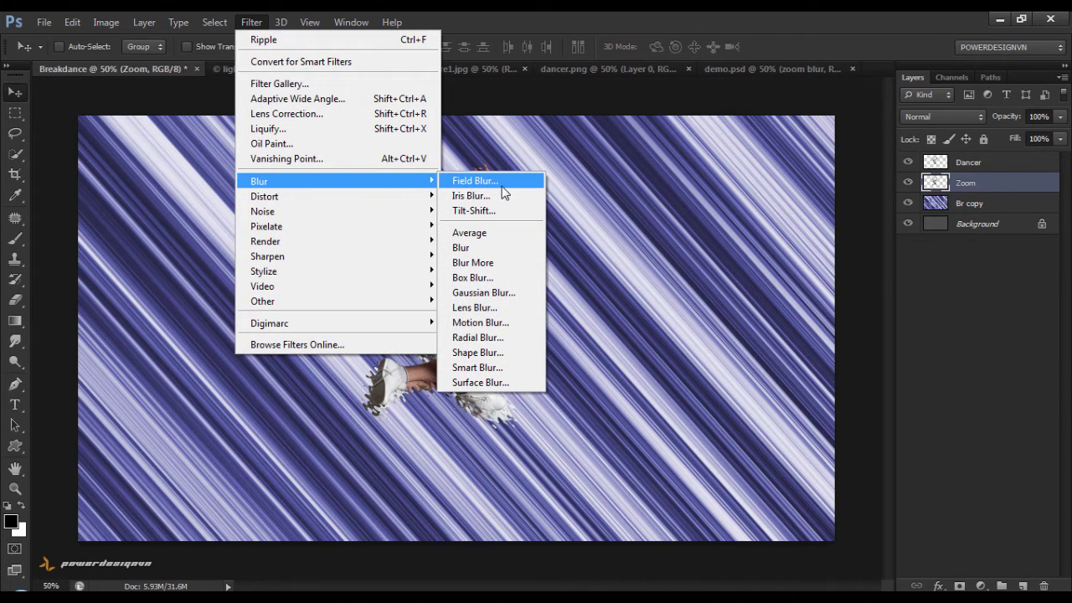
Step: Apply a Zoom-method Radial Blur to the Zoom layer and set it to Color Dodge
{"action": "left_click", "coordinate": [503, 339]}
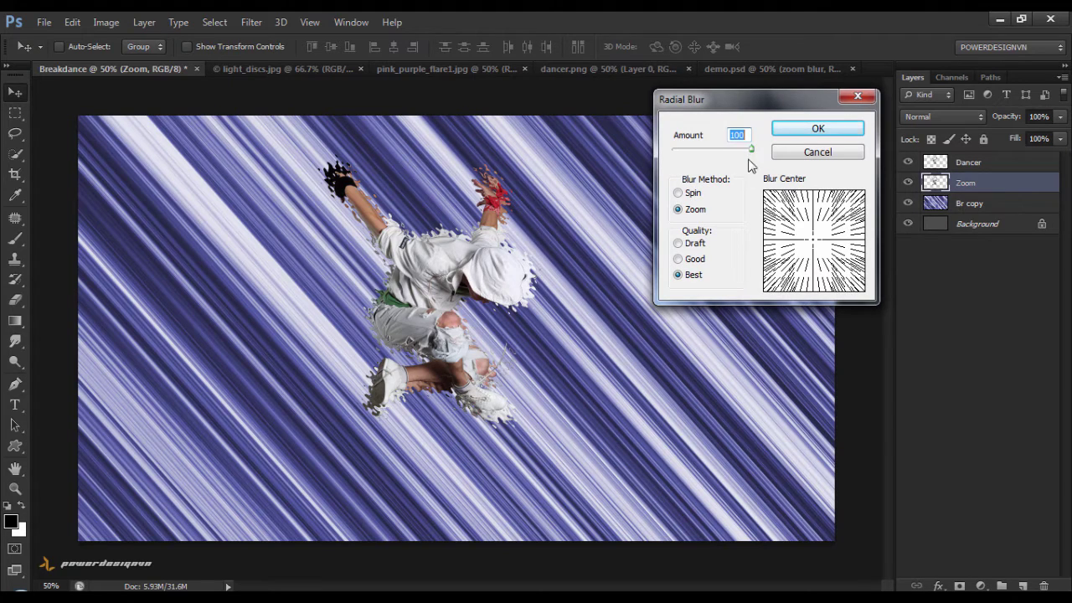
{"action": "mouse_move", "coordinate": [750, 150]}
{"action": "left_mouse_down"}
{"action": "mouse_move", "coordinate": [729, 150]}
{"action": "mouse_move", "coordinate": [759, 155]}
{"action": "left_mouse_up"}
{"action": "left_click", "coordinate": [797, 130]}
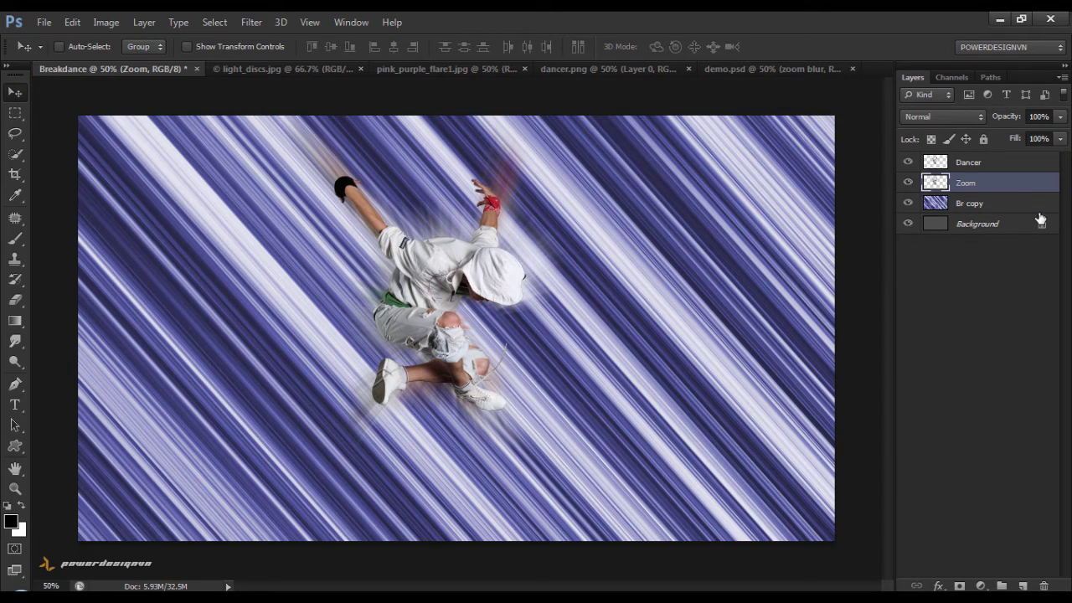
{"action": "left_click", "coordinate": [972, 117]}
{"action": "left_click", "coordinate": [949, 271]}
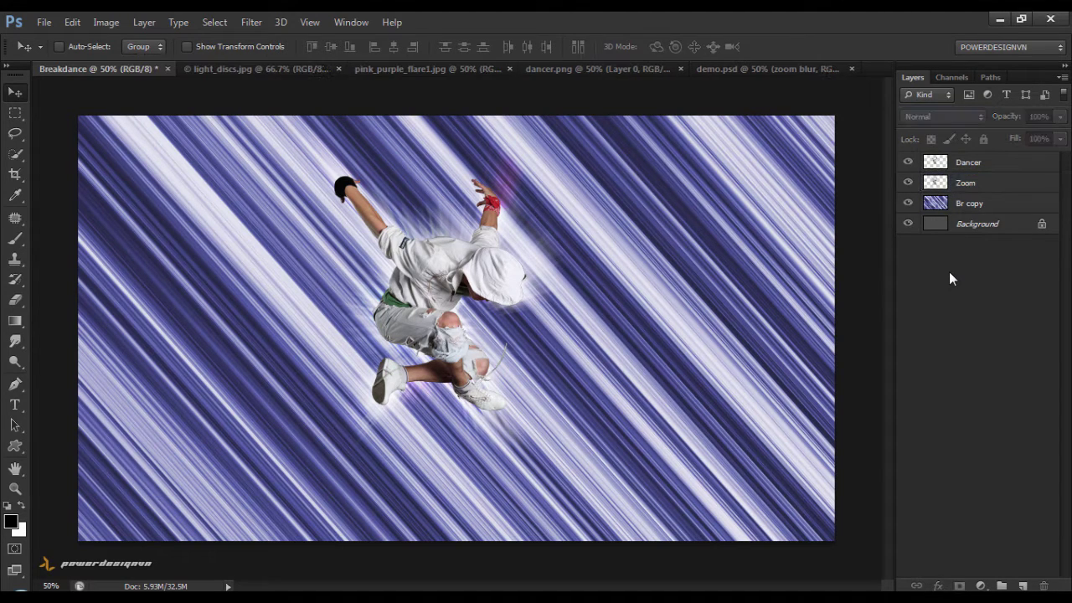
Step: Duplicate the Zoom layer and merge both Zoom layers into a single Zoom copy layer
{"action": "left_click", "coordinate": [1003, 185]}
{"action": "left_click_drag", "start_coordinate": [1003, 185], "coordinate": [1023, 584]}
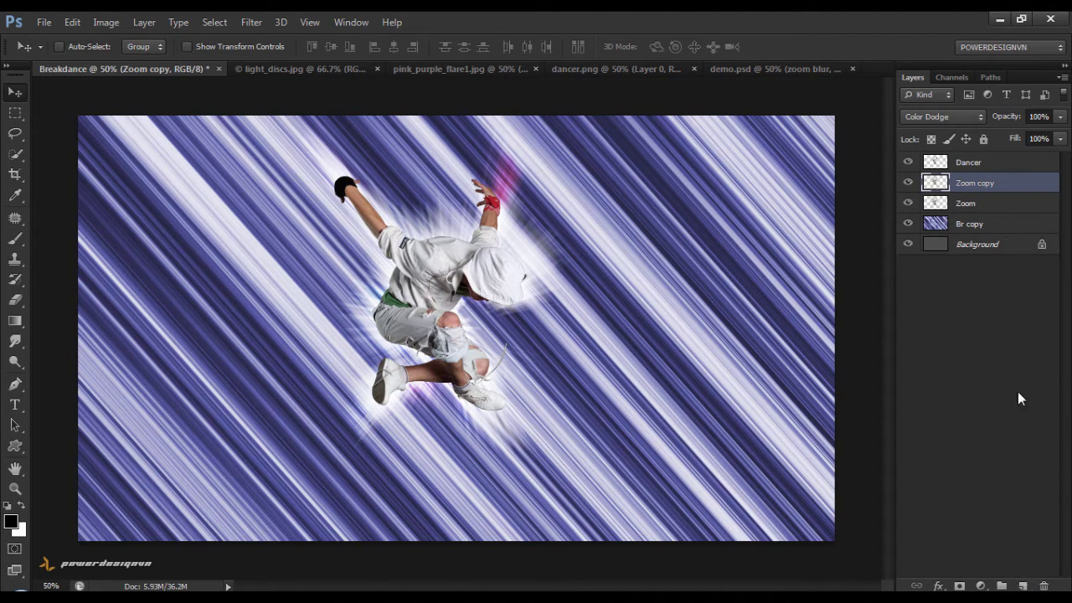
{"action": "left_click", "coordinate": [993, 205], "text": "shift"}
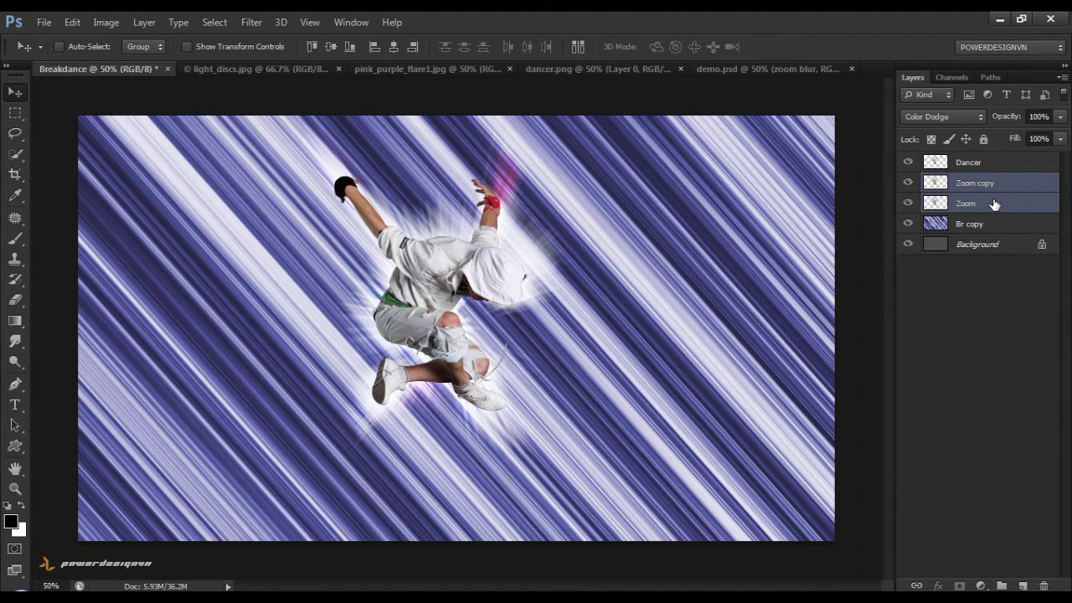
{"action": "key", "text": "ctrl+e"}
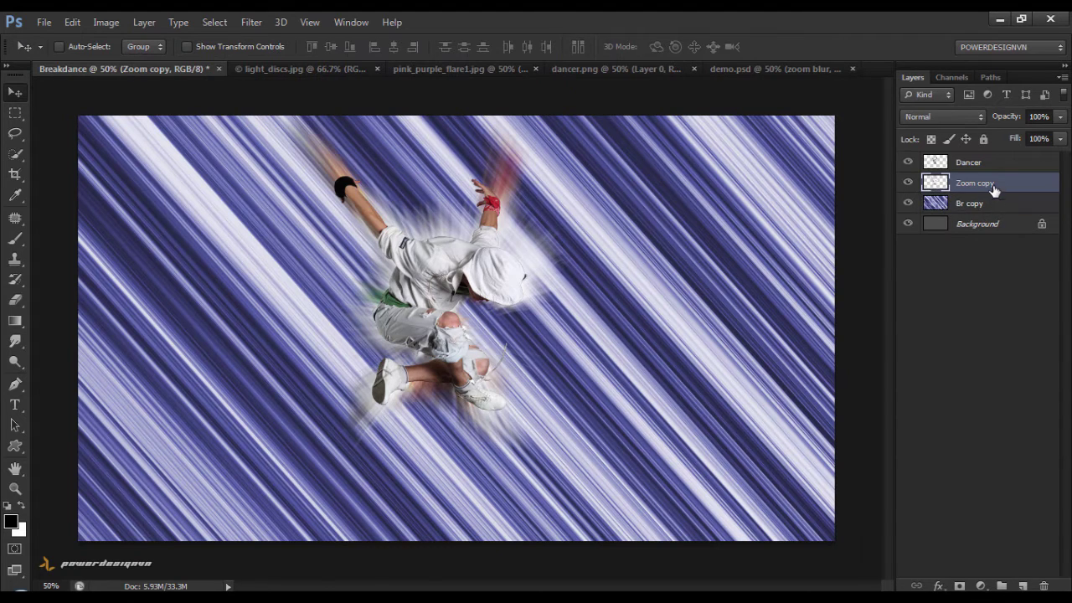
Step: Set the merged Zoom copy layer's blend mode to Color Dodge
{"action": "left_click", "coordinate": [977, 117]}
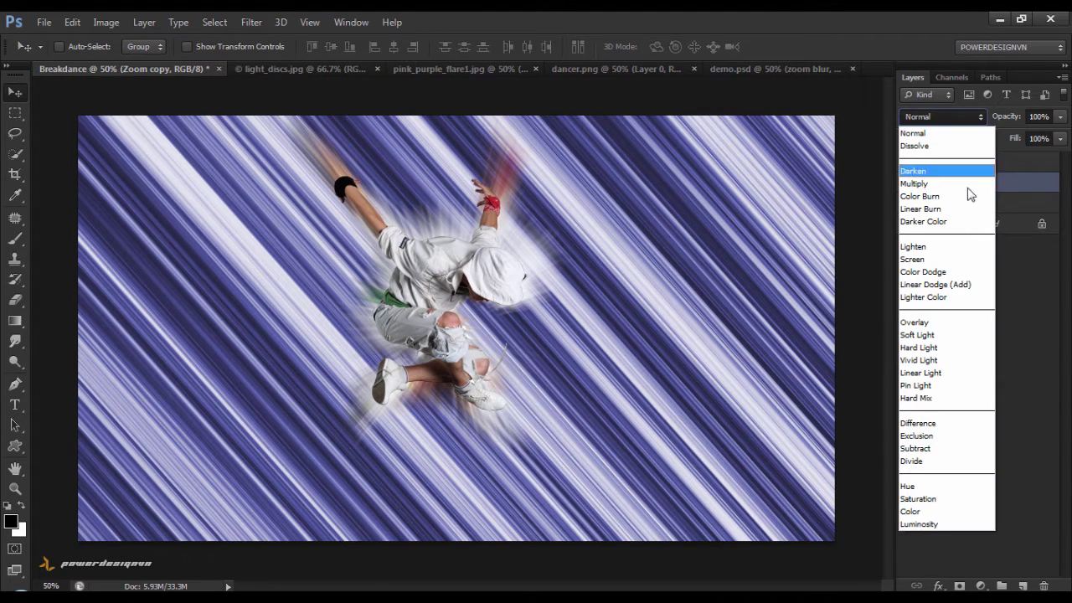
{"action": "left_click", "coordinate": [965, 272]}
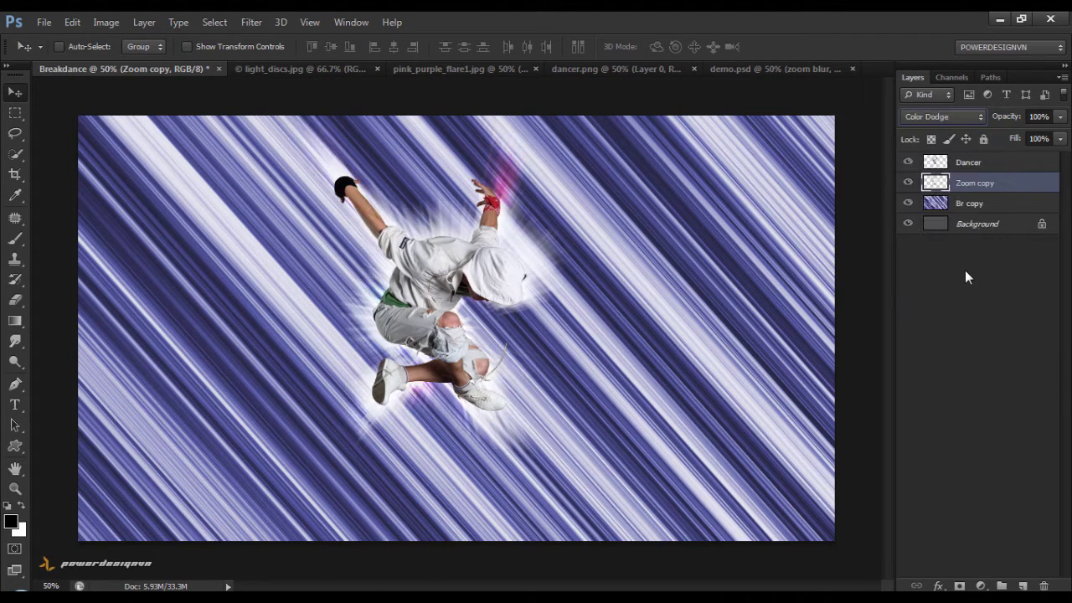
{"action": "left_click", "coordinate": [965, 276]}
{"action": "left_click", "coordinate": [1018, 194]}
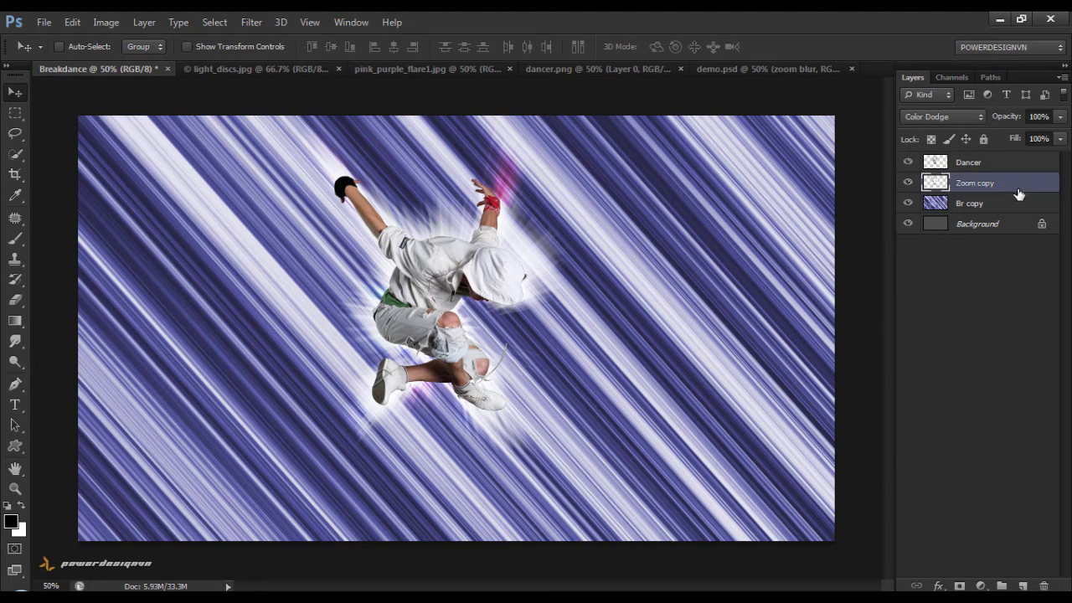
Step: Duplicate Zoom copy, move Zoom copy 2 above Dancer, and blend it in Hard Light
{"action": "left_click_drag", "start_coordinate": [1018, 195], "coordinate": [1022, 585]}
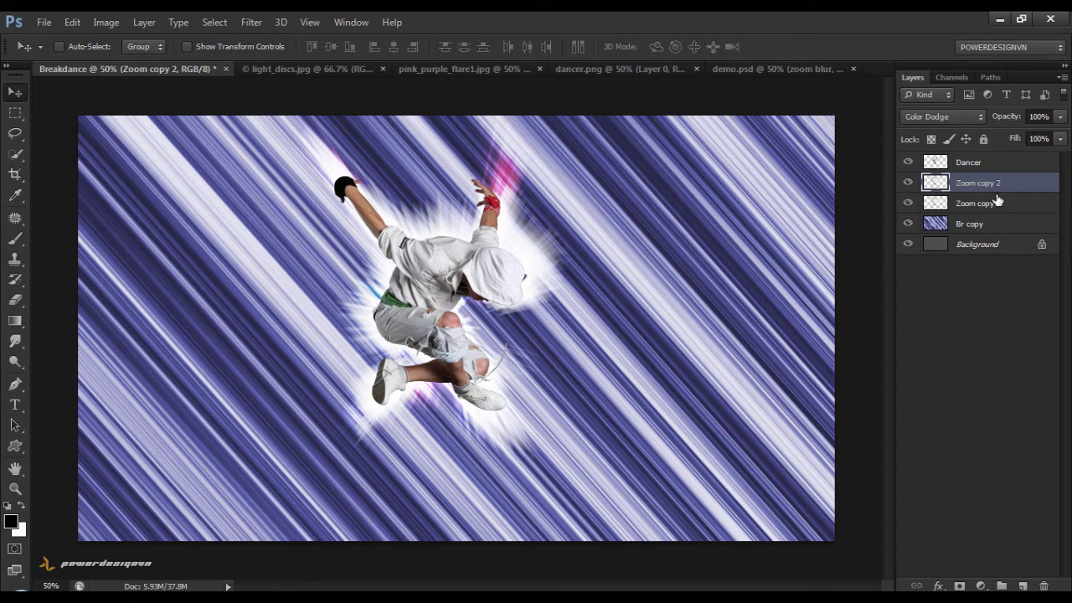
{"action": "left_click_drag", "start_coordinate": [1000, 188], "coordinate": [1000, 165]}
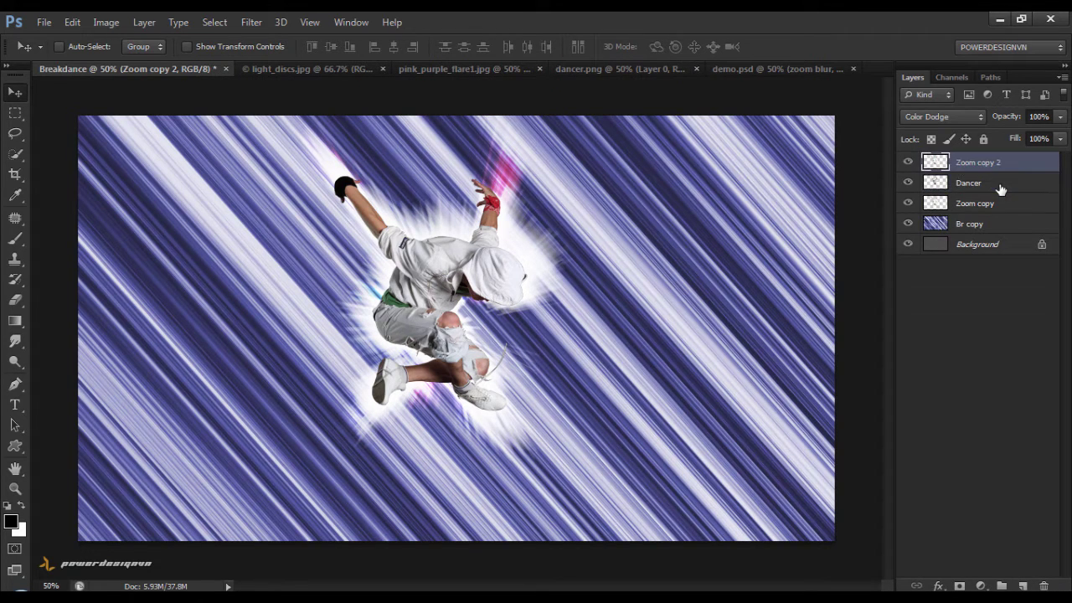
{"action": "left_click", "coordinate": [972, 119]}
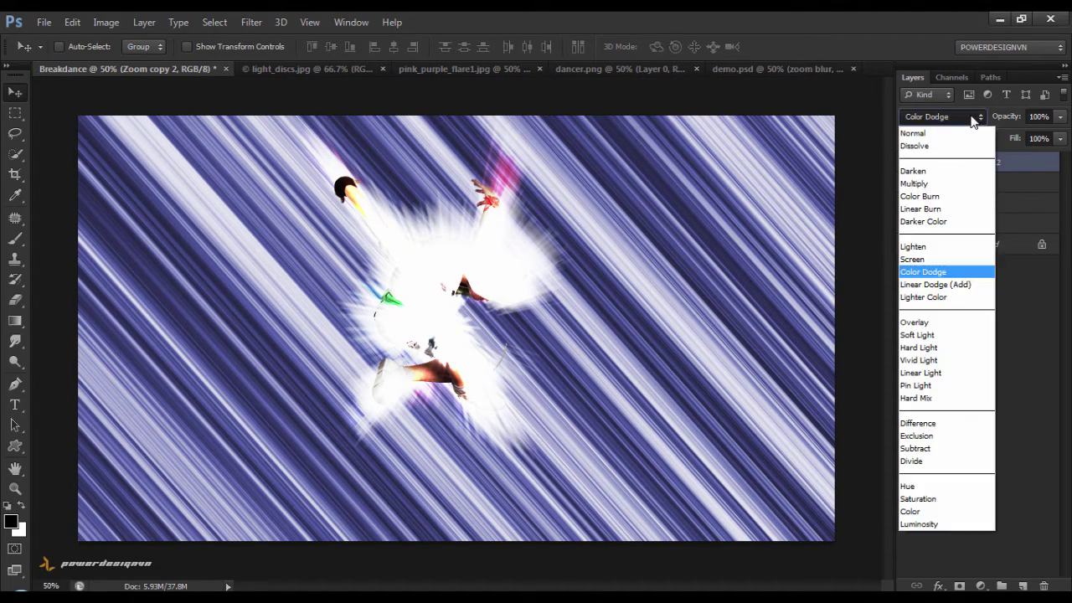
{"action": "left_click", "coordinate": [961, 348]}
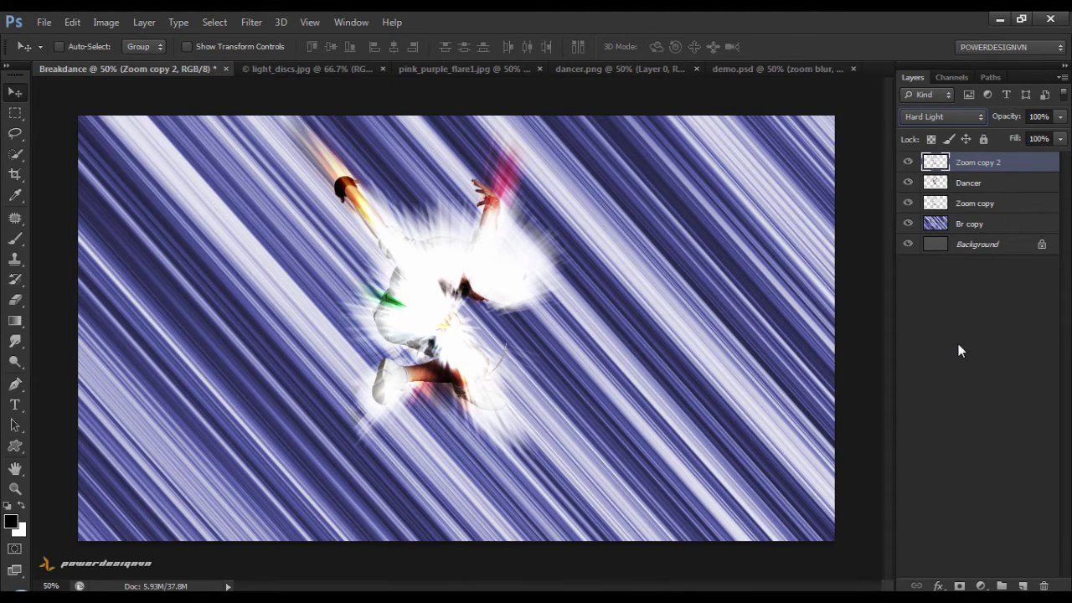
Step: Lower Zoom copy 2's opacity to 22%
{"action": "left_click", "coordinate": [1061, 117]}
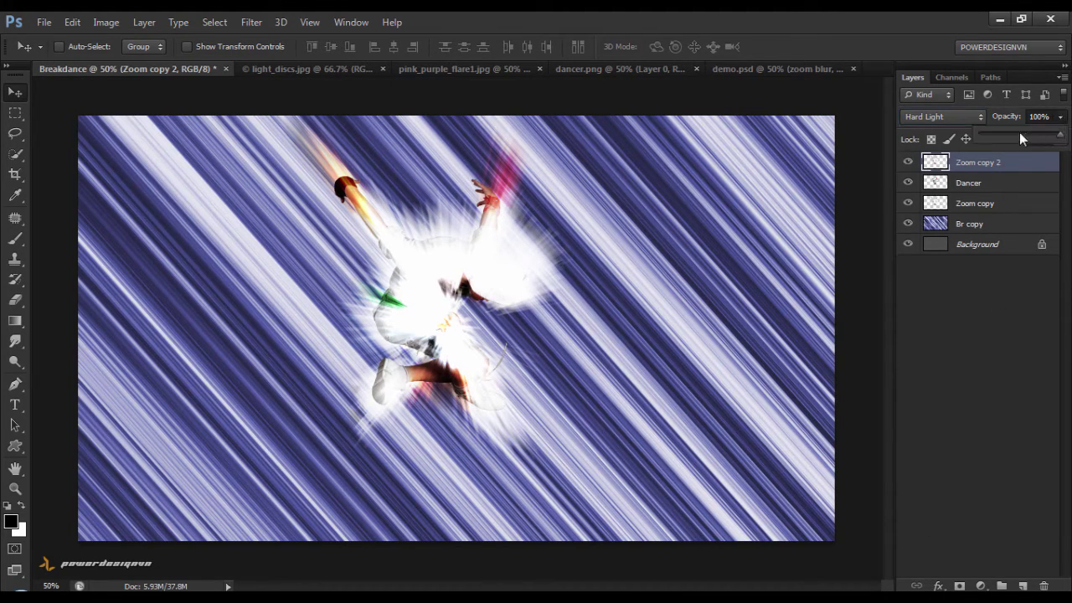
{"action": "left_click_drag", "start_coordinate": [999, 134], "coordinate": [1004, 134]}
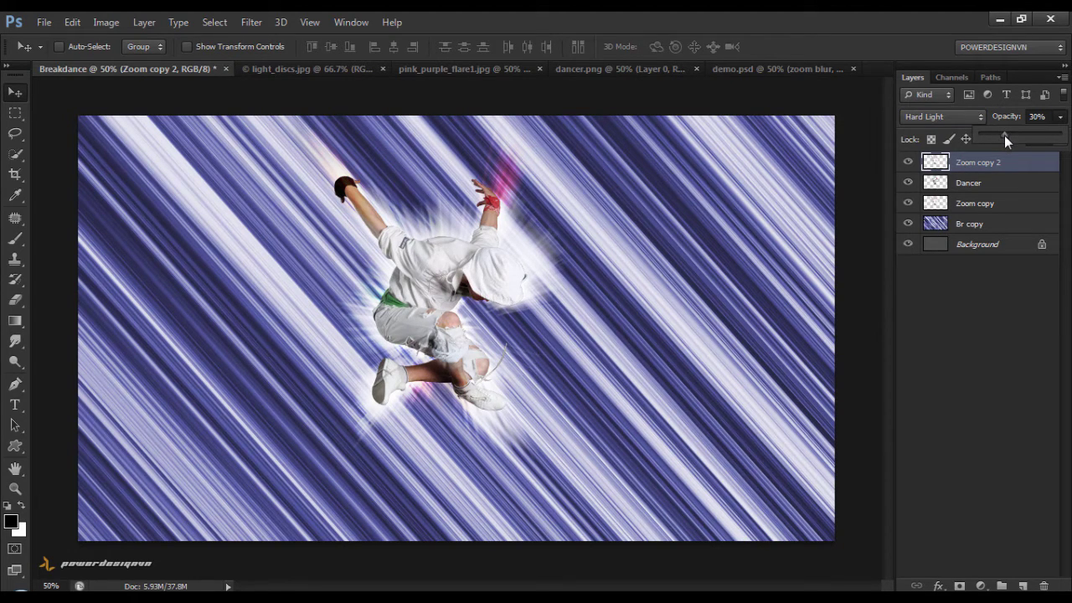
{"action": "left_click_drag", "start_coordinate": [1003, 136], "coordinate": [997, 137]}
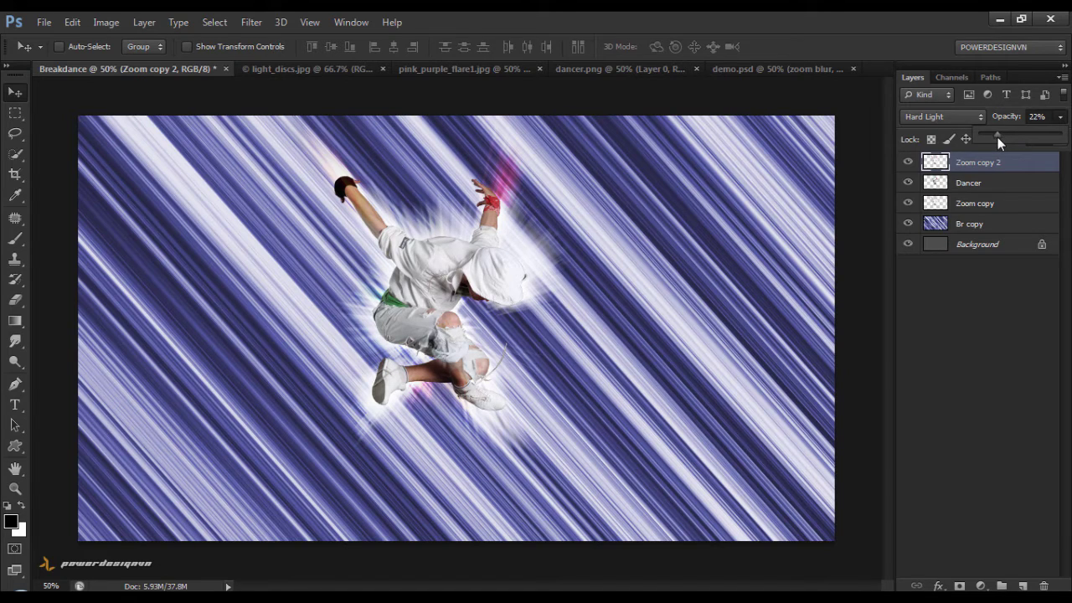
{"action": "left_click", "coordinate": [1012, 335]}
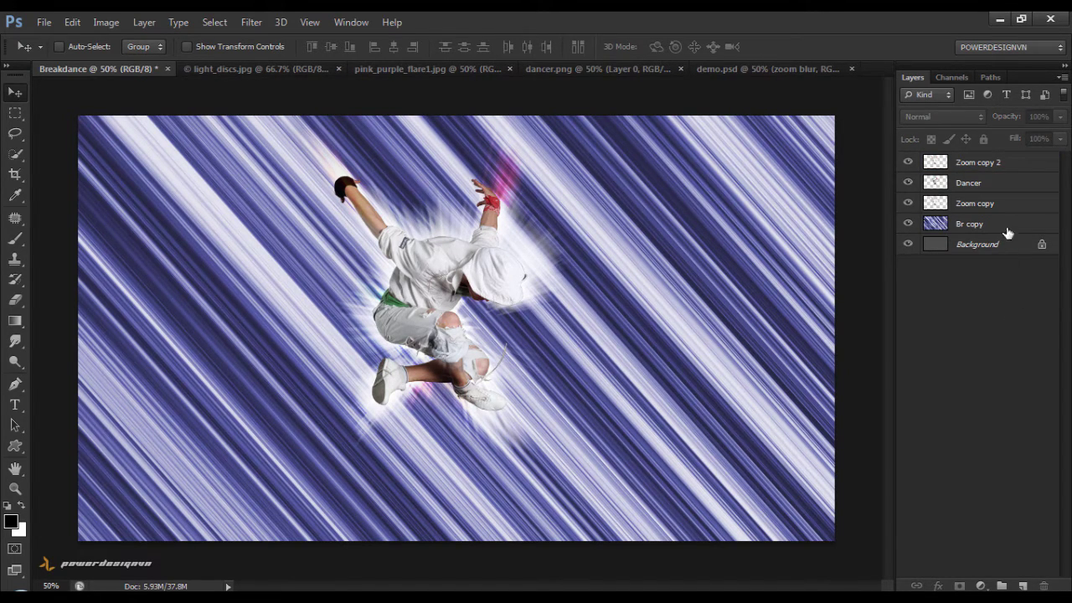
Step: Duplicate Dancer, enlarge the copy to about 118% from its bottom-right, and hide it with a black mask
{"action": "left_click", "coordinate": [1005, 190]}
{"action": "left_click_drag", "start_coordinate": [1005, 190], "coordinate": [1023, 583]}
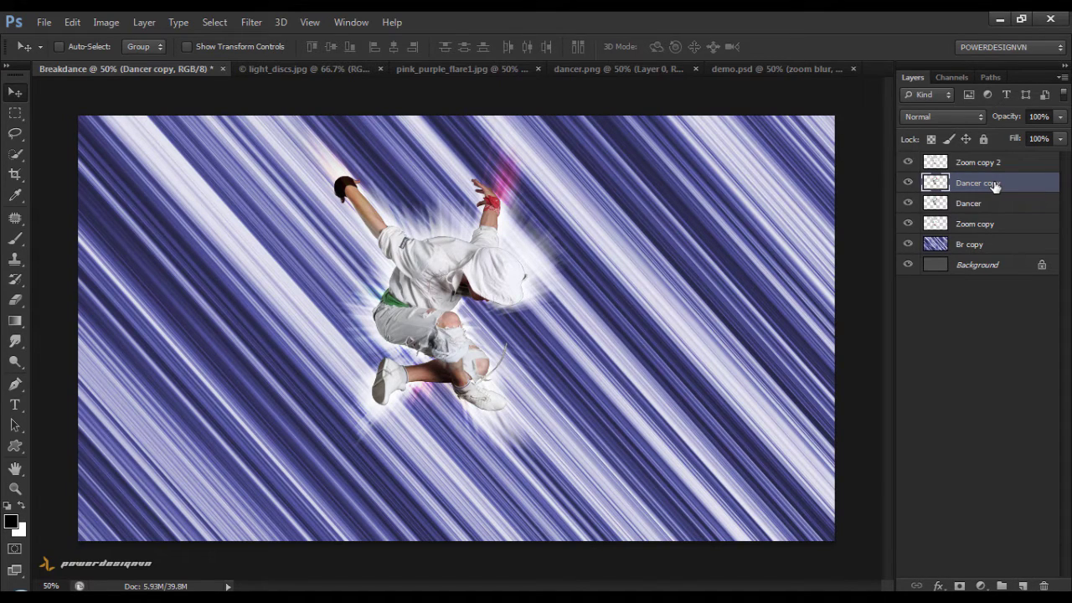
{"action": "key", "text": "ctrl+t"}
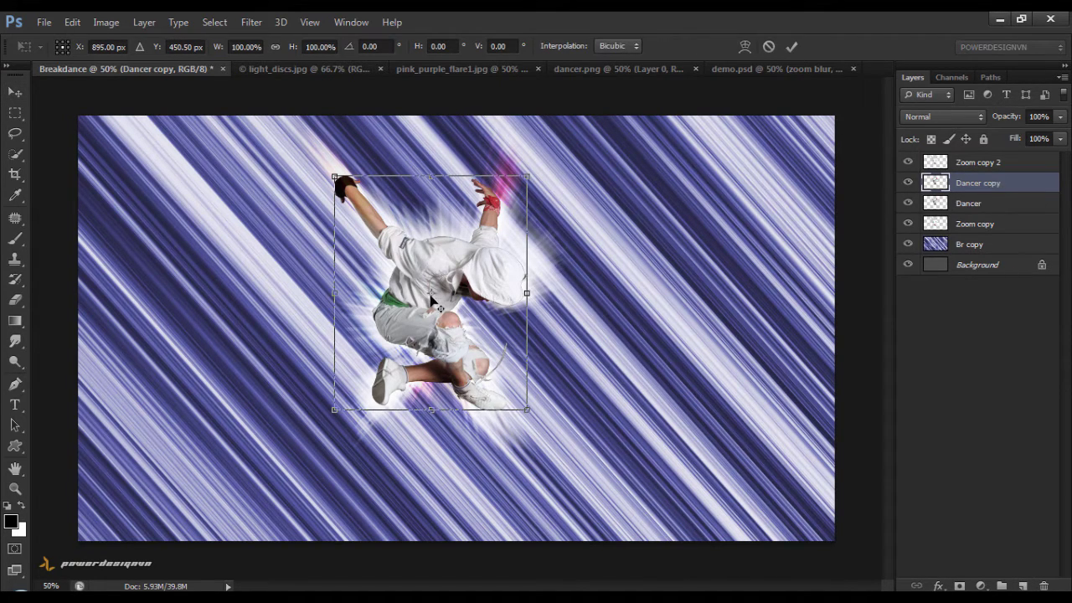
{"action": "mouse_move", "coordinate": [431, 293]}
{"action": "left_mouse_down"}
{"action": "mouse_move", "coordinate": [483, 391]}
{"action": "mouse_move", "coordinate": [527, 410]}
{"action": "left_mouse_up"}
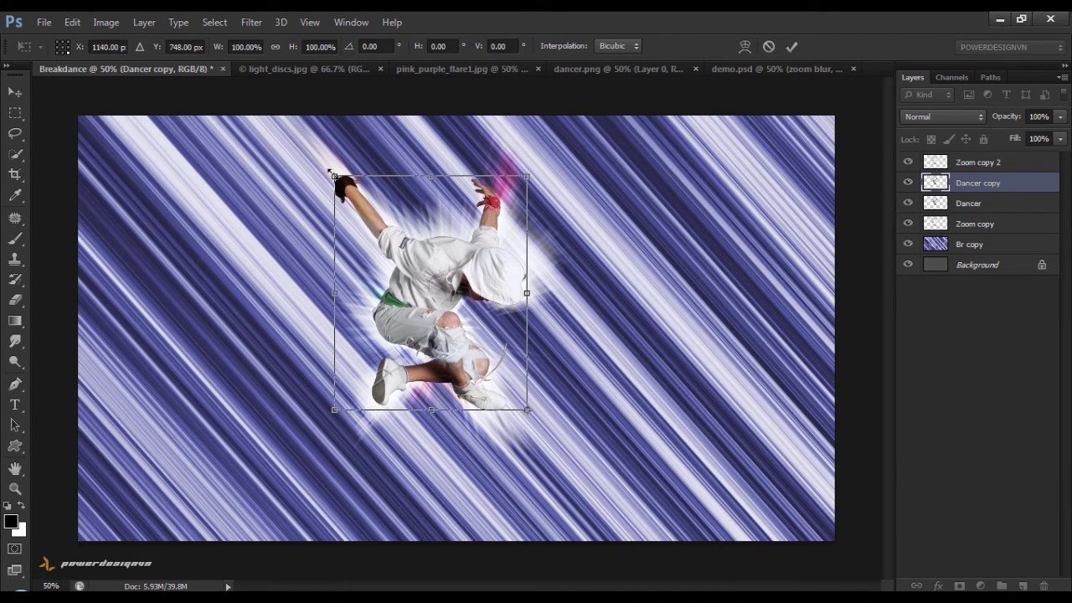
{"action": "left_click_drag", "start_coordinate": [333, 174], "coordinate": [282, 143]}
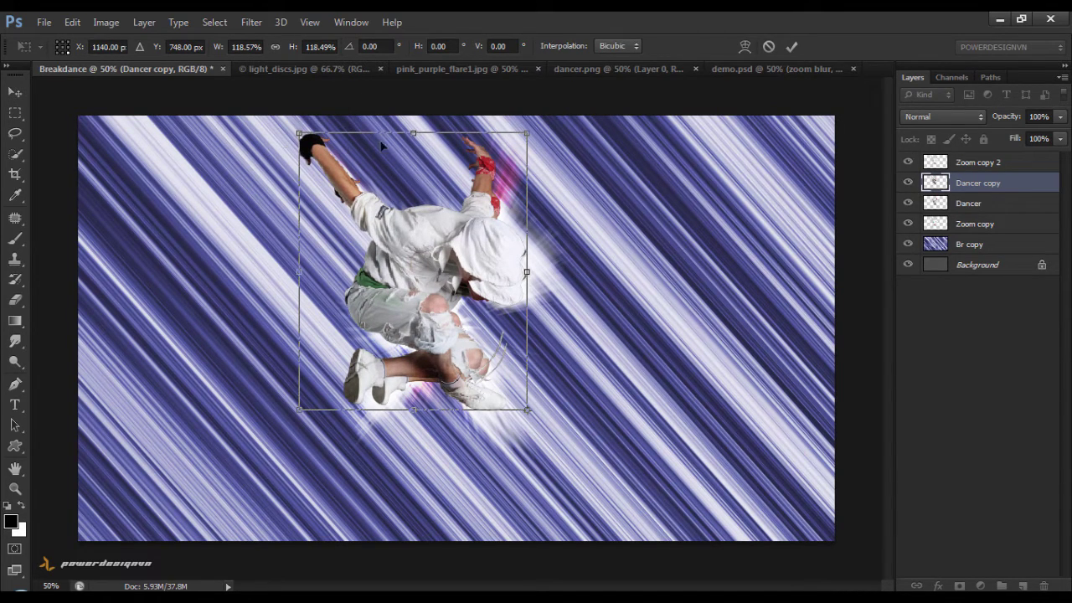
{"action": "left_click", "coordinate": [791, 46]}
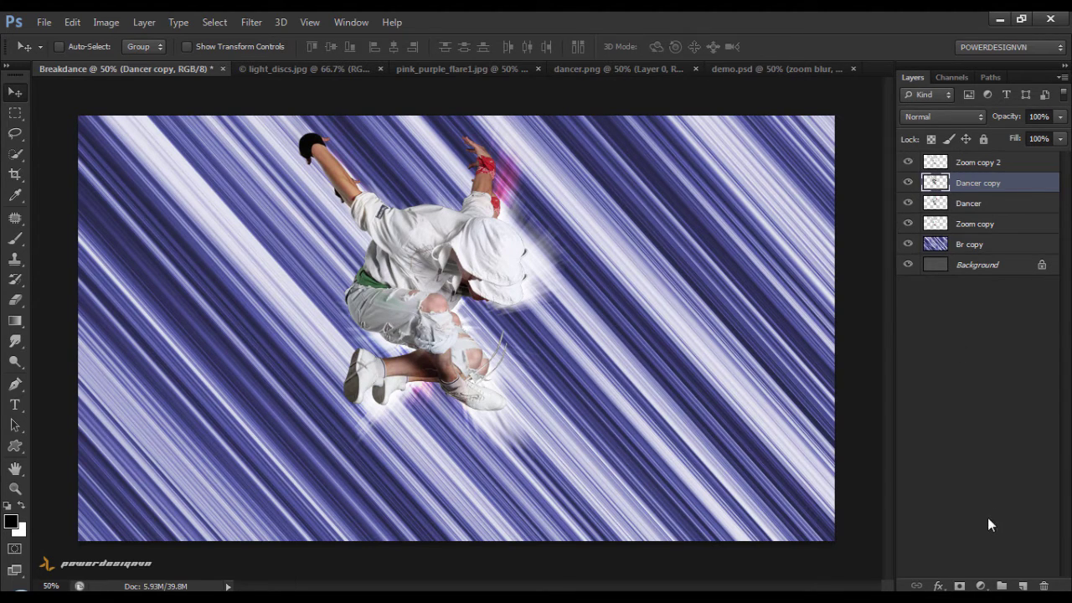
{"action": "left_click", "coordinate": [960, 586], "text": "alt"}
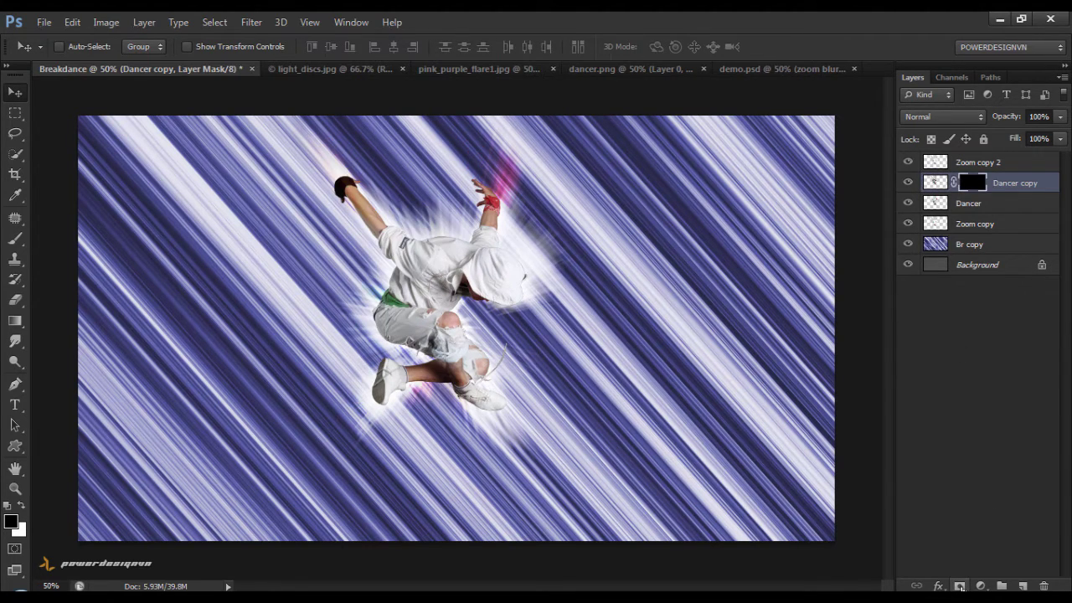
Step: Add a white layer mask to the Dancer layer and pick the 304 splatter brush tip
{"action": "left_click", "coordinate": [976, 210]}
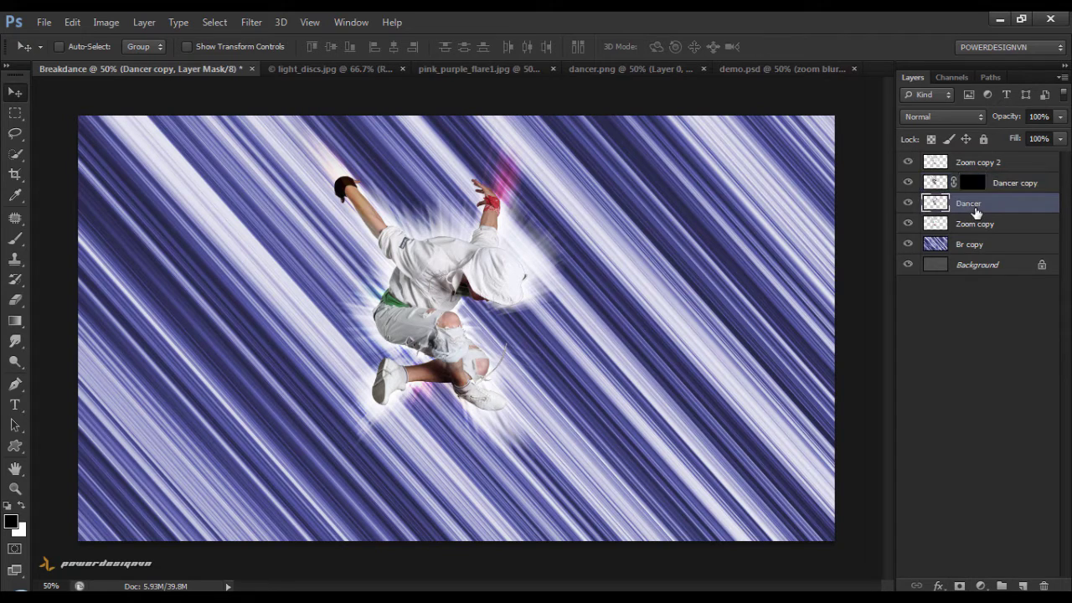
{"action": "left_click", "coordinate": [961, 586]}
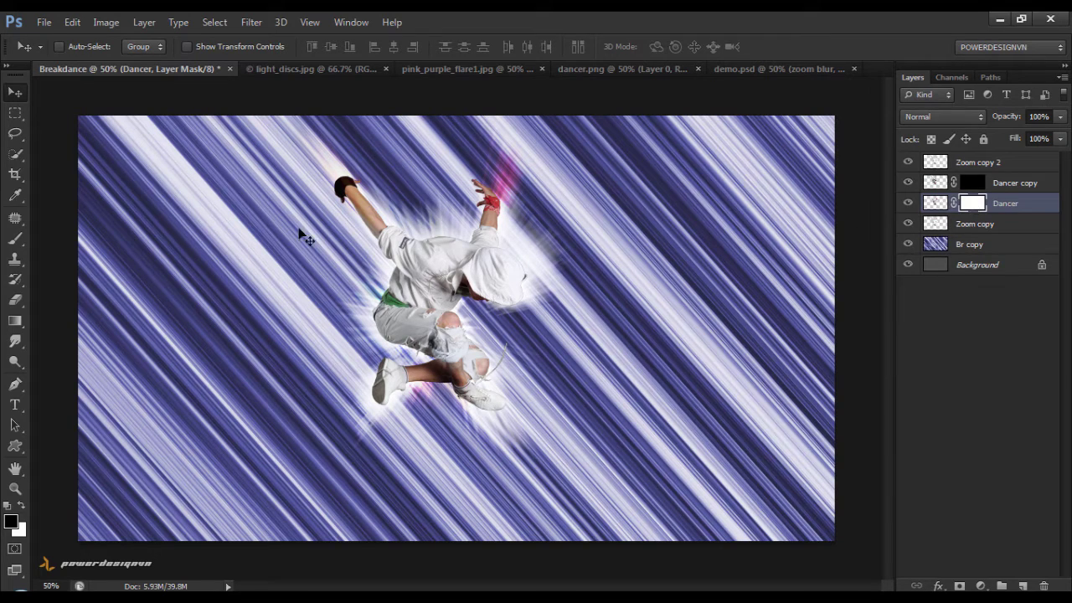
{"action": "left_click", "coordinate": [20, 242]}
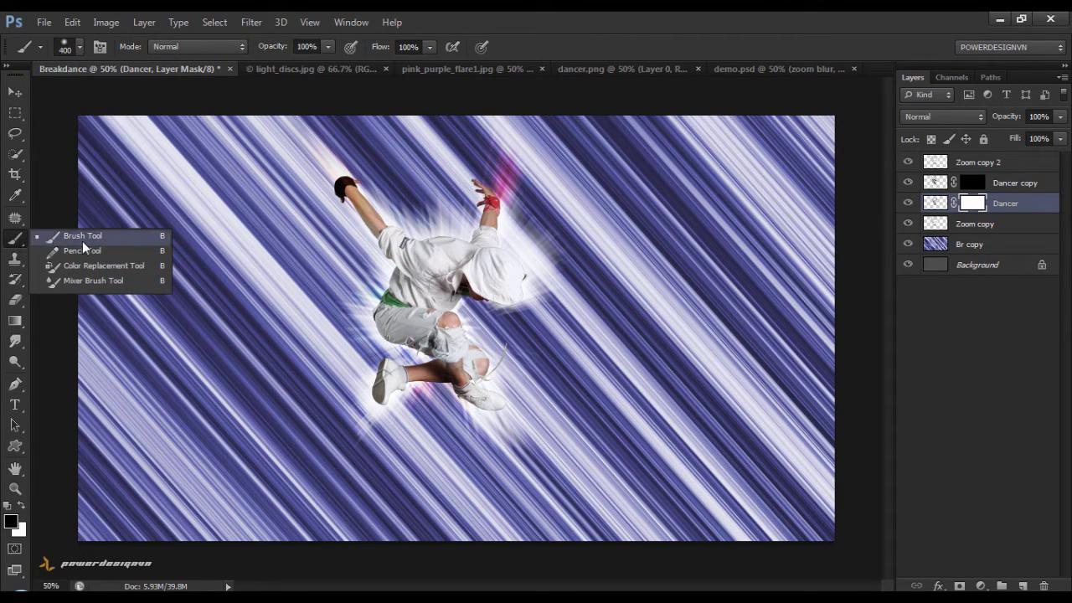
{"action": "left_click", "coordinate": [82, 242]}
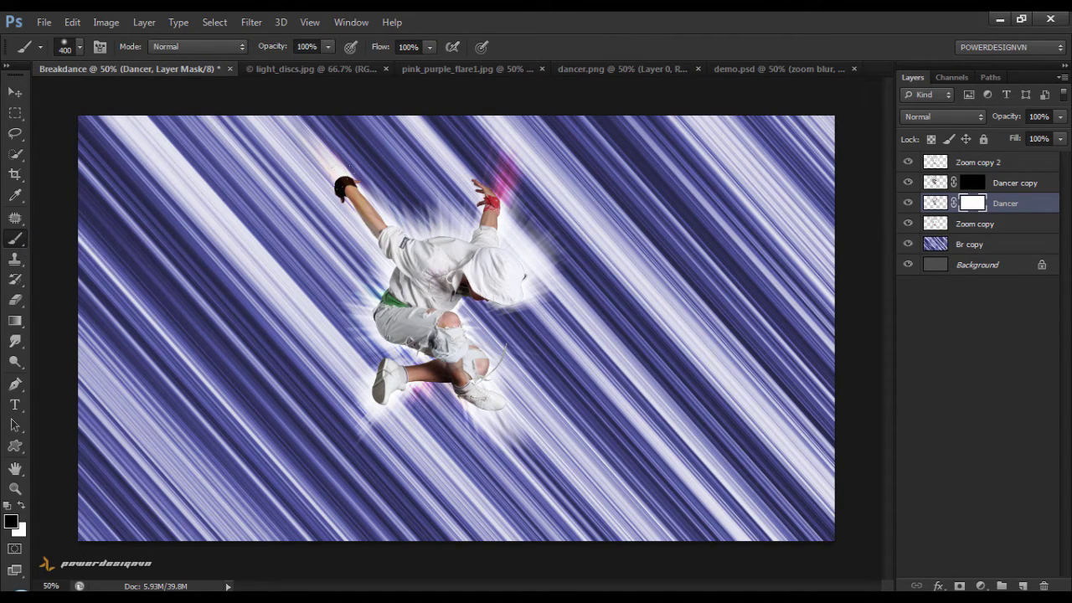
{"action": "right_click", "coordinate": [502, 210]}
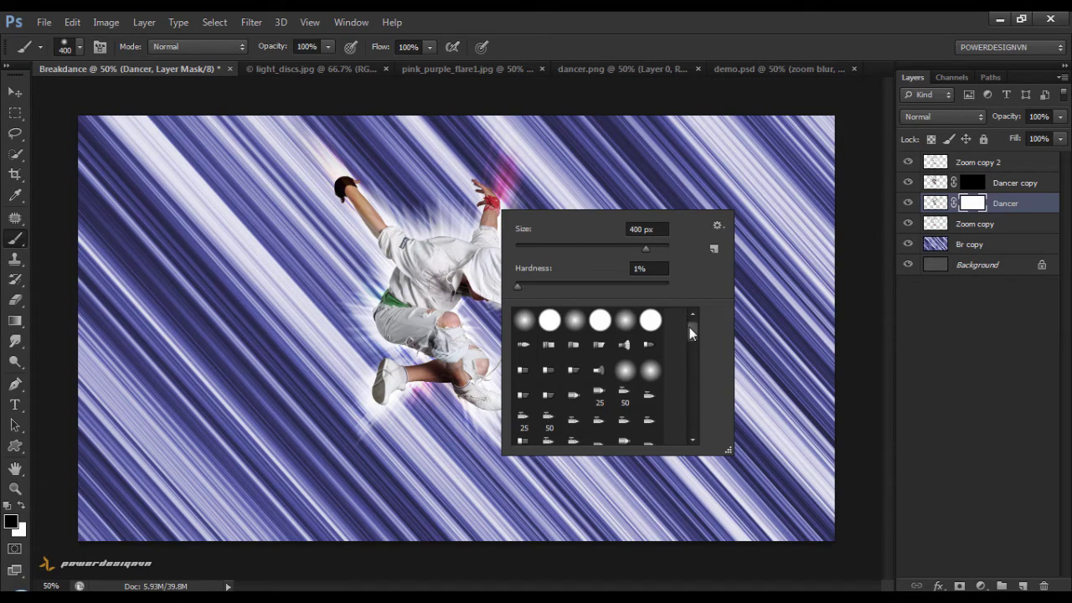
{"action": "left_click_drag", "start_coordinate": [692, 335], "coordinate": [694, 433]}
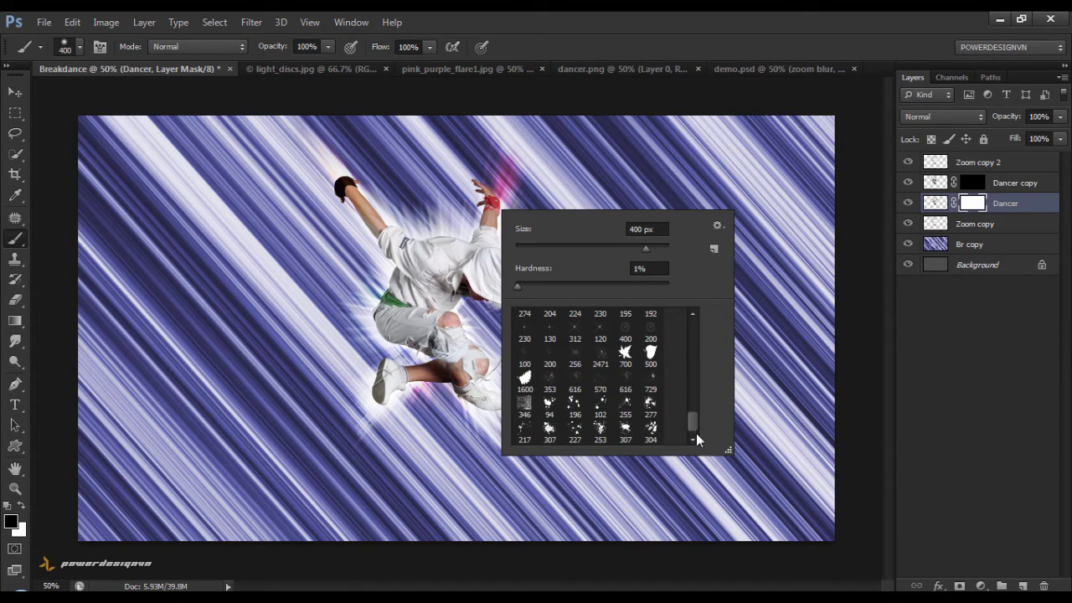
{"action": "left_click", "coordinate": [652, 433]}
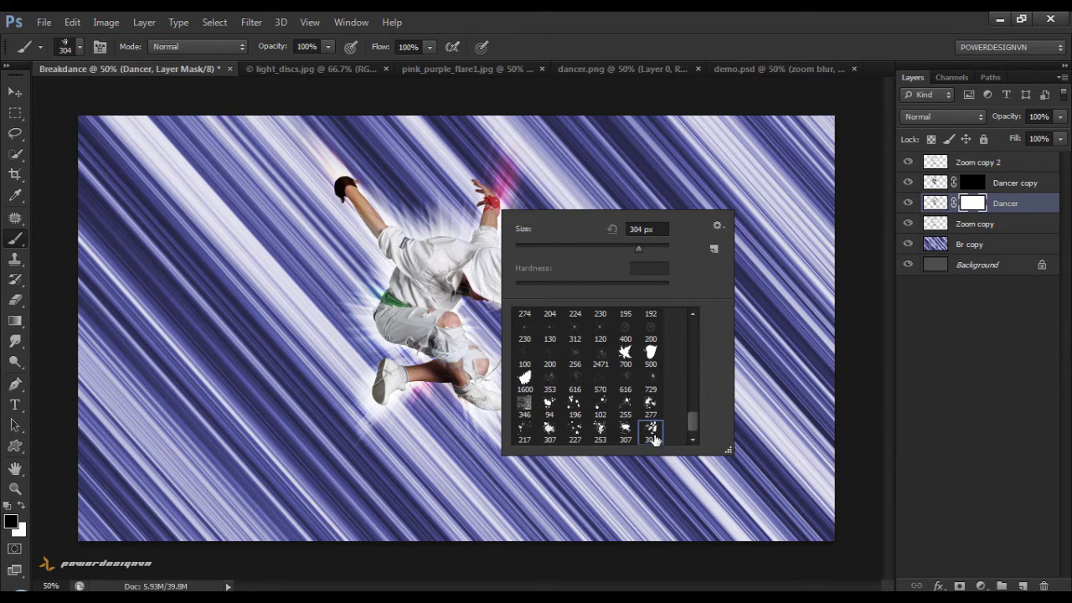
{"action": "key", "text": "Return"}
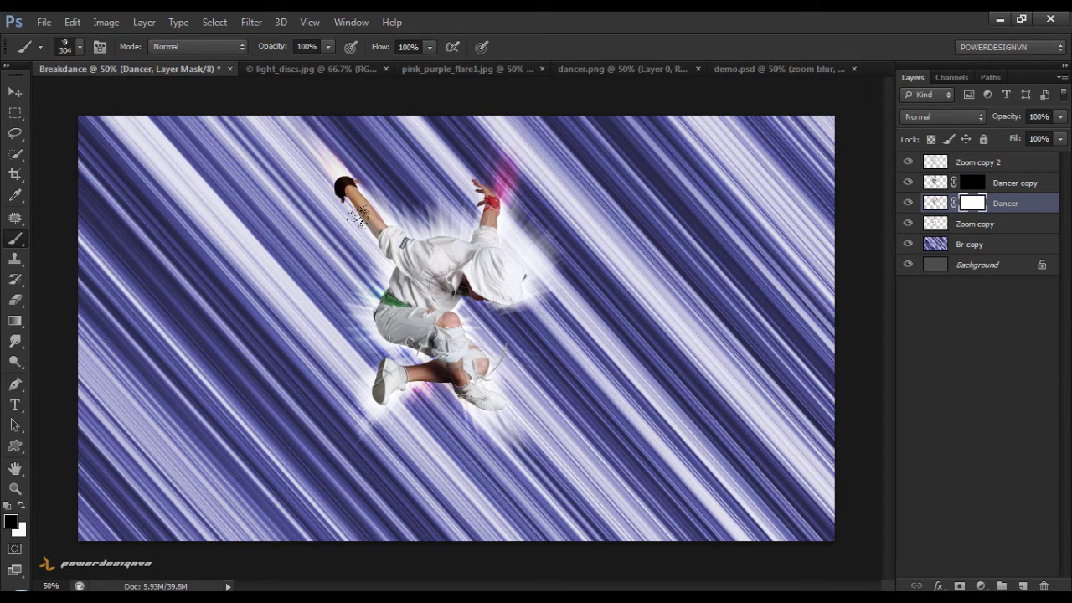
Step: Paint black splatter spots on the Dancer mask at brush sizes 60–100 to hide bits of the hip edge
{"action": "key", "text": "bracketleft"}
{"action": "key", "text": "bracketleft"}
{"action": "key", "text": "bracketleft"}
{"action": "key", "text": "bracketleft"}
{"action": "key", "text": "bracketleft"}
{"action": "key", "text": "bracketleft"}
{"action": "key", "text": "bracketleft"}
{"action": "key", "text": "bracketleft"}
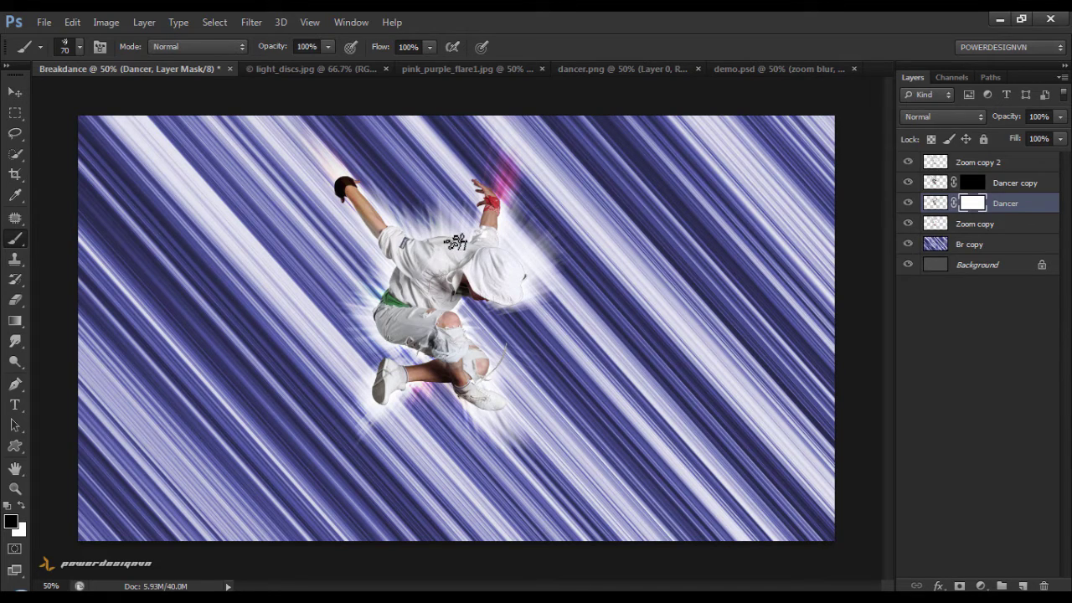
{"action": "key", "text": "bracketright"}
{"action": "key", "text": "bracketright"}
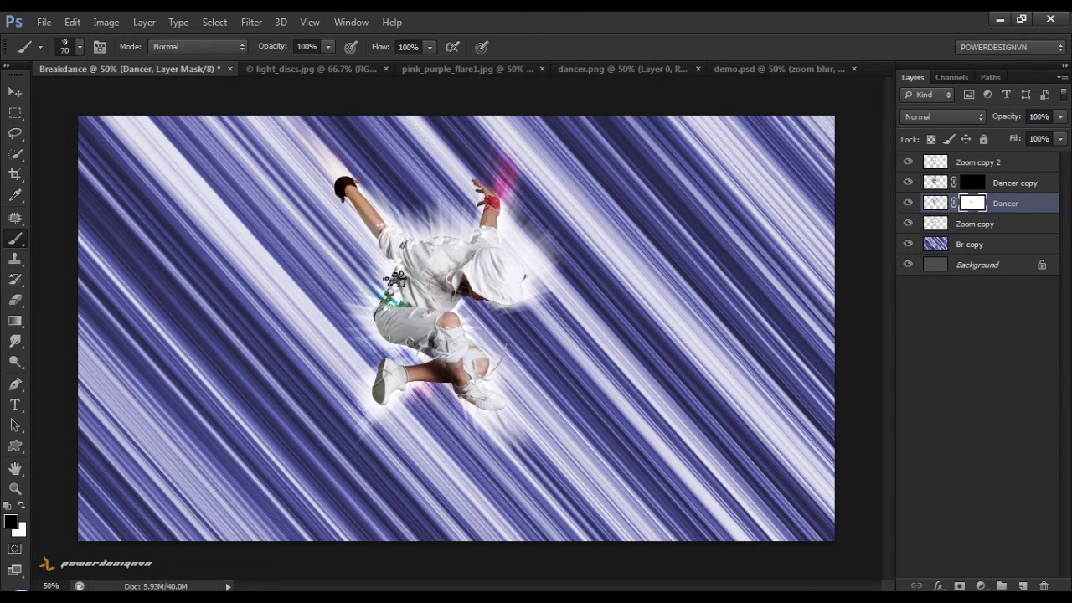
{"action": "key", "text": "bracketleft"}
{"action": "key", "text": "bracketleft"}
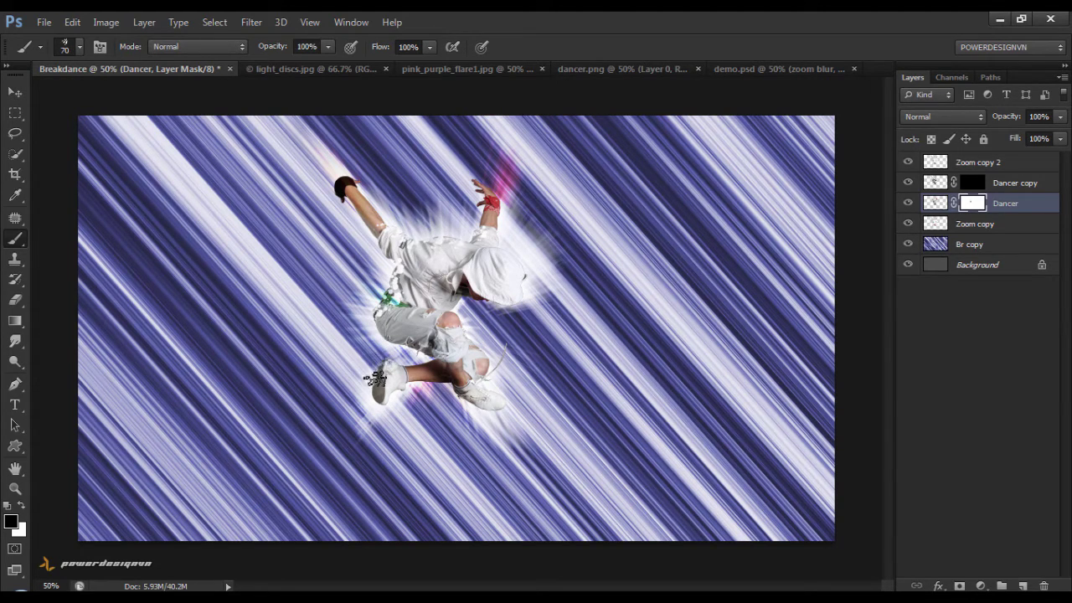
{"action": "key", "text": "bracketright"}
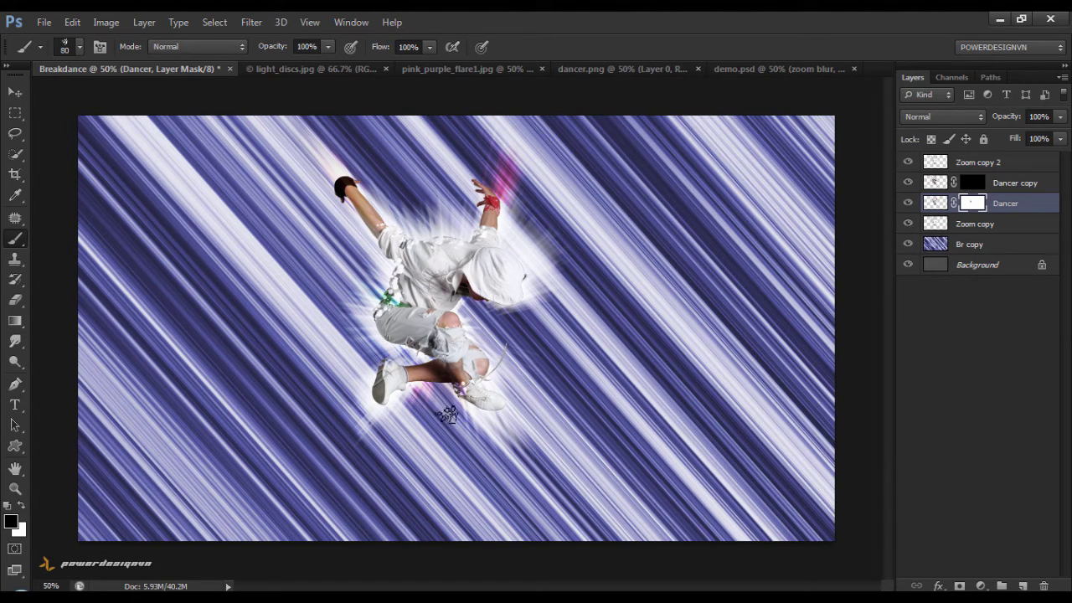
{"action": "key", "text": "bracketleft"}
{"action": "key", "text": "bracketleft"}
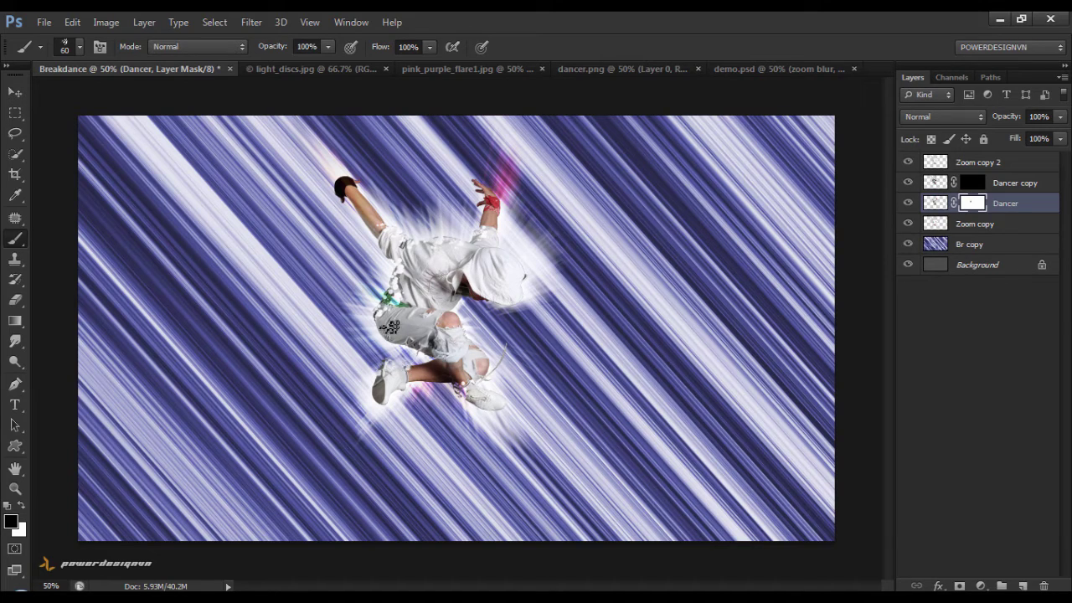
{"action": "left_click_drag", "start_coordinate": [377, 326], "coordinate": [373, 316]}
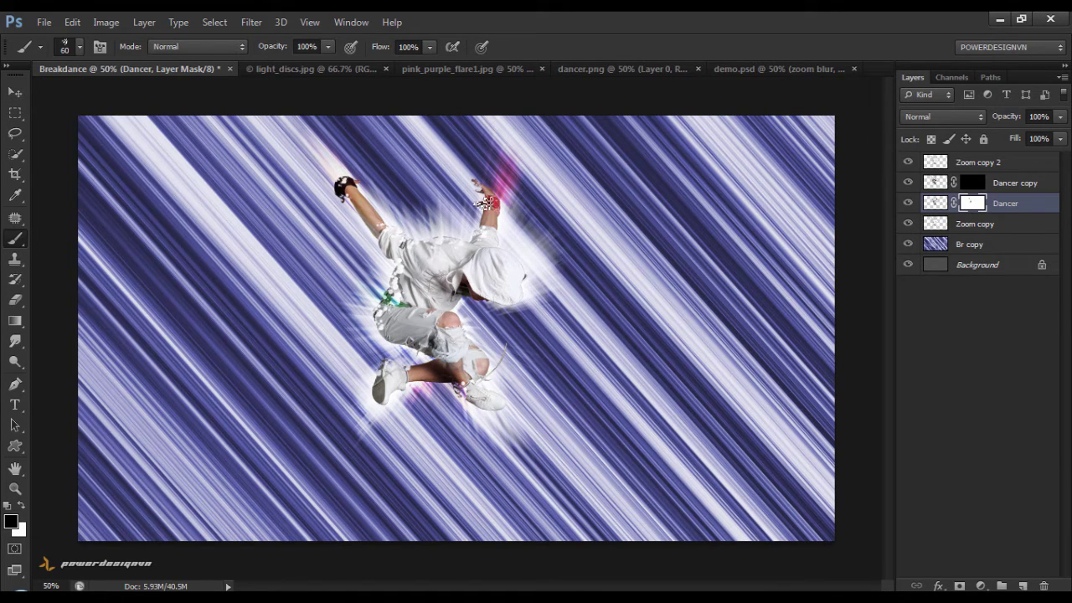
{"action": "key", "text": "bracketright"}
{"action": "key", "text": "bracketright"}
{"action": "key", "text": "bracketright"}
{"action": "key", "text": "bracketleft"}
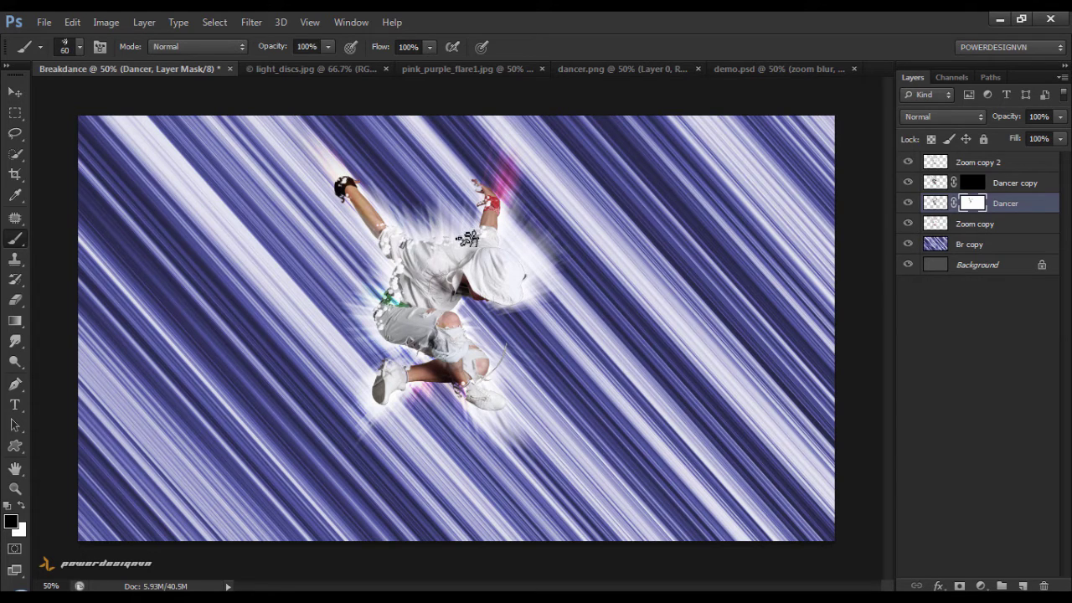
{"action": "key", "text": "bracketleft"}
{"action": "key", "text": "bracketleft"}
{"action": "key", "text": "bracketleft"}
{"action": "left_click", "coordinate": [1007, 186]}
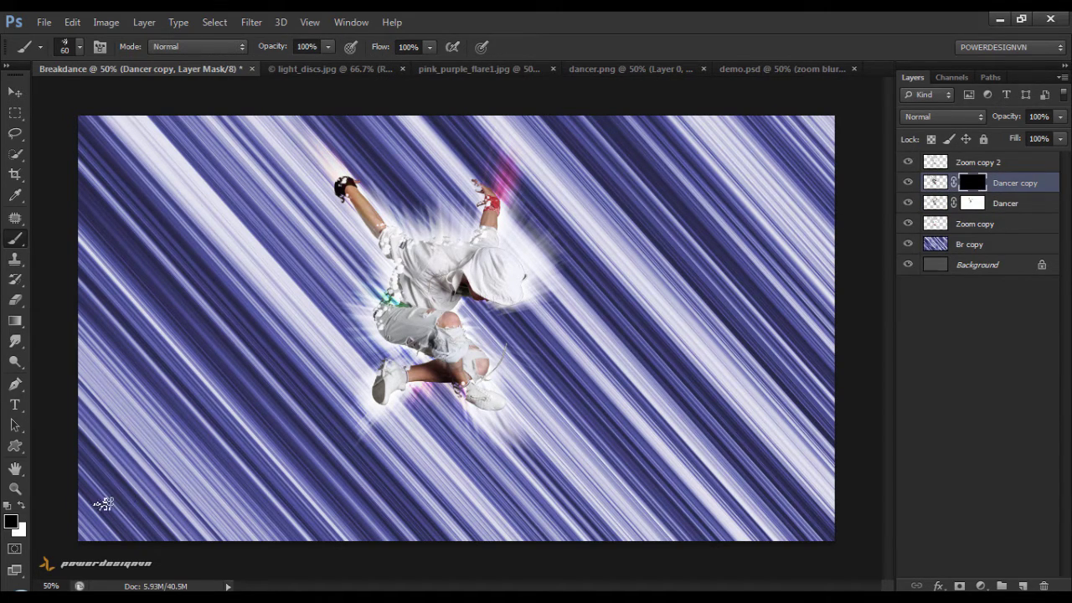
Step: Paint white splatter strokes at sizes 45–100 on the Dancer copy mask to reveal fragments along the dancer's side
{"action": "left_click", "coordinate": [22, 505]}
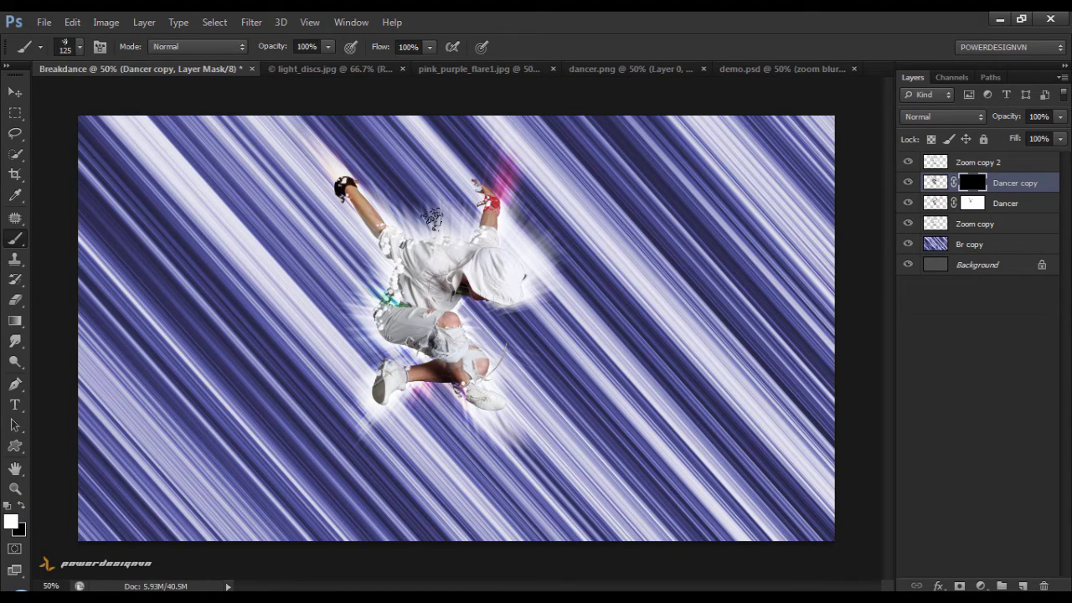
{"action": "key", "text": "bracketleft"}
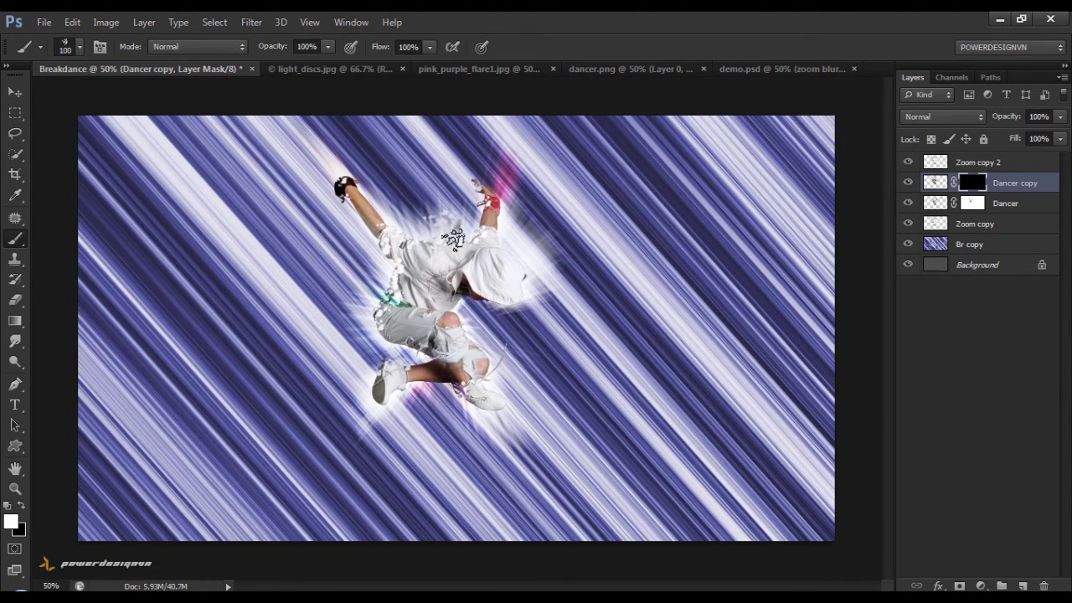
{"action": "key", "text": "bracketleft"}
{"action": "key", "text": "bracketleft"}
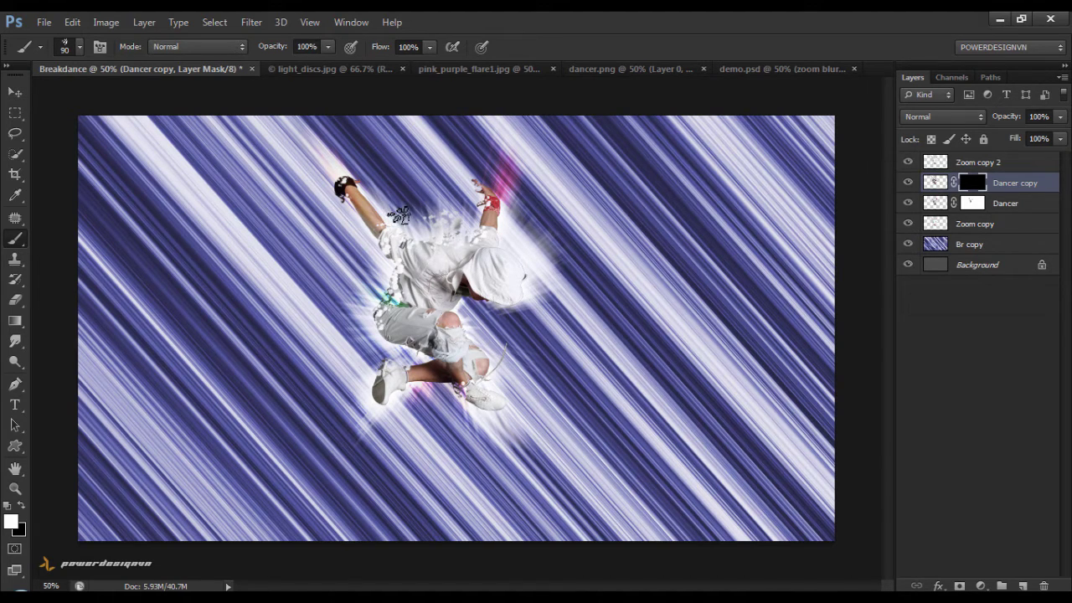
{"action": "key", "text": "bracketright"}
{"action": "key", "text": "bracketright"}
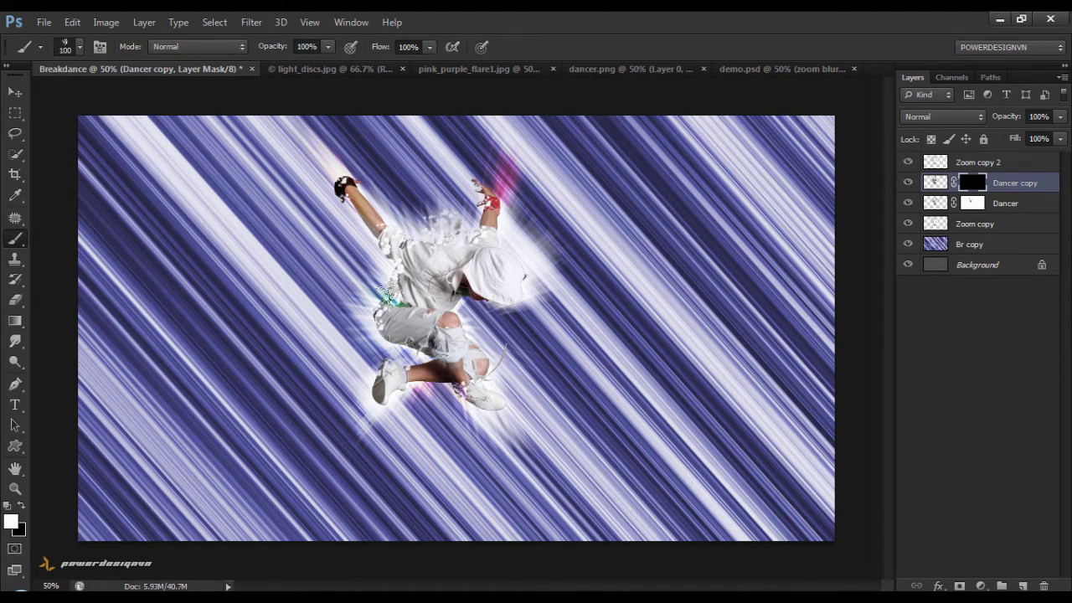
{"action": "left_click_drag", "start_coordinate": [383, 277], "coordinate": [381, 367]}
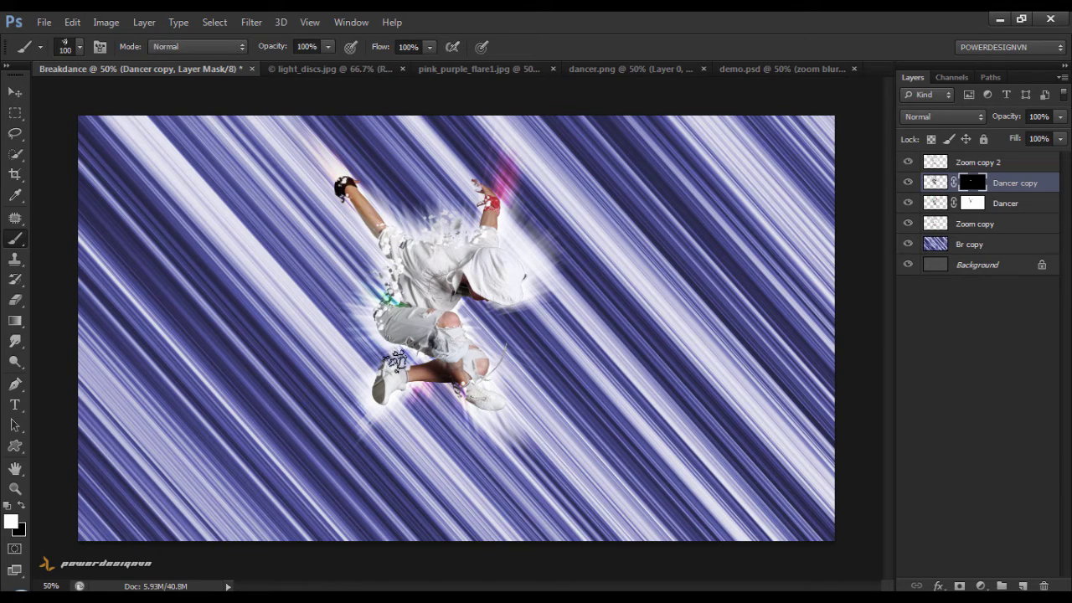
{"action": "key", "text": "bracketleft"}
{"action": "key", "text": "bracketleft"}
{"action": "key", "text": "bracketleft"}
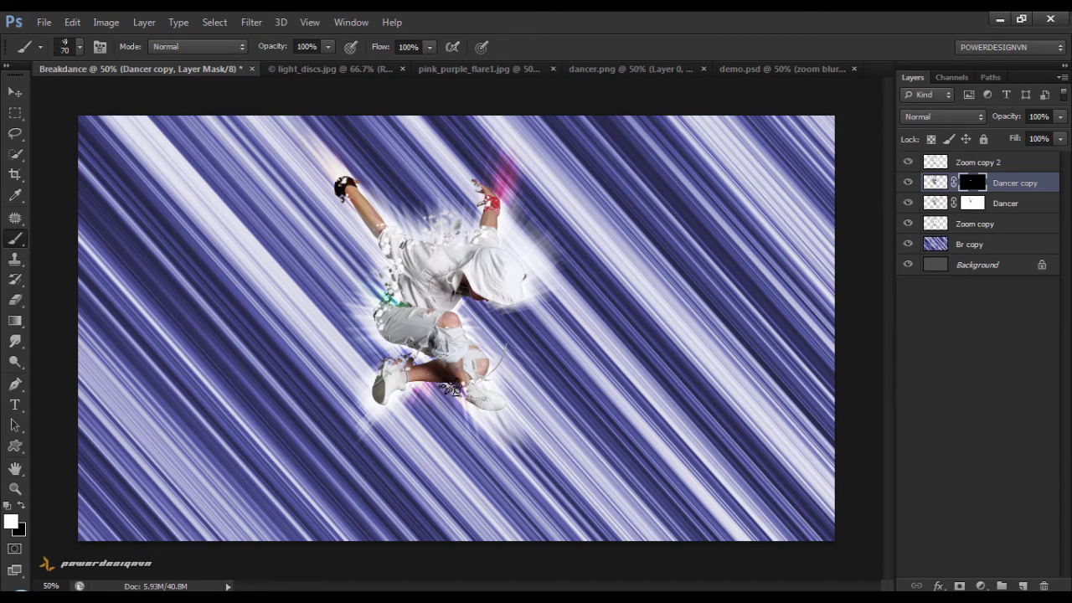
{"action": "key", "text": "bracketleft"}
{"action": "left_click_drag", "start_coordinate": [370, 277], "coordinate": [369, 276]}
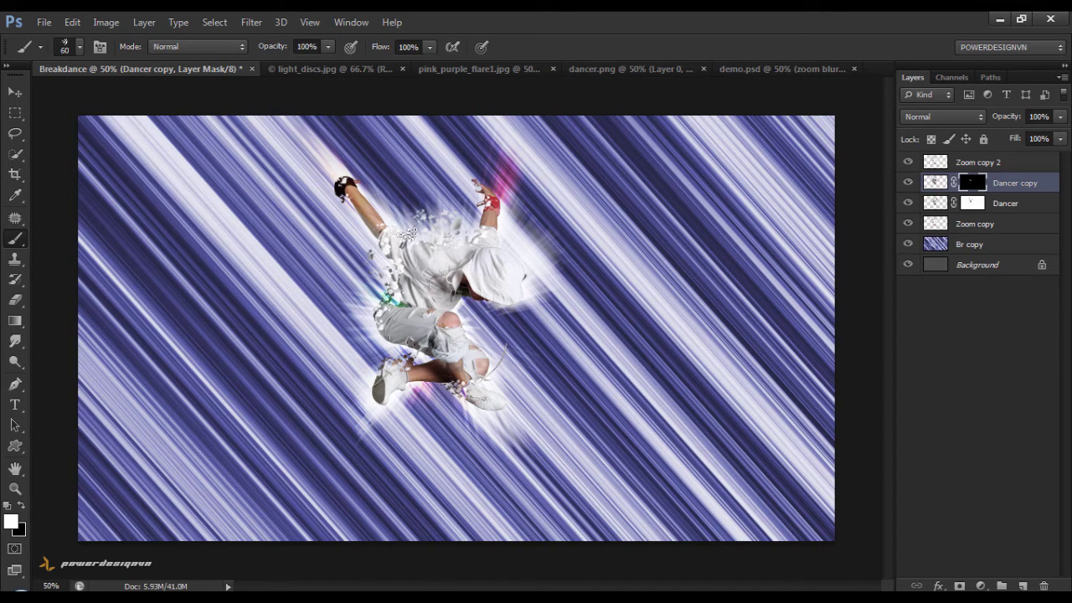
{"action": "key", "text": "bracketleft"}
{"action": "key", "text": "bracketleft"}
{"action": "left_click", "coordinate": [17, 93]}
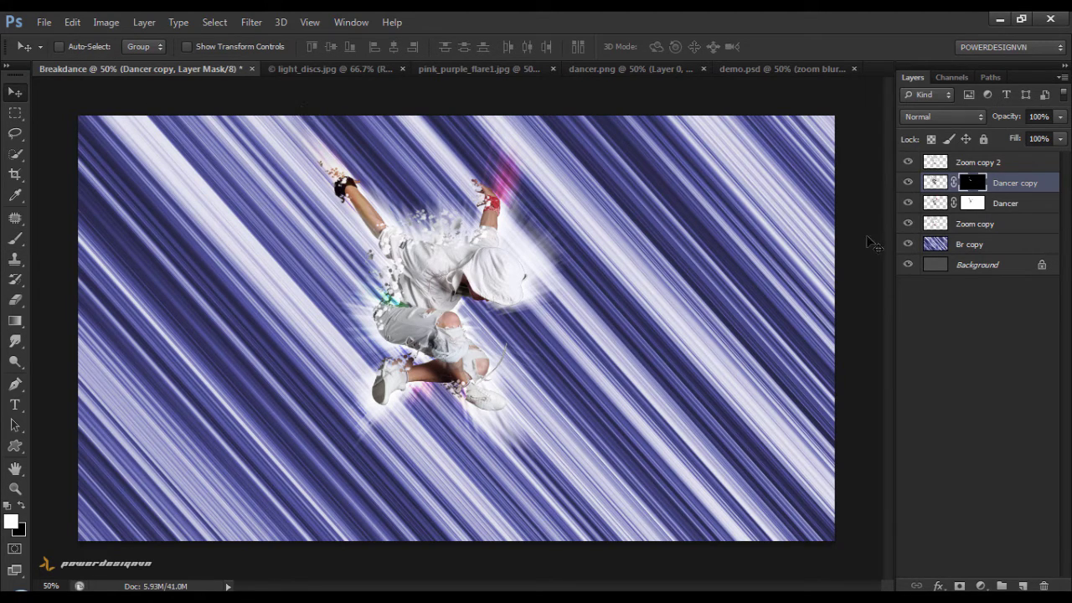
Step: Marquee-select the top 1280×352 px strip of pink_purple_flare1, then return to the Breakdance document
{"action": "left_click", "coordinate": [936, 287]}
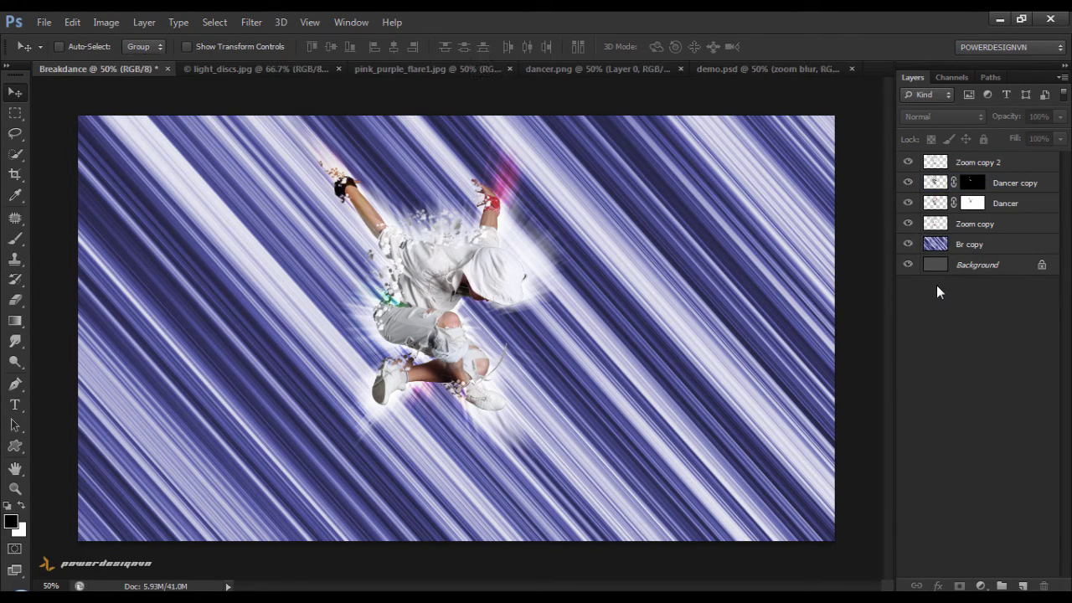
{"action": "left_click", "coordinate": [424, 68]}
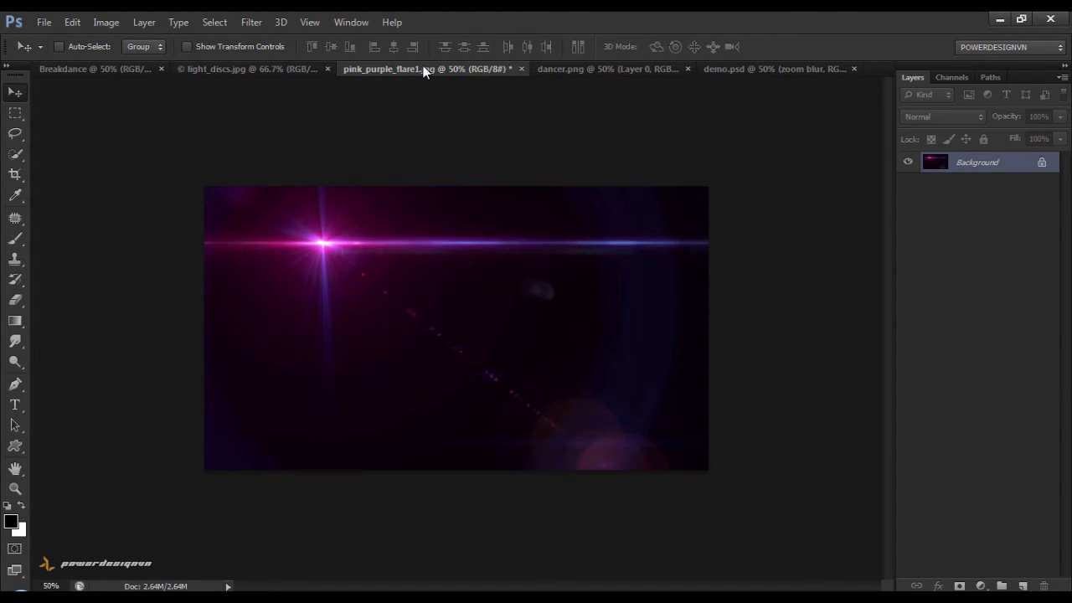
{"action": "left_click", "coordinate": [16, 115]}
{"action": "left_click_drag", "start_coordinate": [205, 187], "coordinate": [767, 324]}
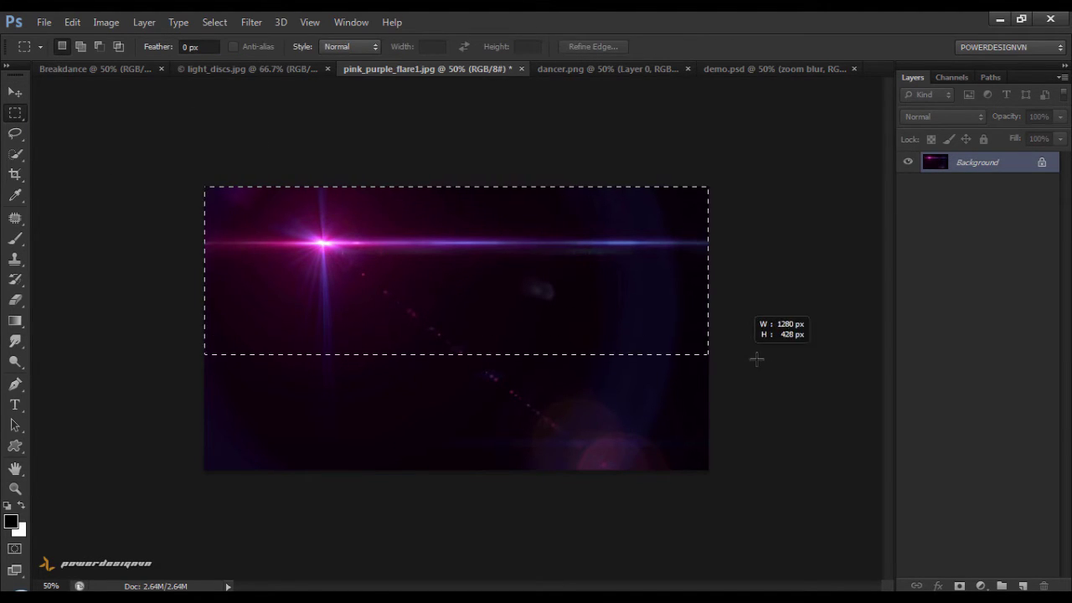
{"action": "left_click_drag", "start_coordinate": [767, 324], "coordinate": [772, 315]}
{"action": "left_click", "coordinate": [772, 315]}
{"action": "key", "text": "ctrl+z"}
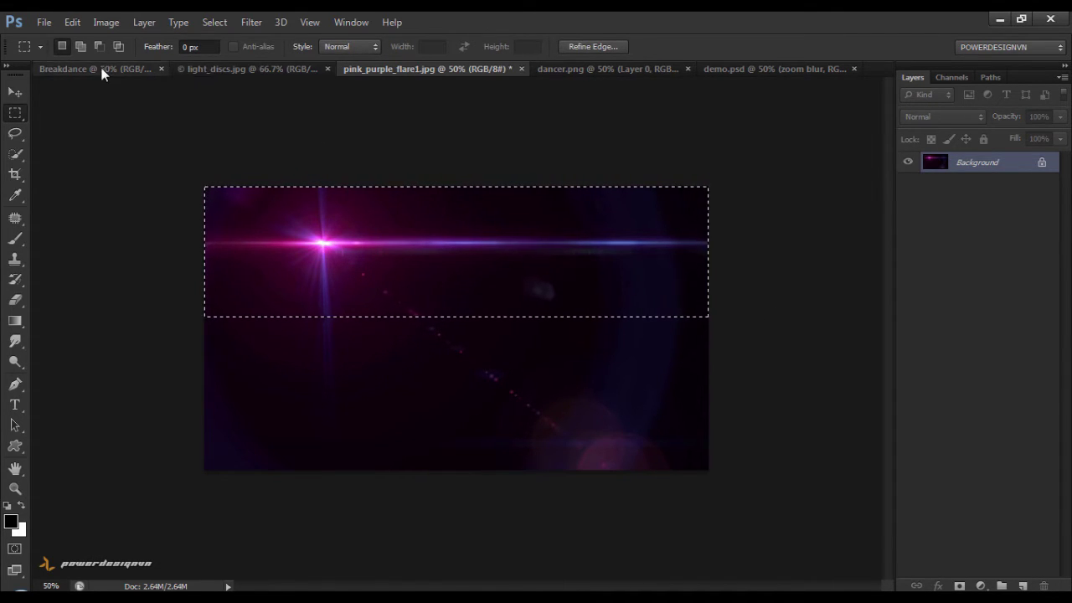
{"action": "left_click", "coordinate": [98, 69]}
Step: Paste the flare strip above Zoom copy 2 as a new layer named Light Flare
{"action": "left_click", "coordinate": [24, 98]}
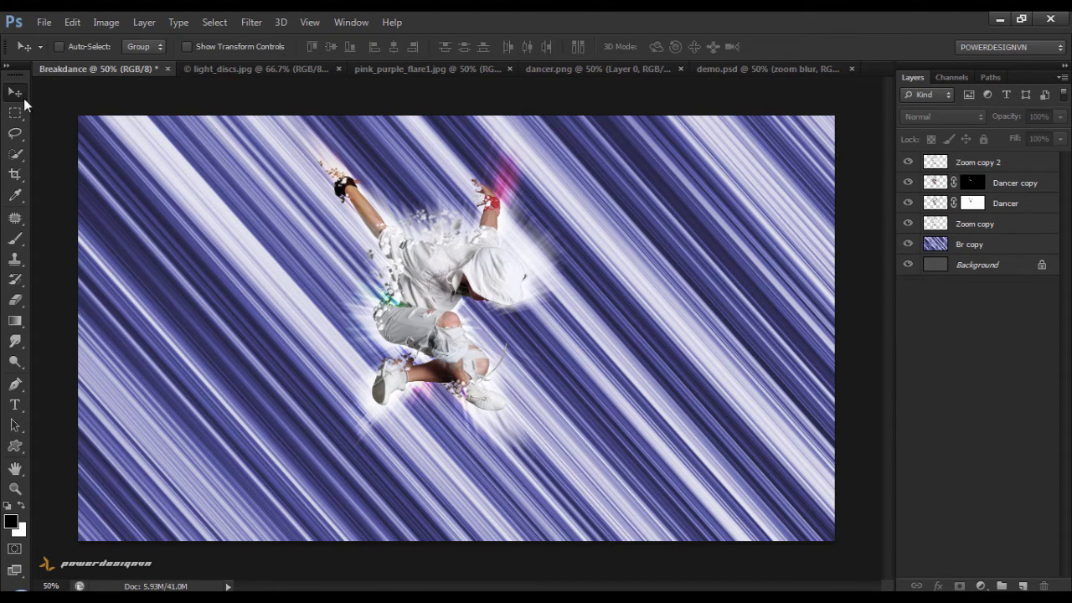
{"action": "left_click", "coordinate": [1029, 164]}
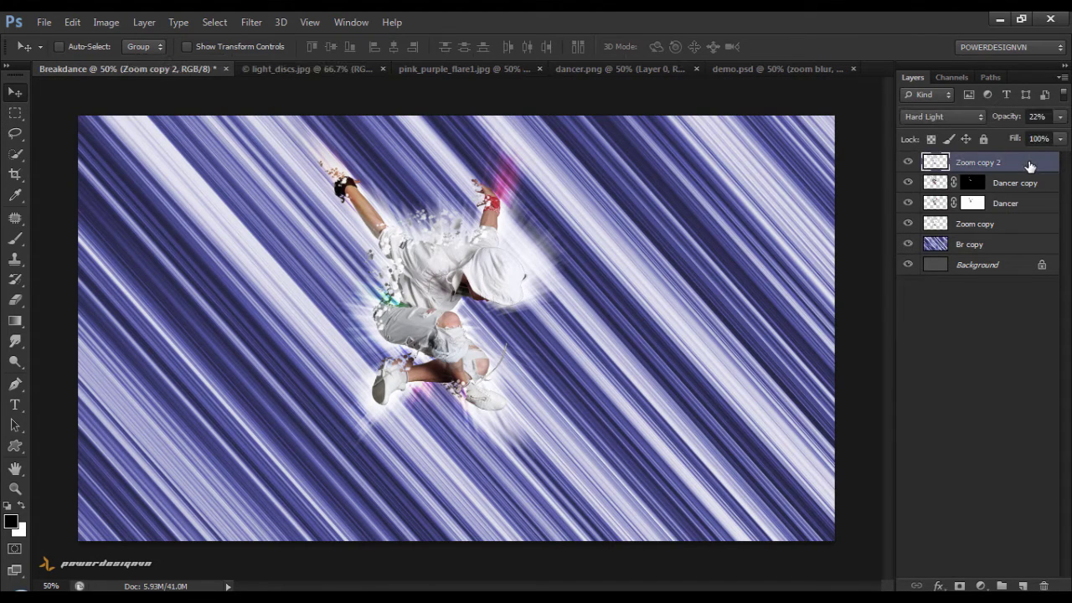
{"action": "key", "text": "ctrl+v"}
{"action": "double_click", "coordinate": [969, 165]}
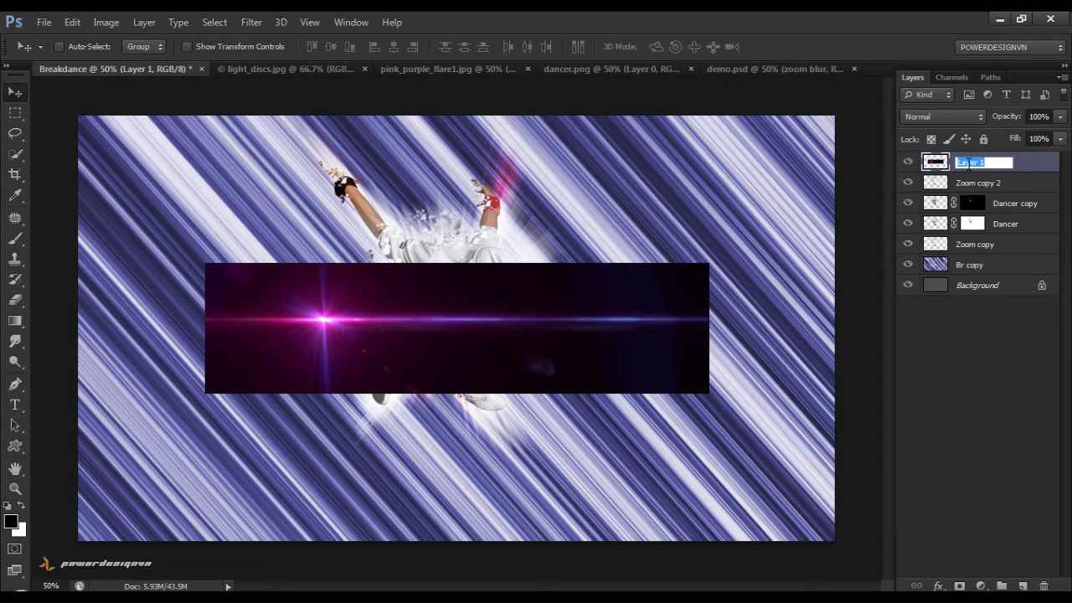
{"action": "type", "text": "Light Flare"}
{"action": "key", "text": "Return"}
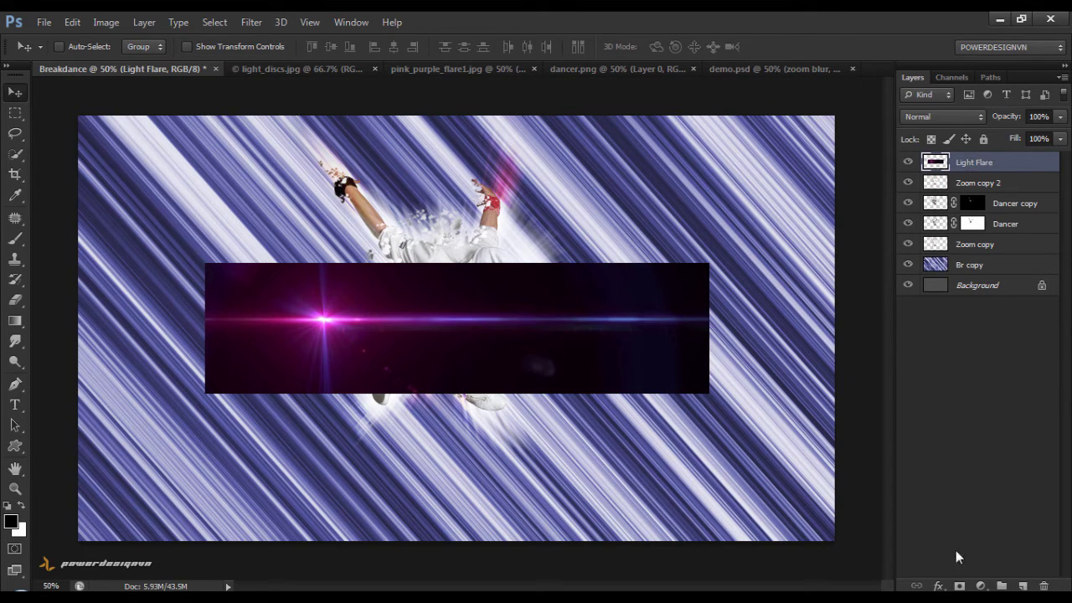
Step: Mask Light Flare and paint its hard edges black with a 150 px soft round brush at 0% hardness
{"action": "left_click", "coordinate": [959, 585]}
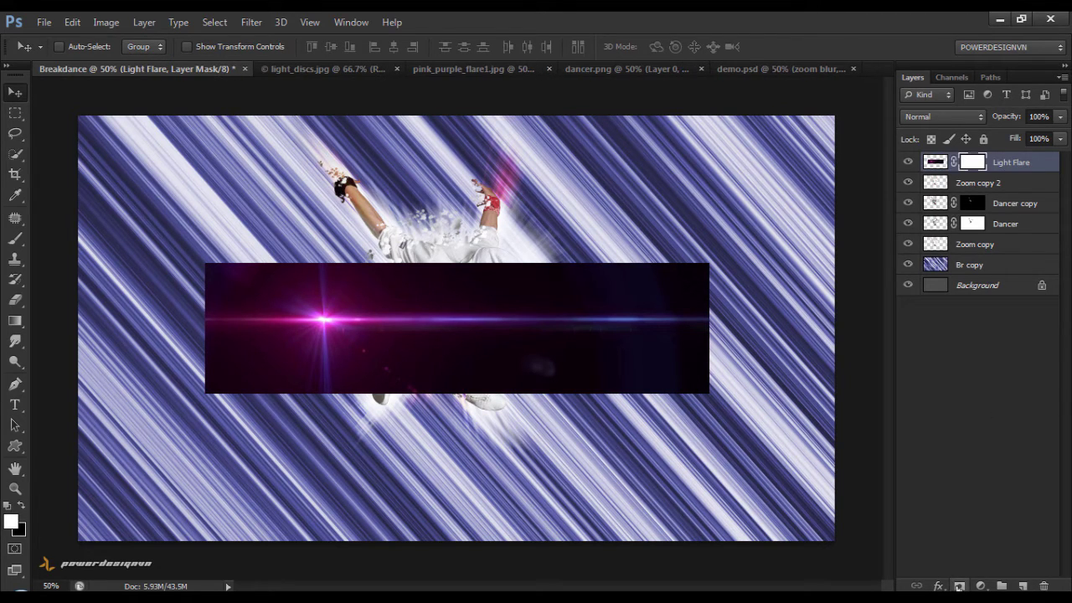
{"action": "left_click", "coordinate": [15, 239]}
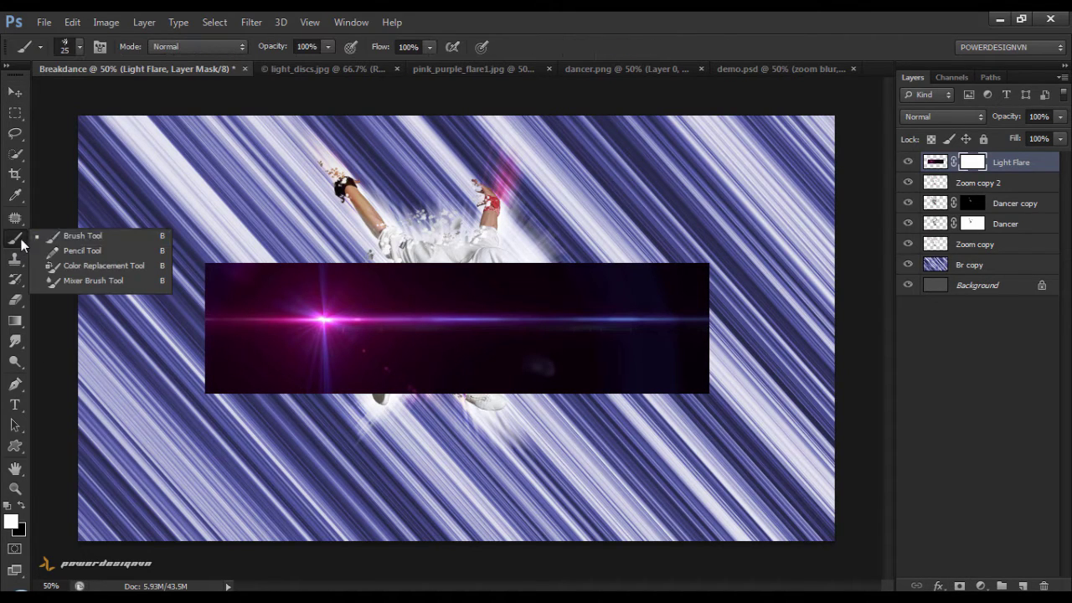
{"action": "left_click", "coordinate": [58, 239]}
{"action": "right_click", "coordinate": [213, 201]}
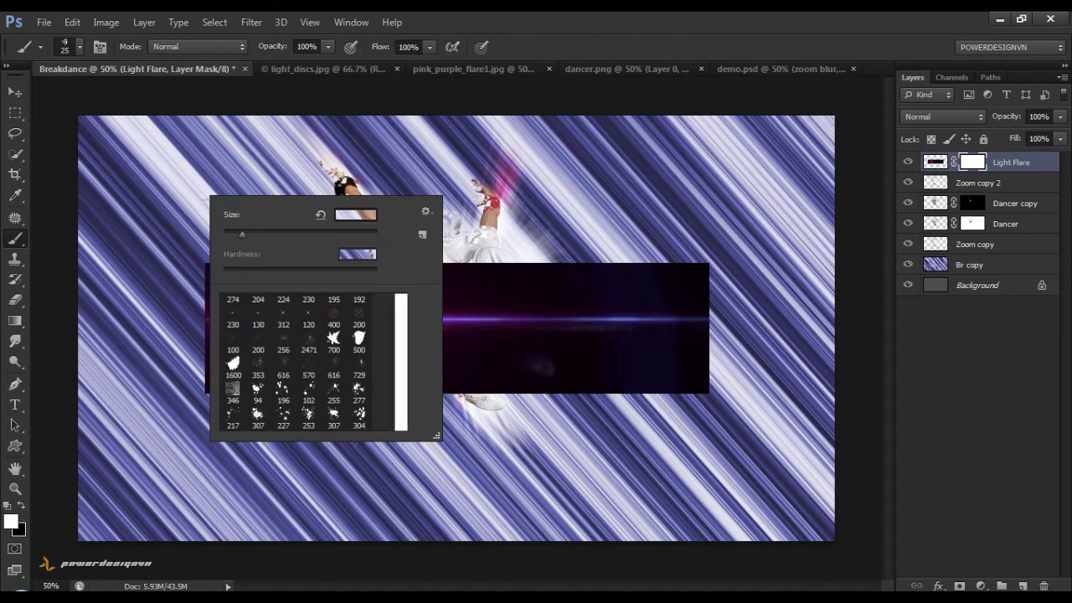
{"action": "left_click_drag", "start_coordinate": [402, 408], "coordinate": [400, 311]}
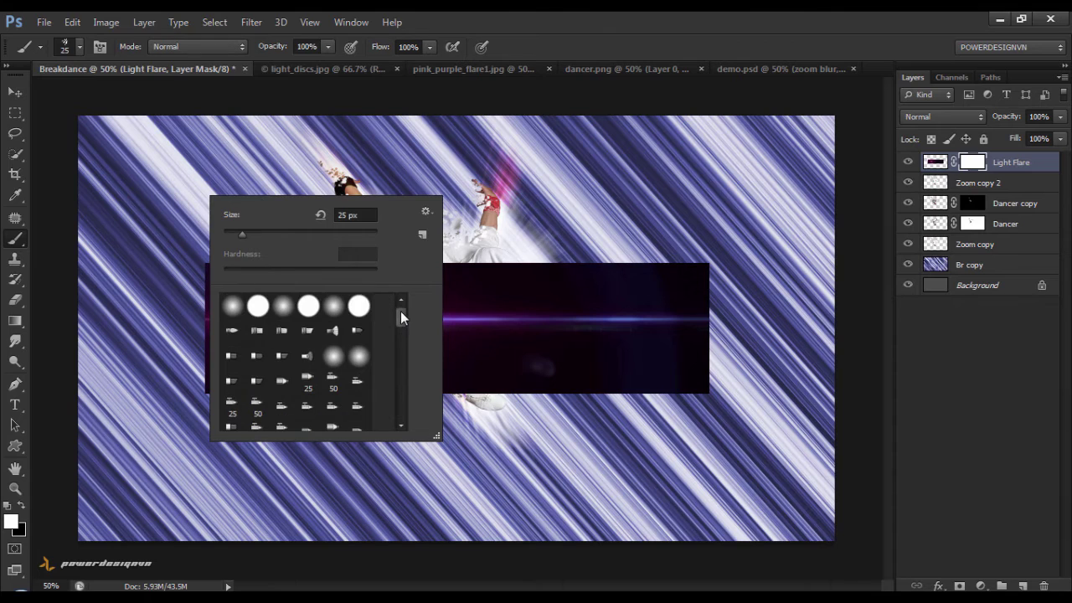
{"action": "left_click", "coordinate": [233, 306]}
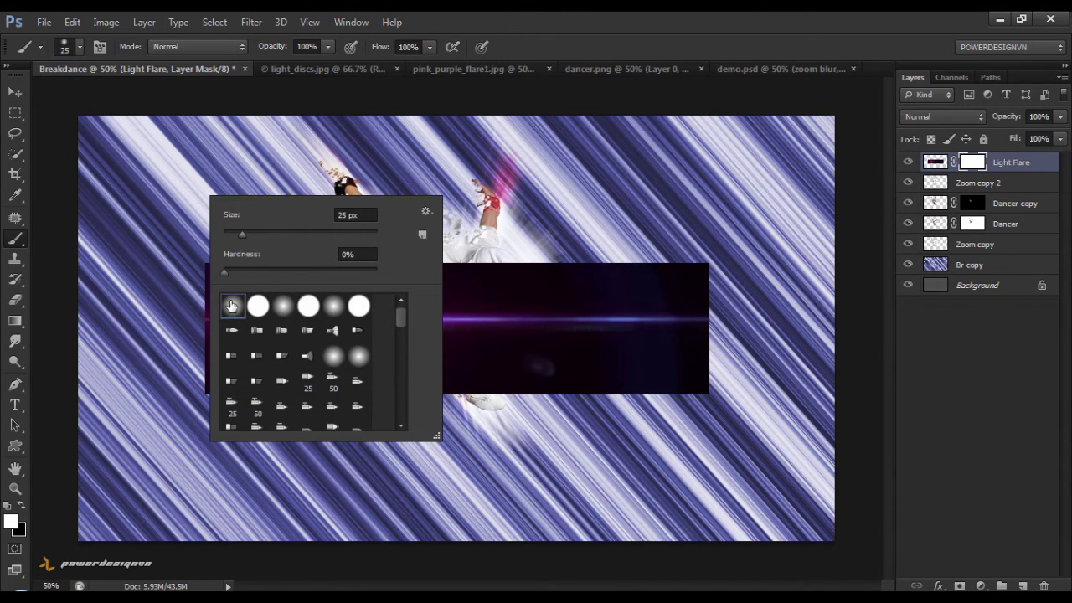
{"action": "key", "text": "Return"}
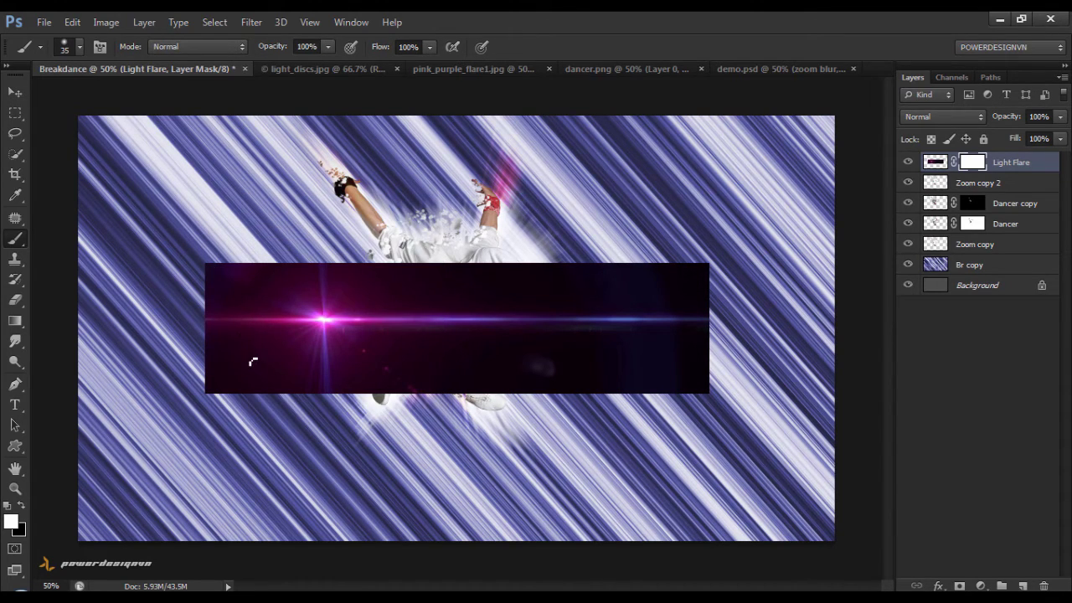
{"action": "key", "text": "bracketright"}
{"action": "key", "text": "bracketright"}
{"action": "key", "text": "bracketright"}
{"action": "key", "text": "bracketright"}
{"action": "key", "text": "bracketright"}
{"action": "left_click", "coordinate": [21, 507]}
{"action": "mouse_move", "coordinate": [174, 400]}
{"action": "left_mouse_down"}
{"action": "mouse_move", "coordinate": [688, 379]}
{"action": "mouse_move", "coordinate": [222, 268]}
{"action": "mouse_move", "coordinate": [318, 272]}
{"action": "mouse_move", "coordinate": [242, 385]}
{"action": "left_mouse_up"}
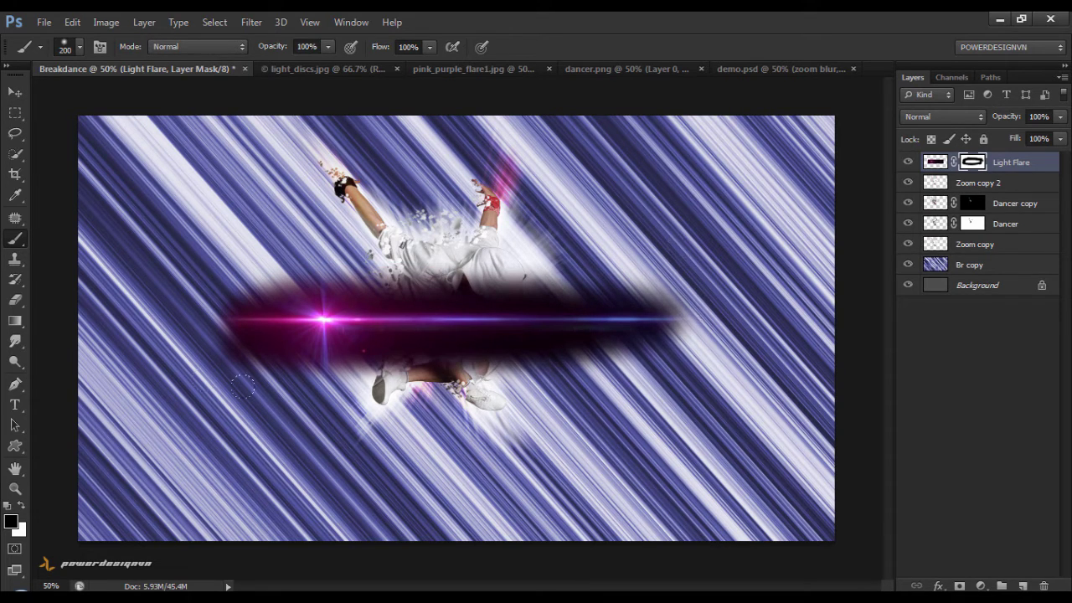
Step: Blend Light Flare in Screen mode and darken its mask's Levels midtone to 0.28
{"action": "left_click", "coordinate": [976, 118]}
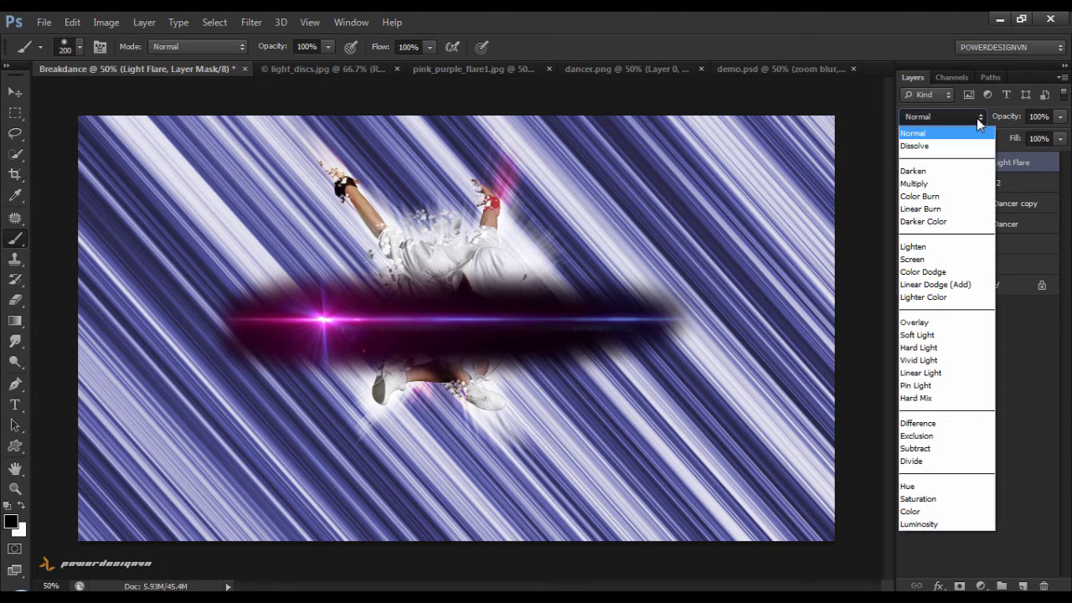
{"action": "left_click", "coordinate": [945, 260]}
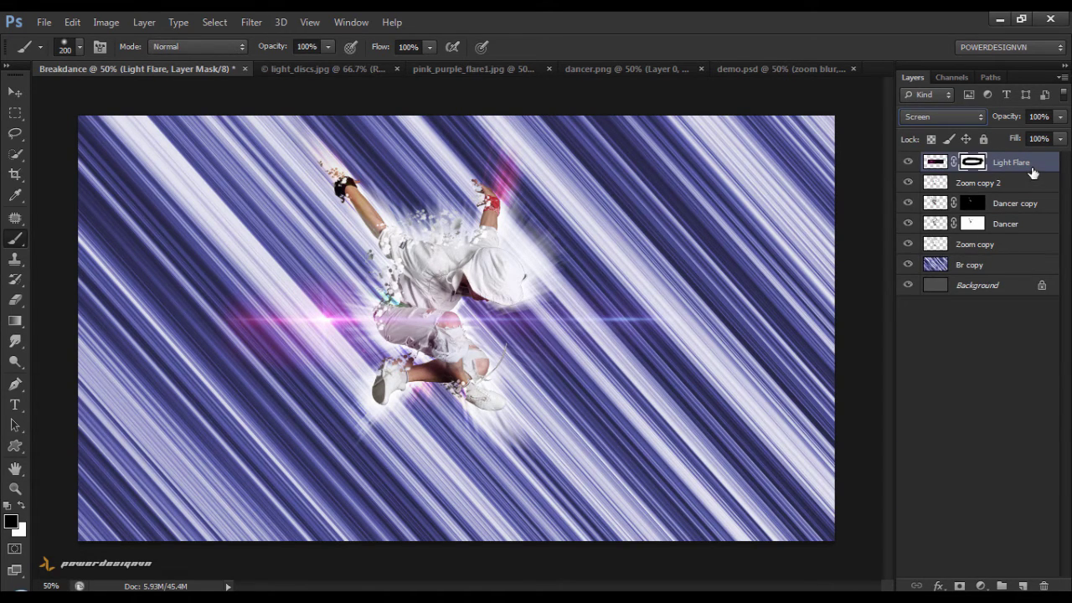
{"action": "key", "text": "ctrl+l"}
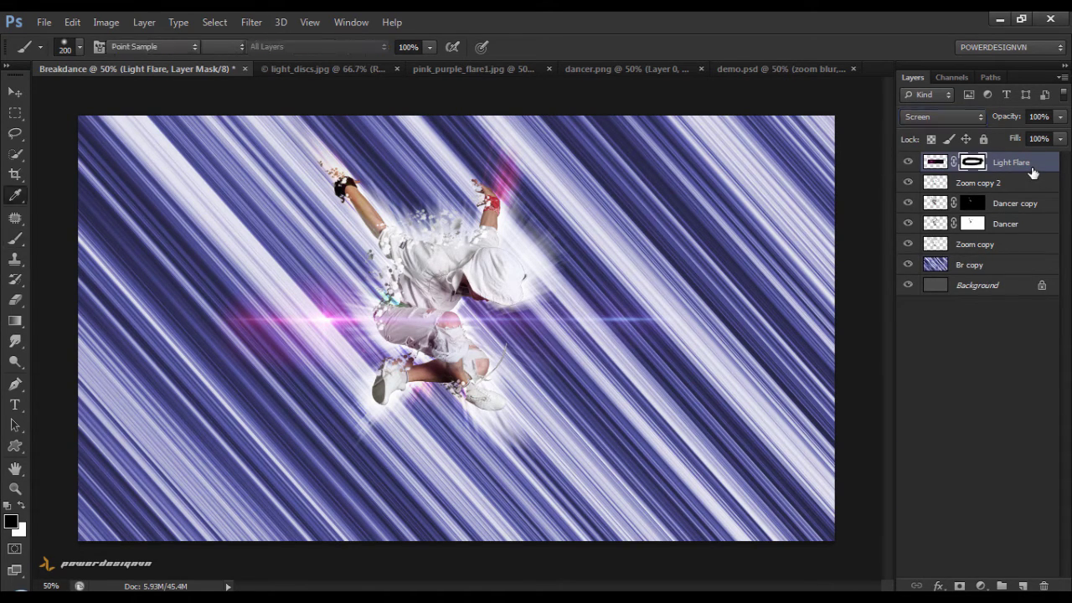
{"action": "mouse_move", "coordinate": [816, 261]}
{"action": "left_mouse_down"}
{"action": "mouse_move", "coordinate": [870, 260]}
{"action": "mouse_move", "coordinate": [754, 259]}
{"action": "mouse_move", "coordinate": [880, 259]}
{"action": "left_mouse_up"}
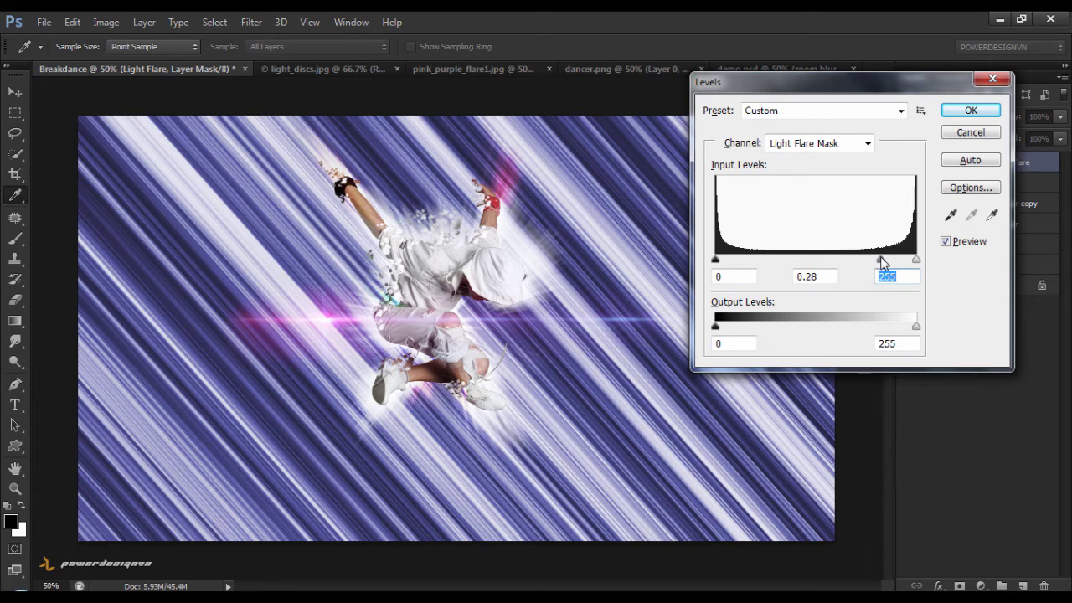
Step: Apply the Levels change, then rotate Light Flare to about -131.5° and scale it to 66.62%
{"action": "left_click", "coordinate": [970, 110]}
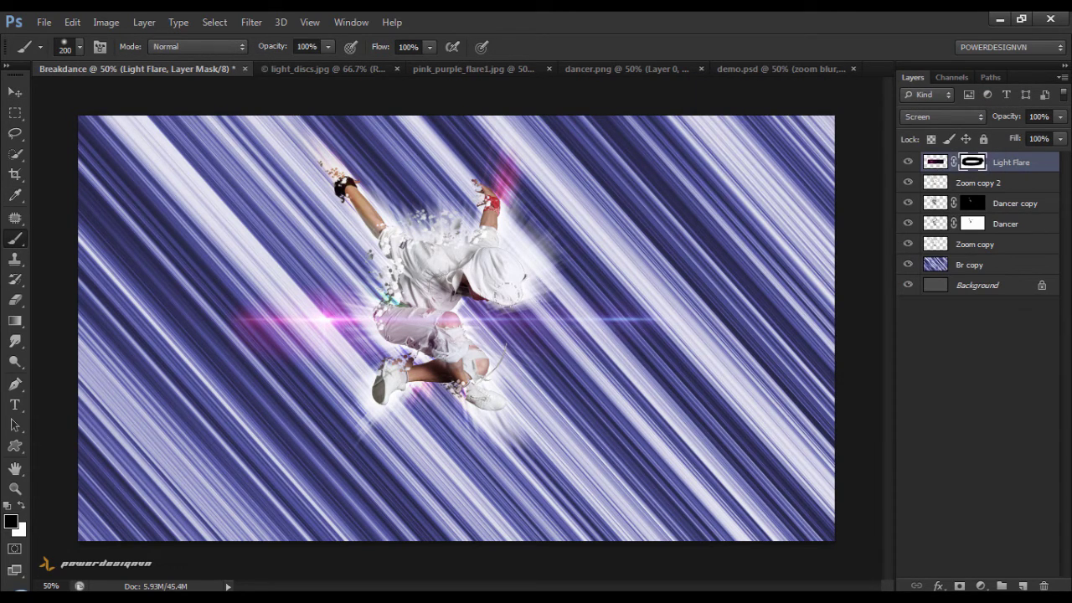
{"action": "key", "text": "ctrl+t"}
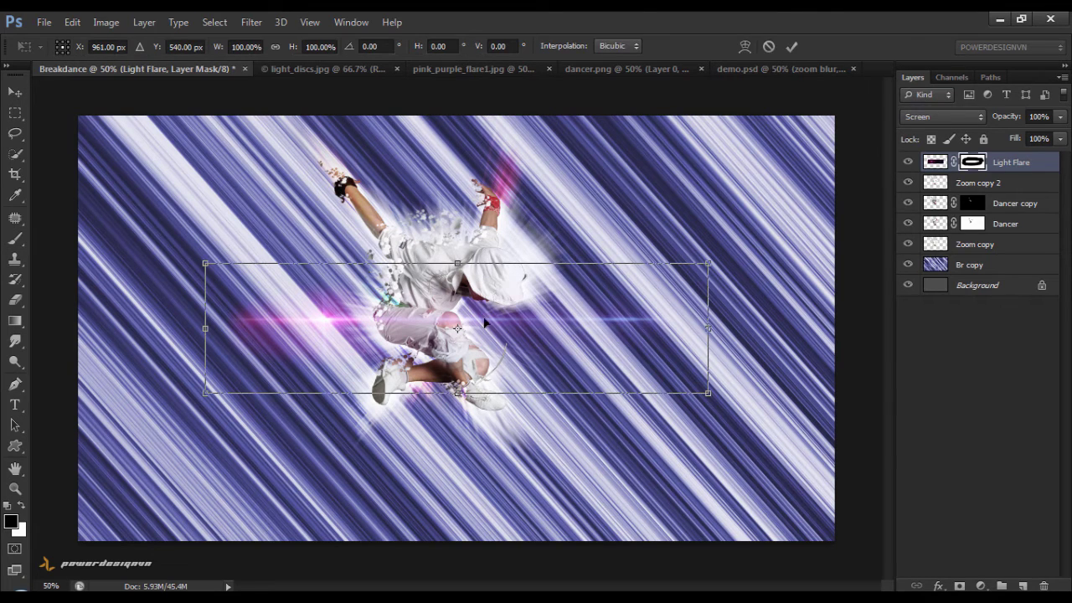
{"action": "mouse_move", "coordinate": [472, 214]}
{"action": "left_mouse_down"}
{"action": "mouse_move", "coordinate": [195, 387]}
{"action": "mouse_move", "coordinate": [203, 418]}
{"action": "left_mouse_up"}
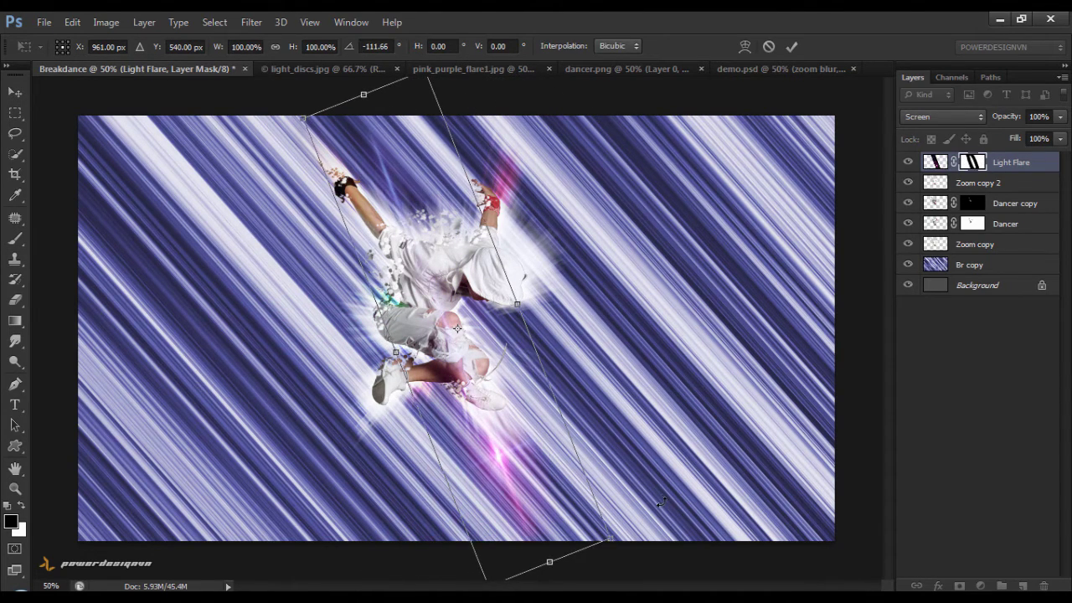
{"action": "mouse_move", "coordinate": [660, 502]}
{"action": "left_mouse_down"}
{"action": "mouse_move", "coordinate": [742, 433]}
{"action": "mouse_move", "coordinate": [735, 438]}
{"action": "left_mouse_up"}
{"action": "left_click_drag", "start_coordinate": [512, 391], "coordinate": [380, 326]}
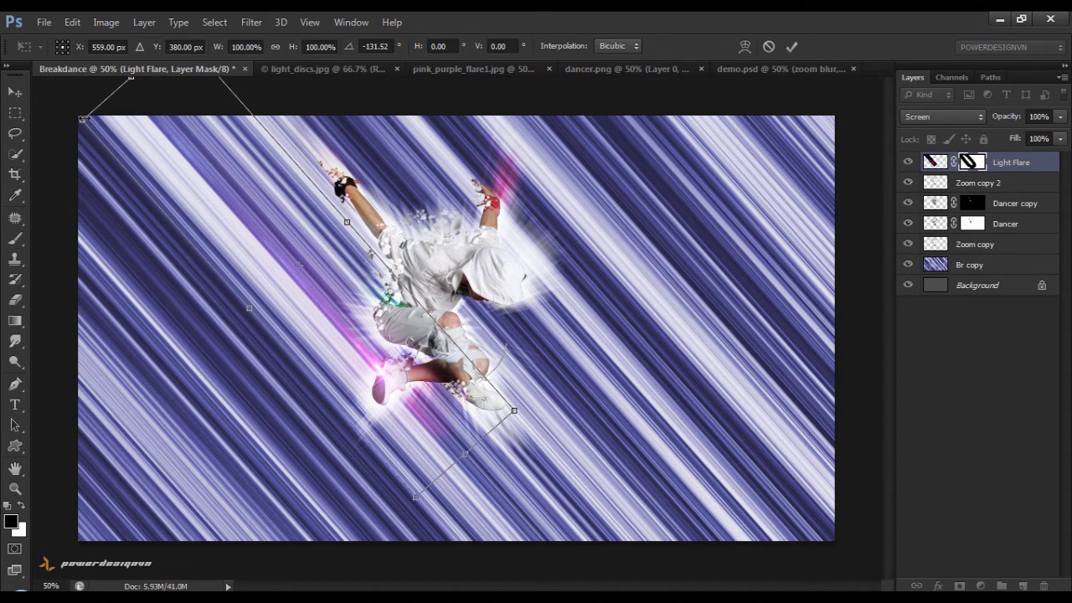
{"action": "left_click_drag", "start_coordinate": [95, 124], "coordinate": [156, 164]}
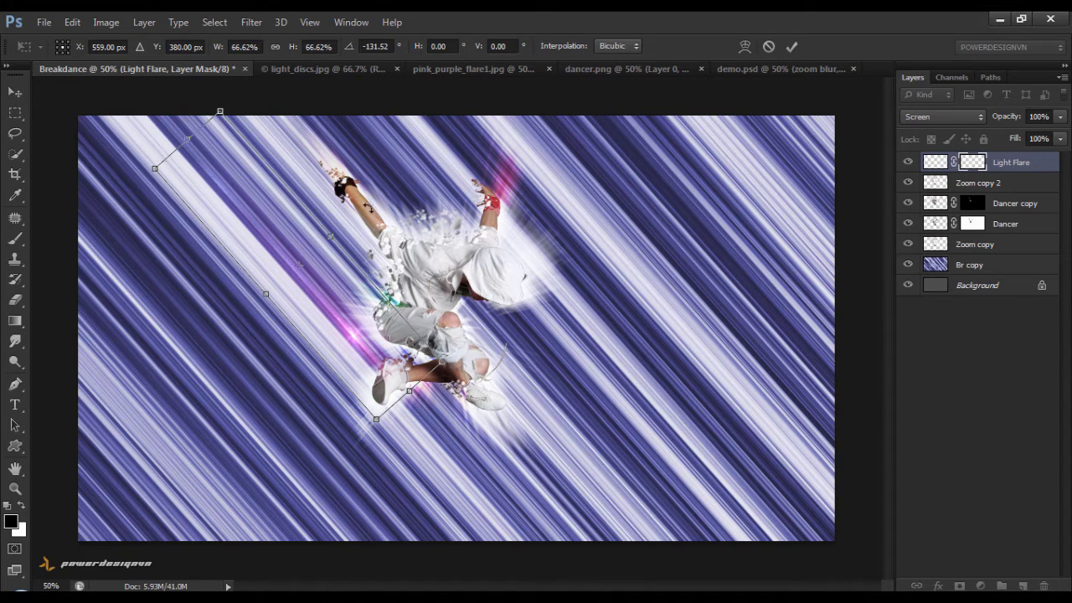
{"action": "left_click", "coordinate": [791, 47]}
Step: Move the Light Flare down to lie along the dancer's lower leg
{"action": "key", "text": "b"}
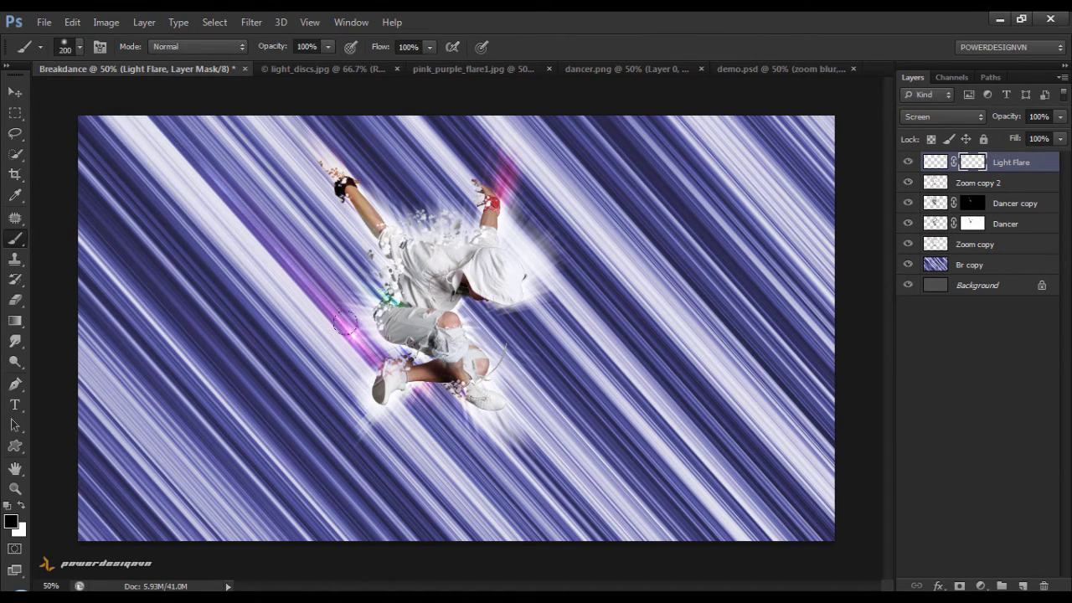
{"action": "key", "text": "v"}
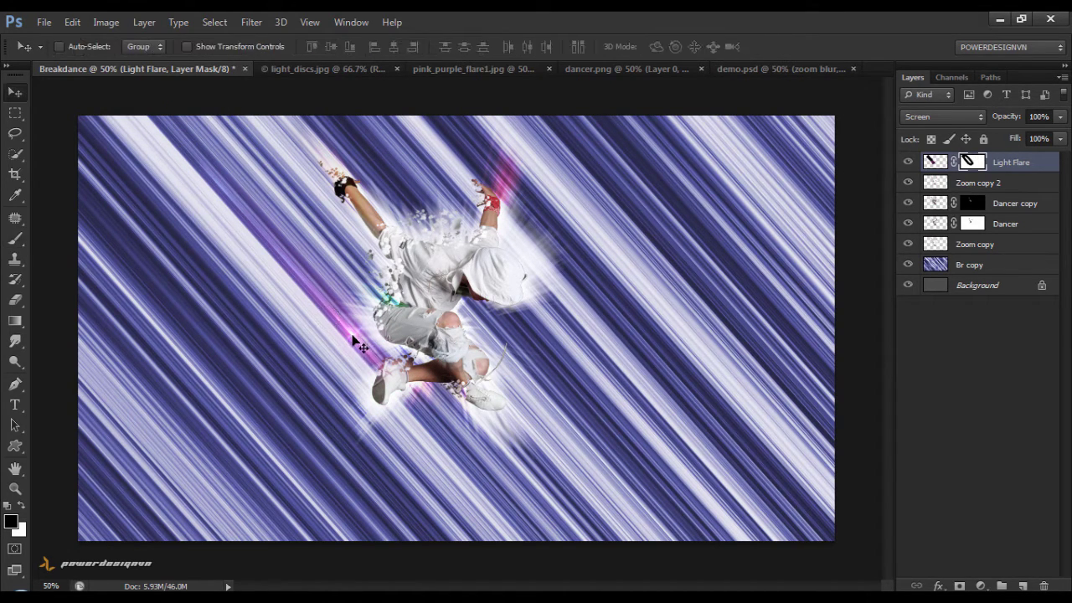
{"action": "mouse_move", "coordinate": [349, 338]}
{"action": "left_mouse_down"}
{"action": "mouse_move", "coordinate": [391, 394]}
{"action": "mouse_move", "coordinate": [508, 403]}
{"action": "left_mouse_up"}
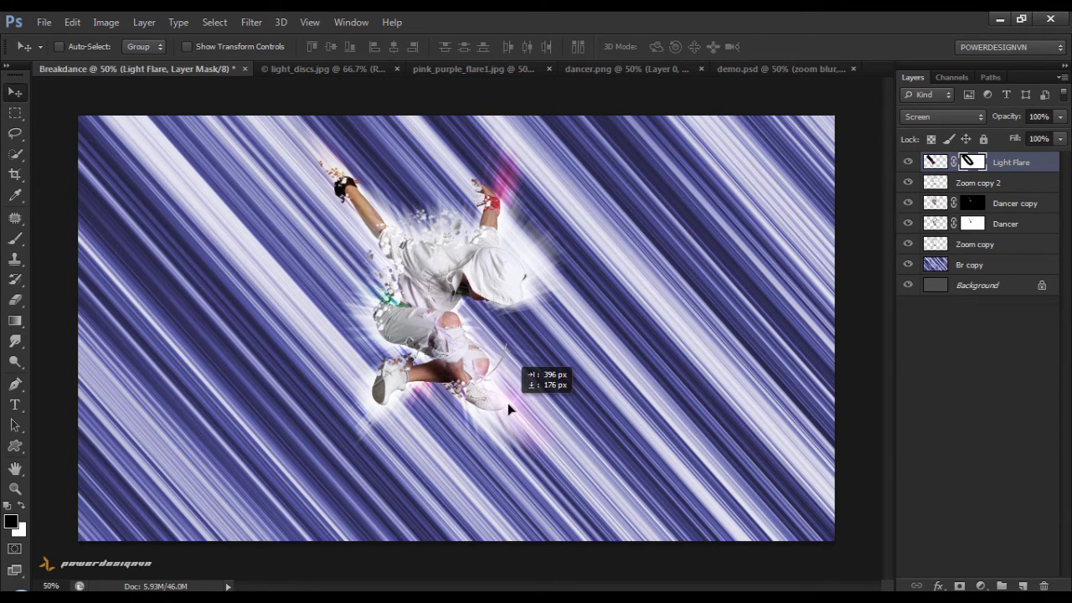
{"action": "mouse_move", "coordinate": [508, 403]}
{"action": "left_mouse_down"}
{"action": "mouse_move", "coordinate": [485, 411]}
{"action": "mouse_move", "coordinate": [390, 383]}
{"action": "mouse_move", "coordinate": [387, 406]}
{"action": "mouse_move", "coordinate": [387, 364]}
{"action": "left_mouse_up"}
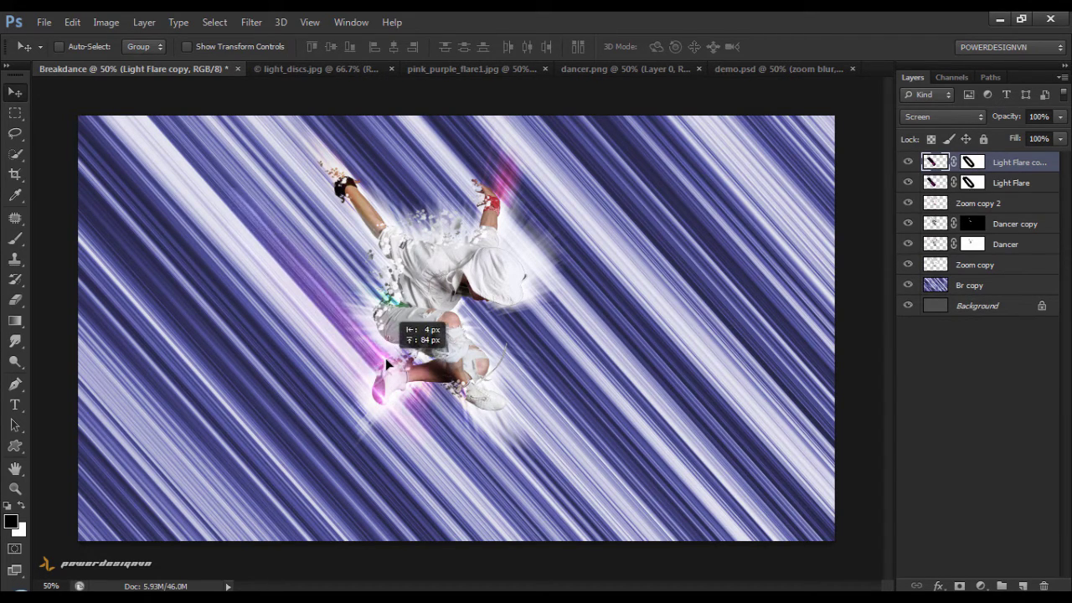
Step: Place duplicate flare copies on the dancer's raised hand and left hand
{"action": "mouse_move", "coordinate": [387, 365]}
{"action": "left_mouse_down"}
{"action": "mouse_move", "coordinate": [500, 409]}
{"action": "mouse_move", "coordinate": [469, 402]}
{"action": "mouse_move", "coordinate": [499, 204]}
{"action": "left_mouse_up"}
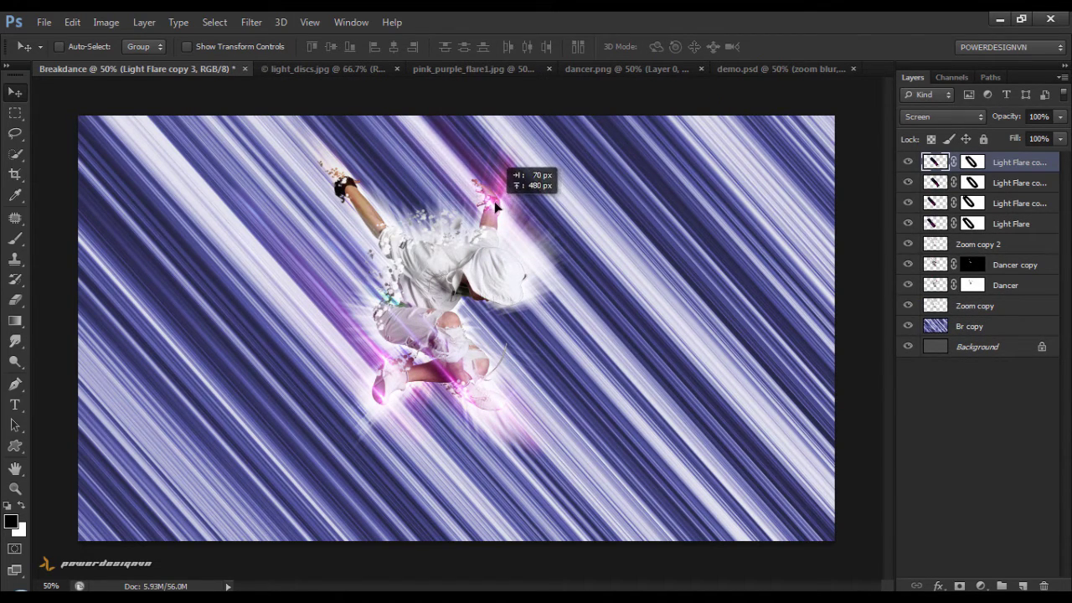
{"action": "left_click", "coordinate": [499, 204], "text": "alt"}
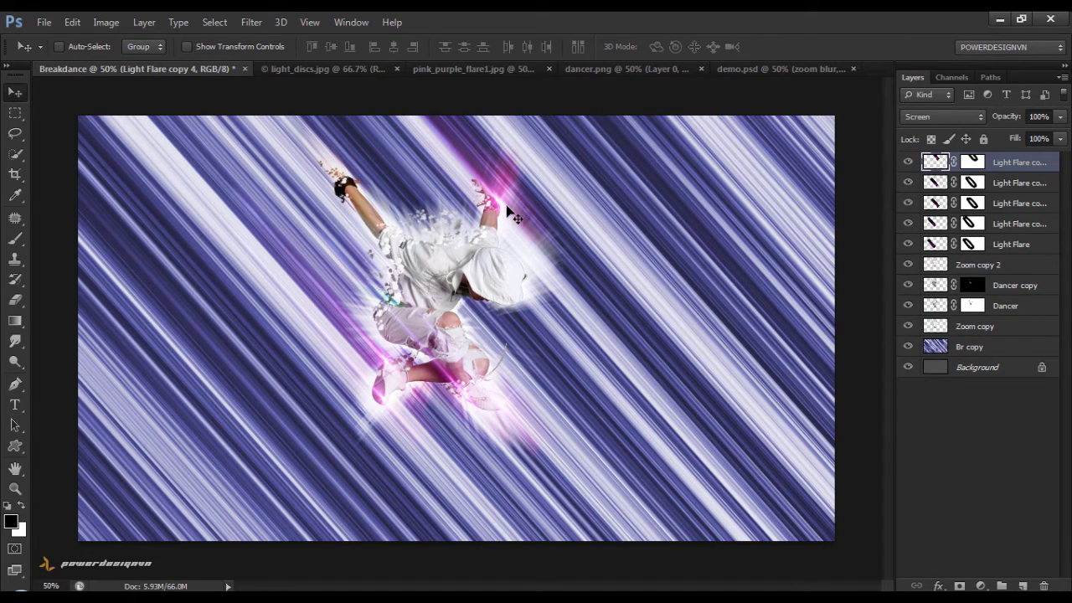
{"action": "mouse_move", "coordinate": [499, 204]}
{"action": "left_mouse_down"}
{"action": "mouse_move", "coordinate": [369, 209]}
{"action": "mouse_move", "coordinate": [359, 189]}
{"action": "left_mouse_up"}
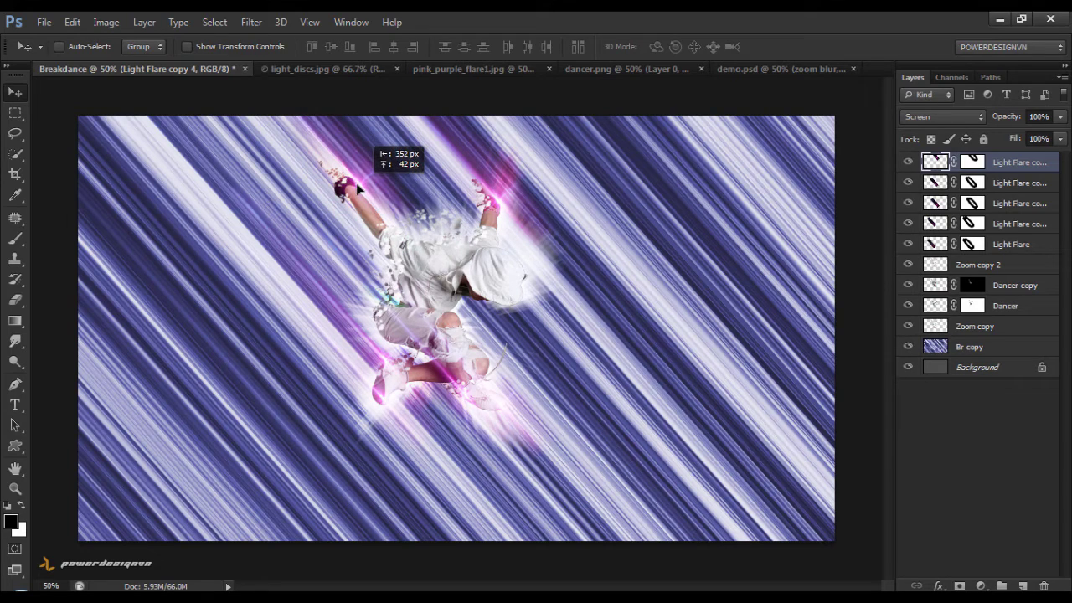
{"action": "left_click_drag", "start_coordinate": [358, 189], "coordinate": [353, 191]}
{"action": "left_click", "coordinate": [354, 191], "text": "alt"}
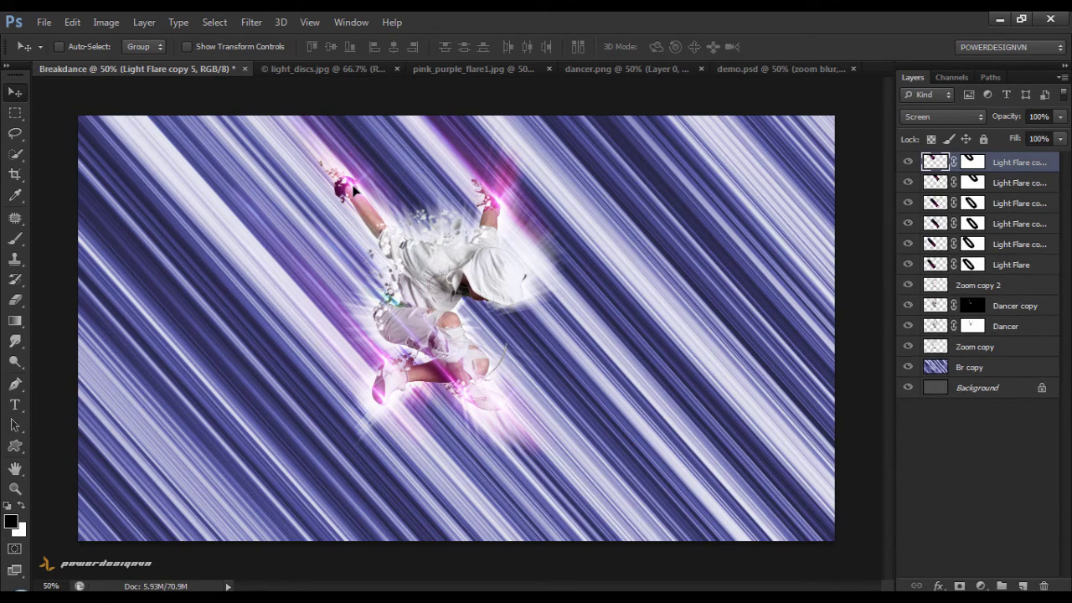
Step: Convert the Br copy streak layer into a smart object
{"action": "left_click", "coordinate": [982, 375]}
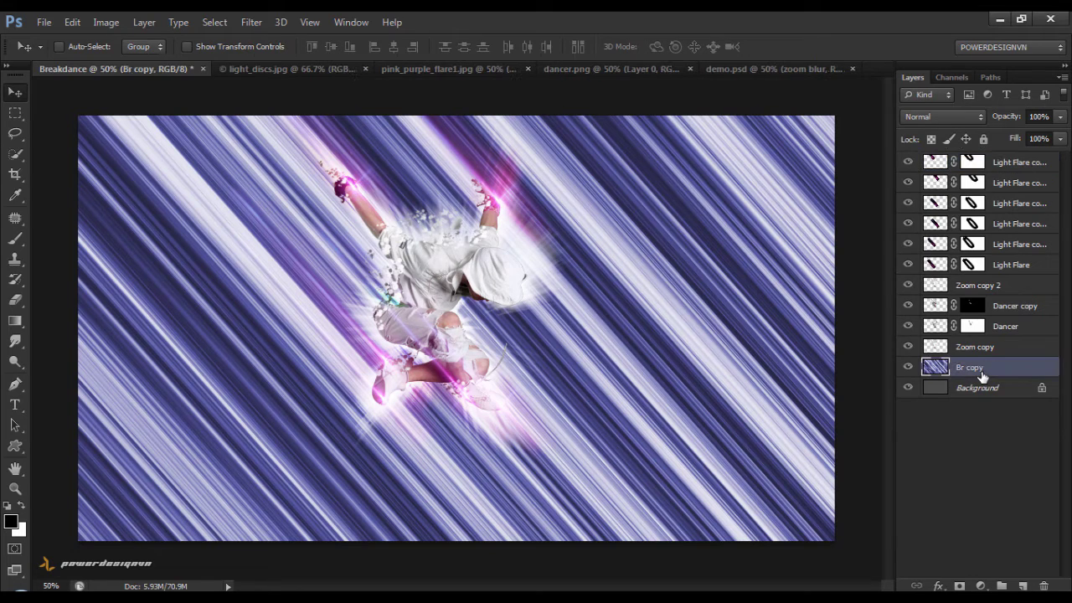
{"action": "right_click", "coordinate": [982, 375]}
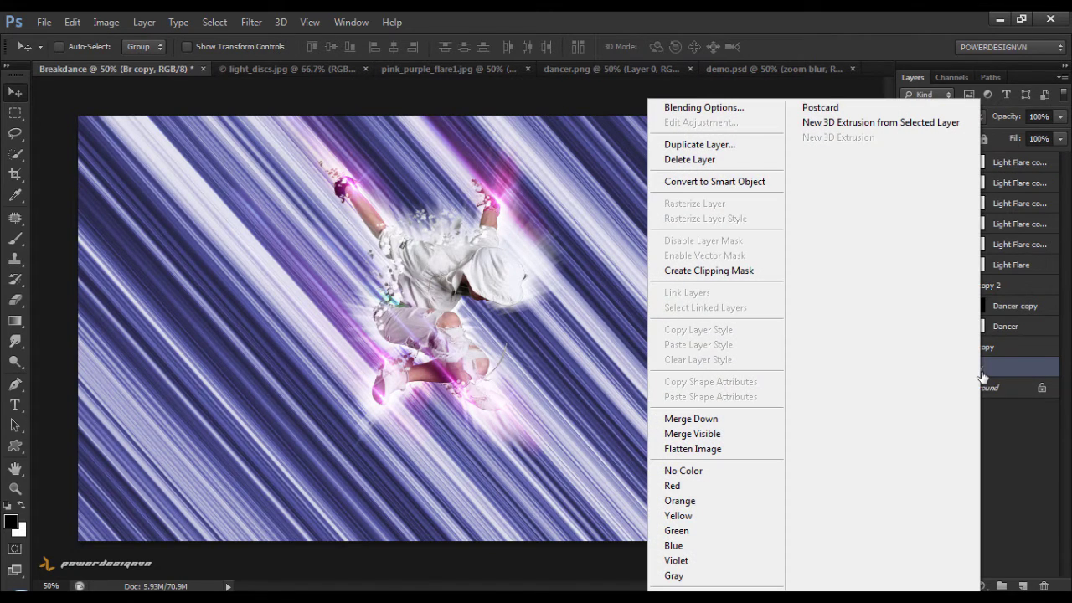
{"action": "left_click", "coordinate": [749, 181]}
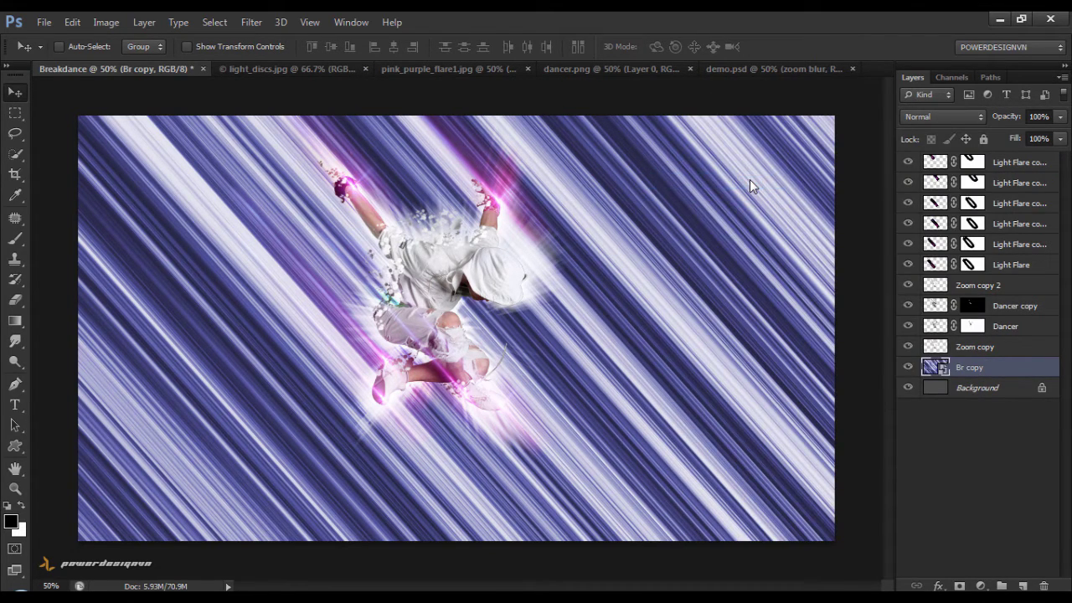
Step: Apply a 1.5 px Gaussian Blur smart filter to the Br copy streaks
{"action": "left_click", "coordinate": [251, 21]}
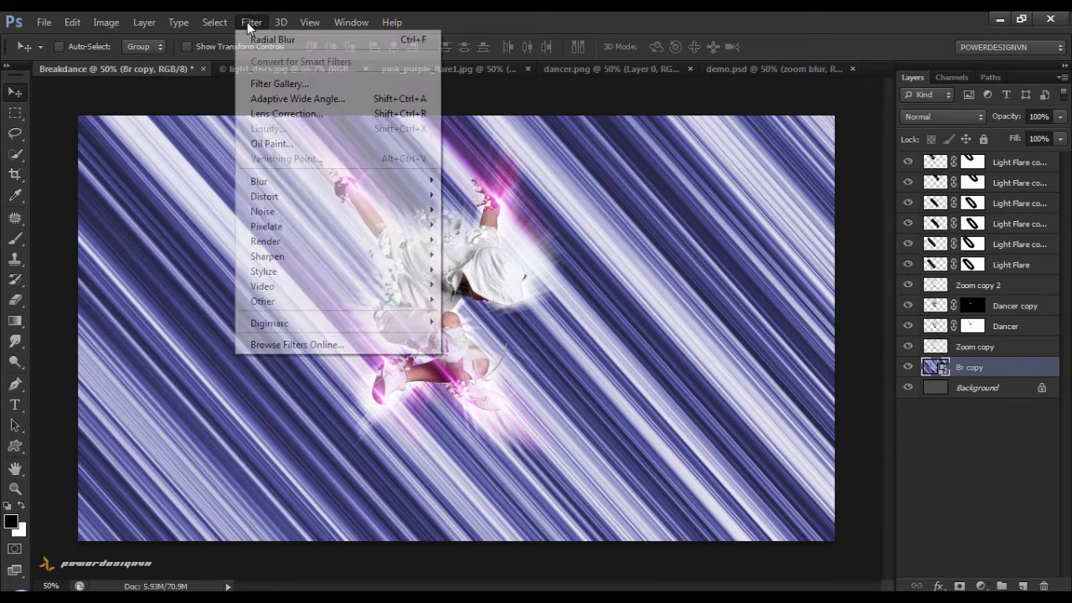
{"action": "mouse_move", "coordinate": [258, 181]}
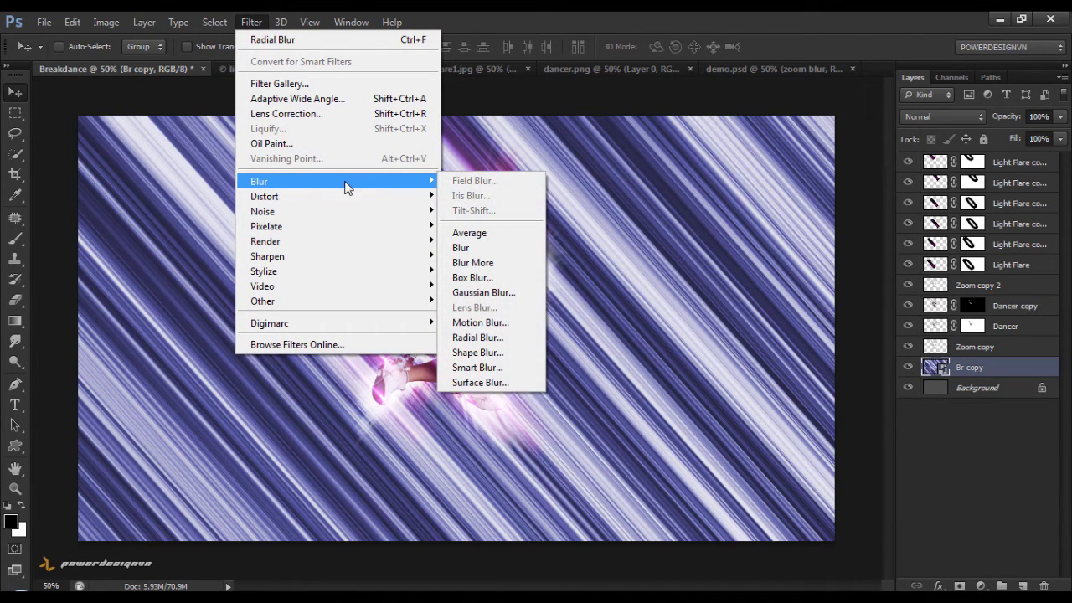
{"action": "left_click", "coordinate": [477, 293]}
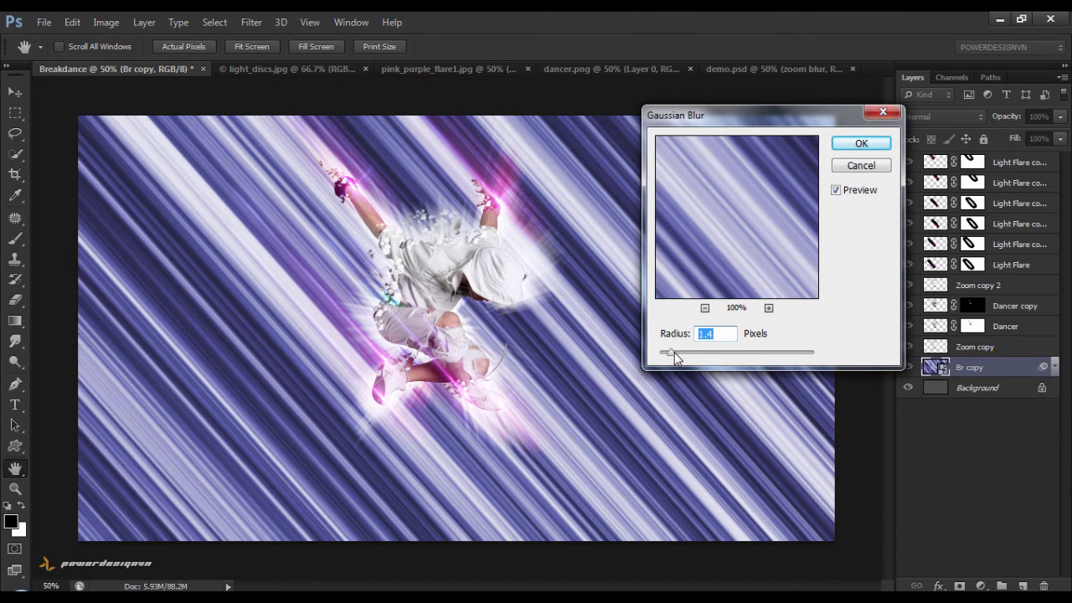
{"action": "mouse_move", "coordinate": [670, 353]}
{"action": "left_mouse_down"}
{"action": "mouse_move", "coordinate": [698, 356]}
{"action": "mouse_move", "coordinate": [672, 356]}
{"action": "left_mouse_up"}
{"action": "type", "text": "1"}
{"action": "type", "text": "5"}
{"action": "left_click", "coordinate": [870, 149]}
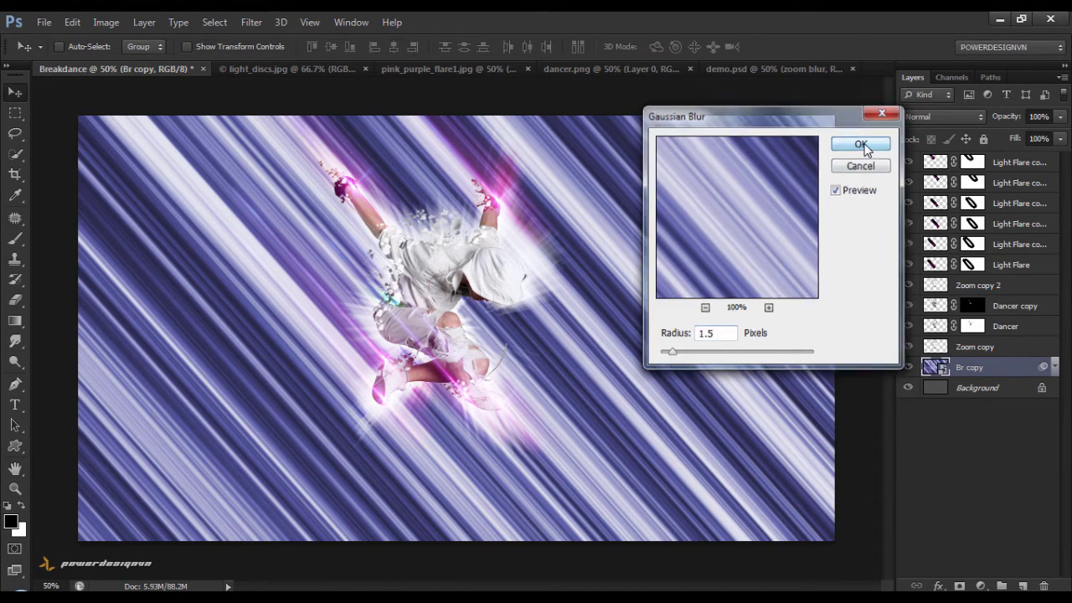
{"action": "left_click", "coordinate": [981, 586]}
Step: Add a Hue/Saturation adjustment colorizing the Br copy streaks at Hue 213, Saturation 37
{"action": "left_click", "coordinate": [973, 390]}
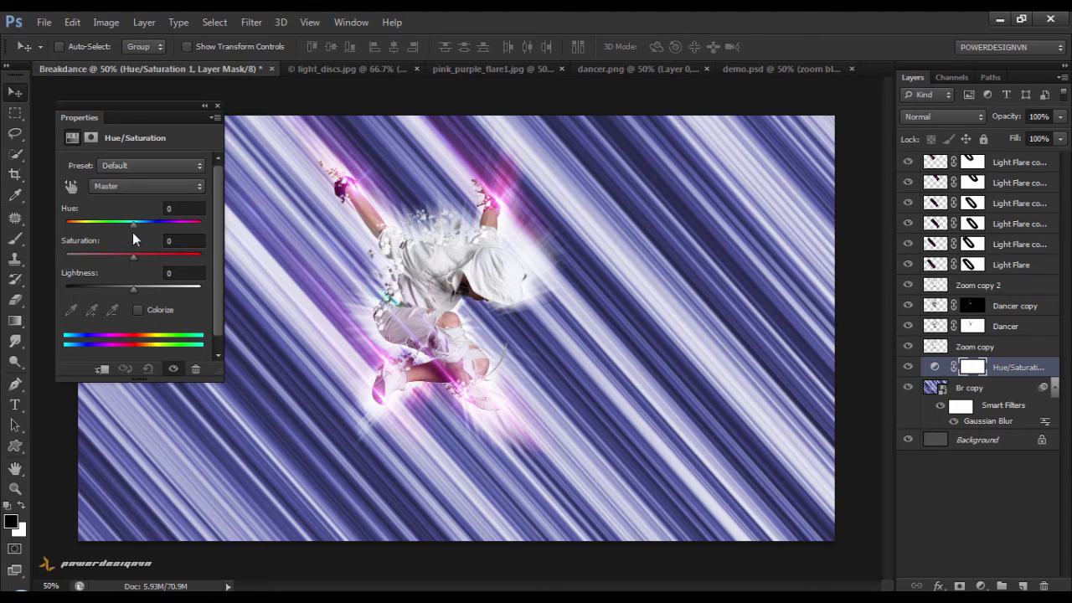
{"action": "mouse_move", "coordinate": [134, 222]}
{"action": "left_mouse_down"}
{"action": "mouse_move", "coordinate": [183, 225]}
{"action": "mouse_move", "coordinate": [150, 223]}
{"action": "left_mouse_up"}
{"action": "left_click", "coordinate": [137, 309]}
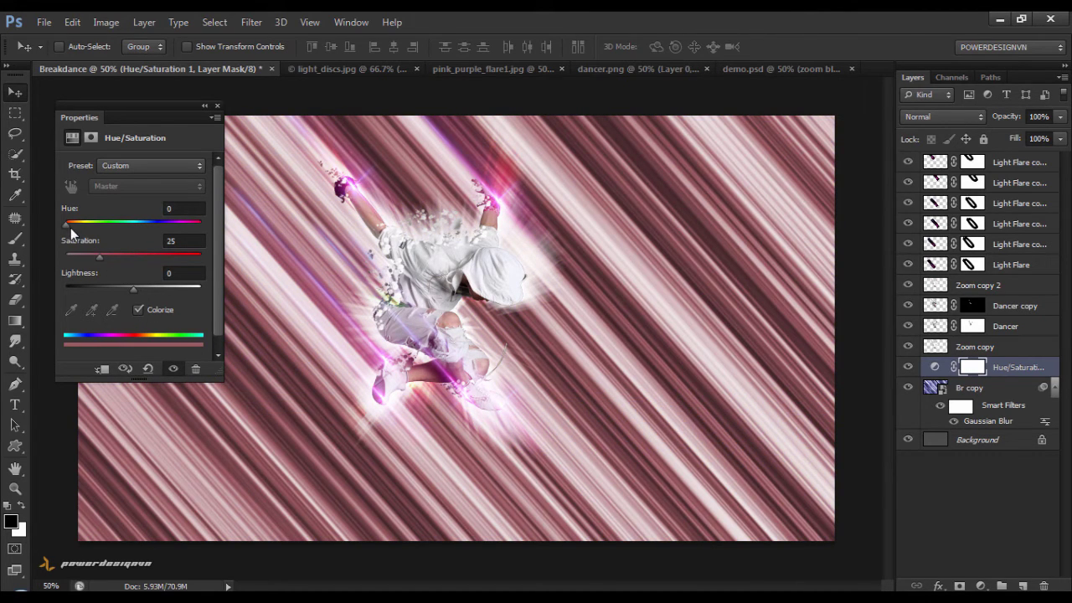
{"action": "left_click_drag", "start_coordinate": [78, 223], "coordinate": [138, 224]}
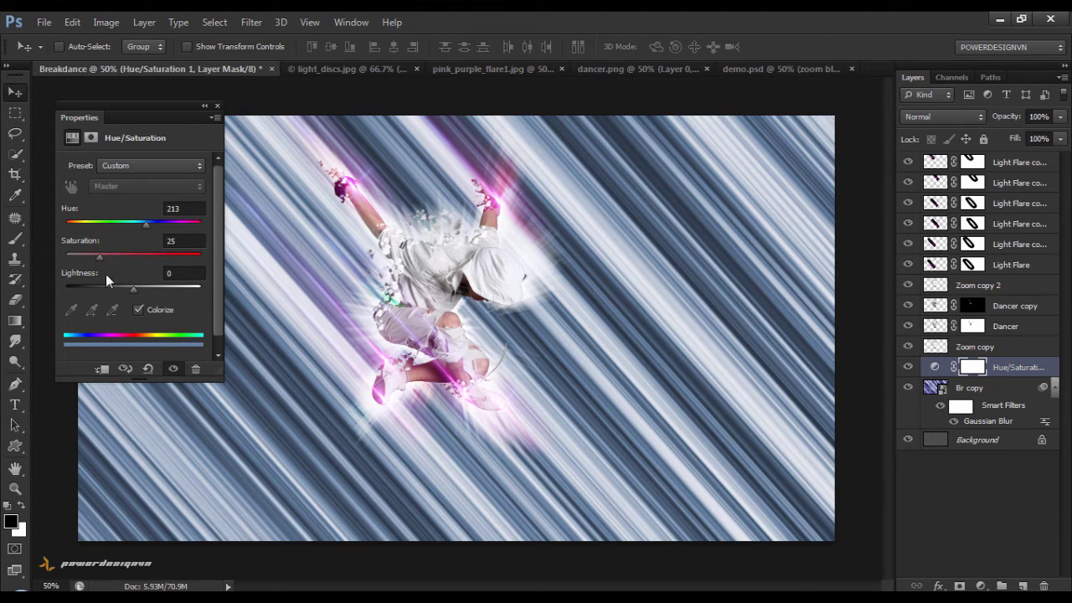
{"action": "left_click_drag", "start_coordinate": [102, 261], "coordinate": [112, 260]}
{"action": "left_click", "coordinate": [217, 107]}
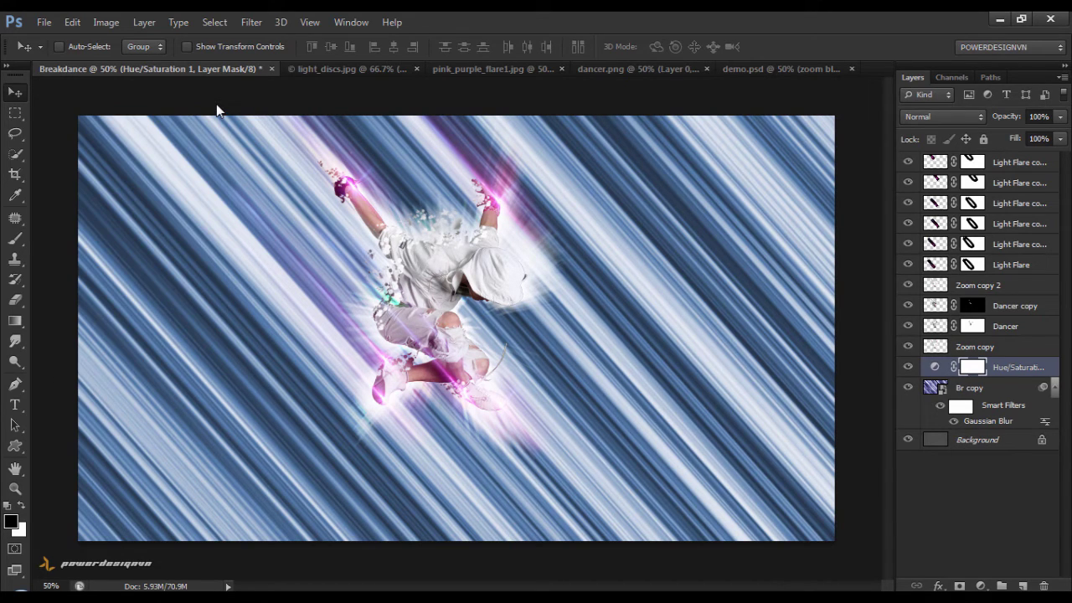
{"action": "left_click", "coordinate": [1009, 484]}
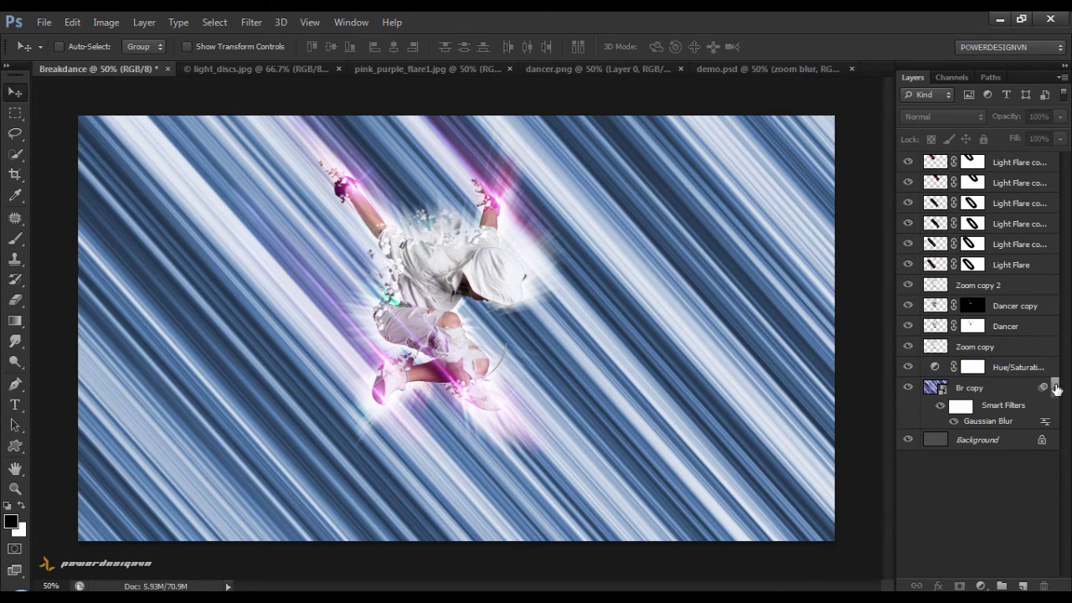
Step: Add a new empty layer above Br copy named Light
{"action": "left_click", "coordinate": [1054, 387]}
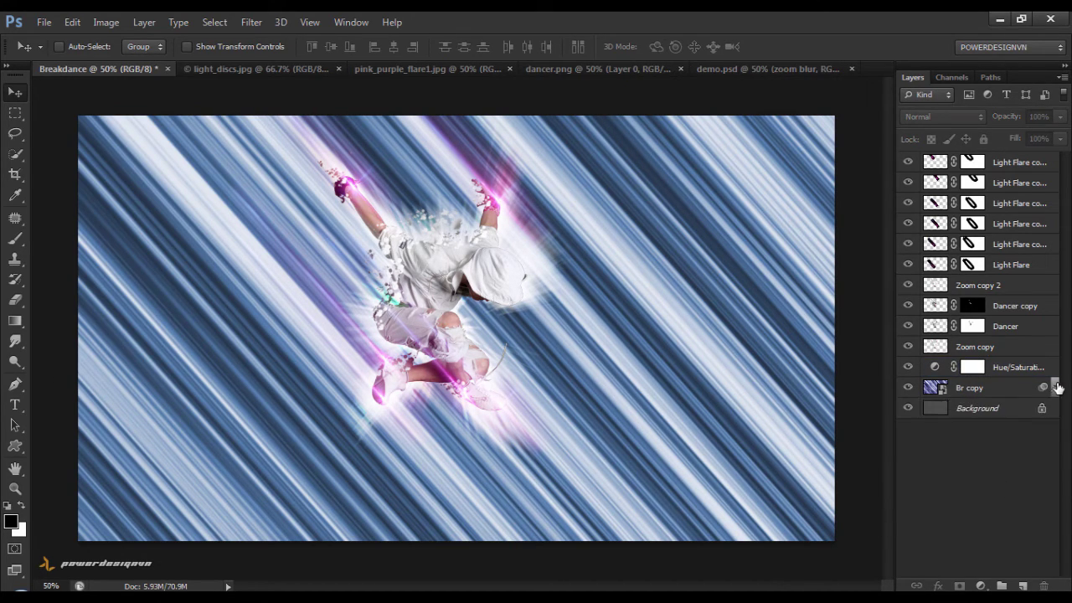
{"action": "left_click", "coordinate": [1013, 393]}
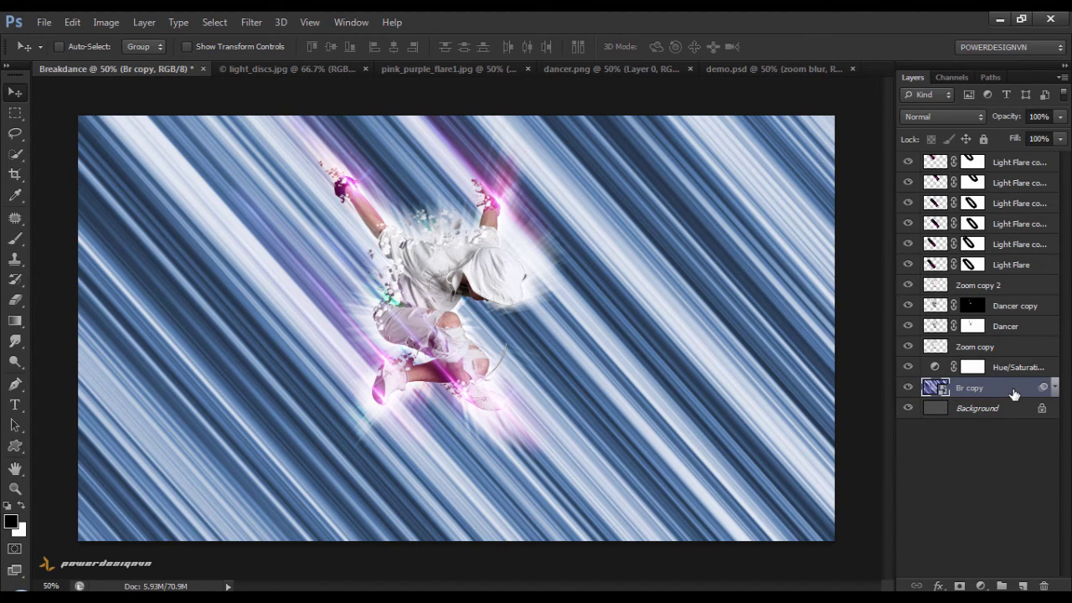
{"action": "left_click", "coordinate": [1023, 585]}
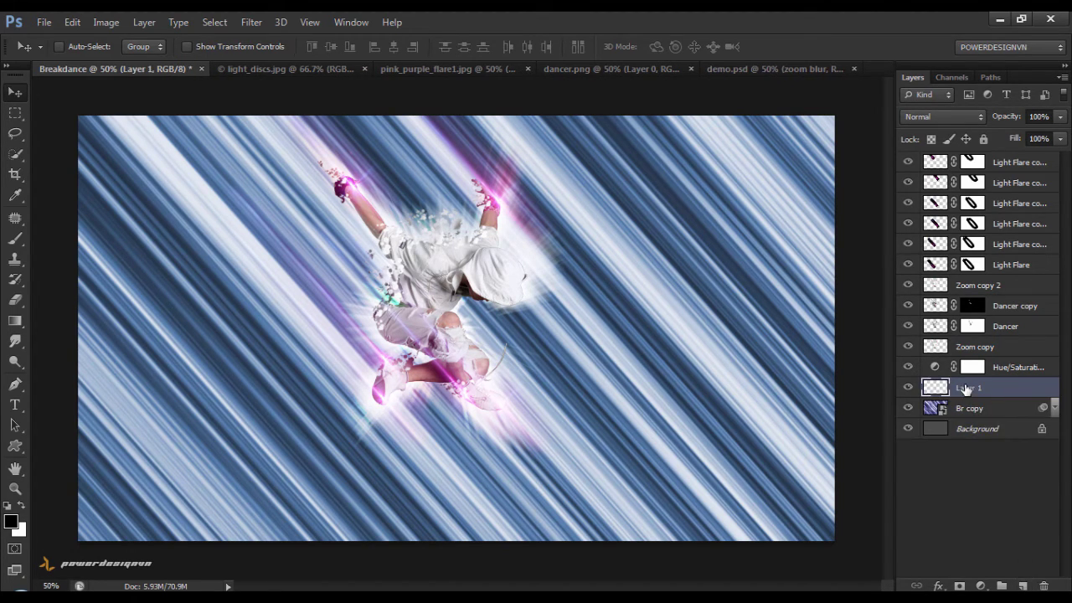
{"action": "double_click", "coordinate": [967, 387]}
{"action": "type", "text": "Light"}
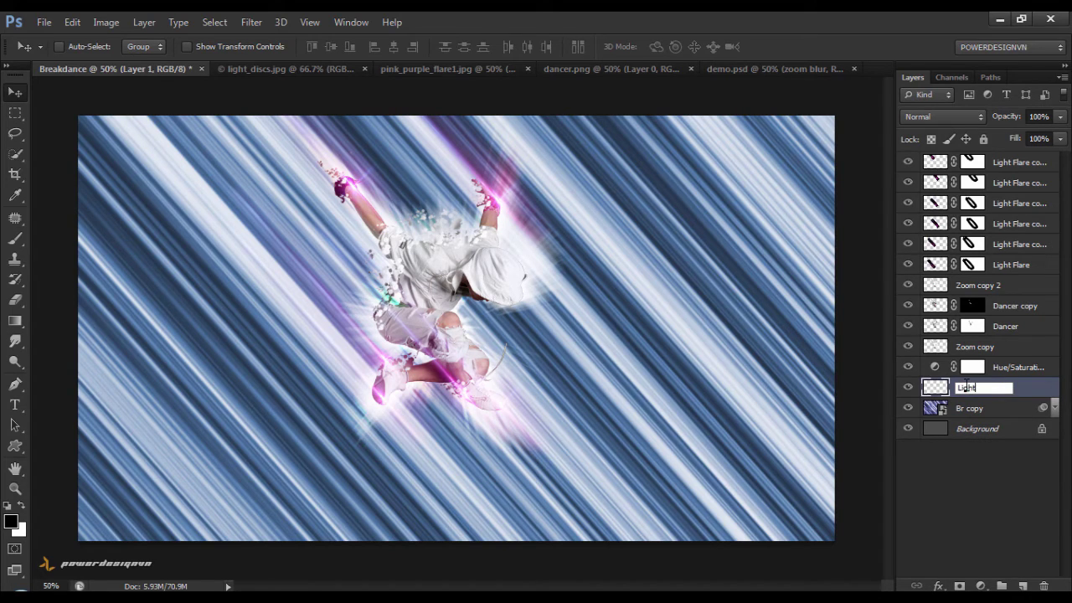
{"action": "key", "text": "Return"}
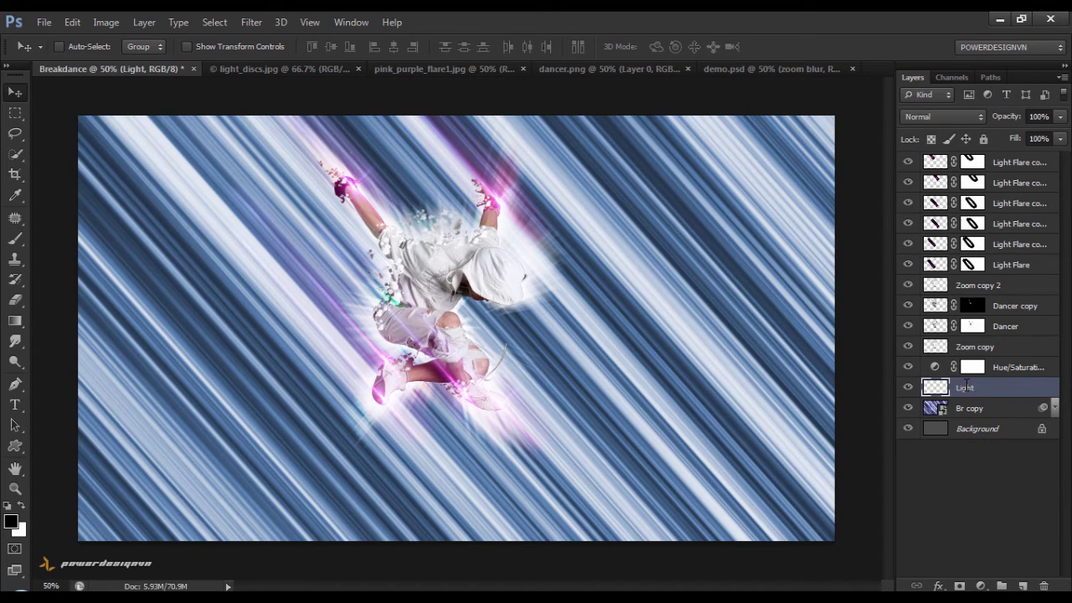
Step: Choose a white standard brush of about 636 px and set the Light layer to Overlay
{"action": "left_click", "coordinate": [15, 240]}
{"action": "right_click", "coordinate": [15, 238]}
{"action": "left_click", "coordinate": [69, 238]}
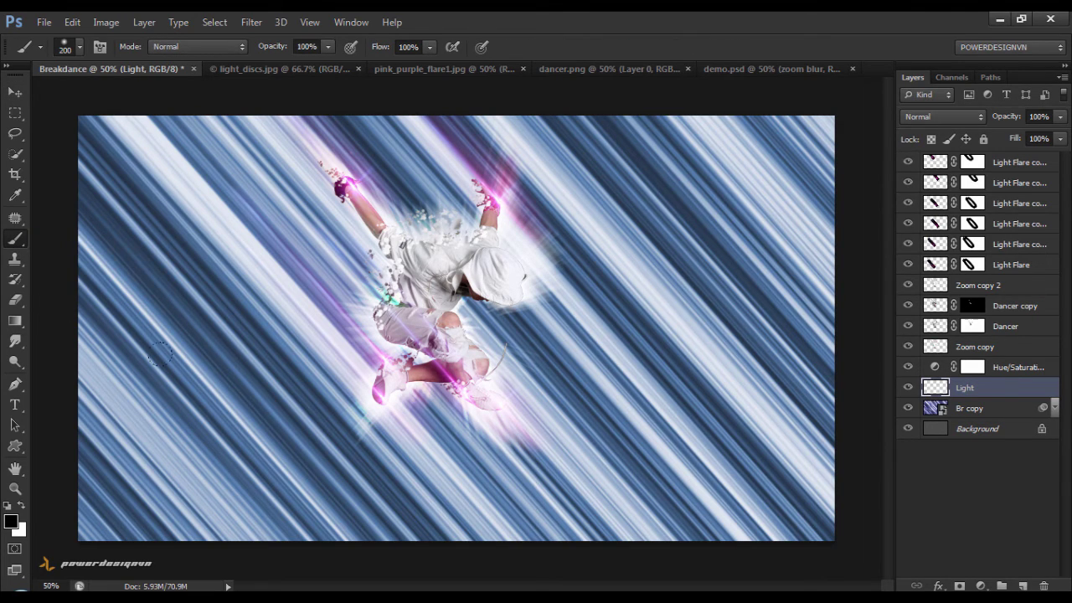
{"action": "left_click", "coordinate": [21, 506]}
{"action": "left_click_drag", "start_coordinate": [345, 336], "coordinate": [432, 318]}
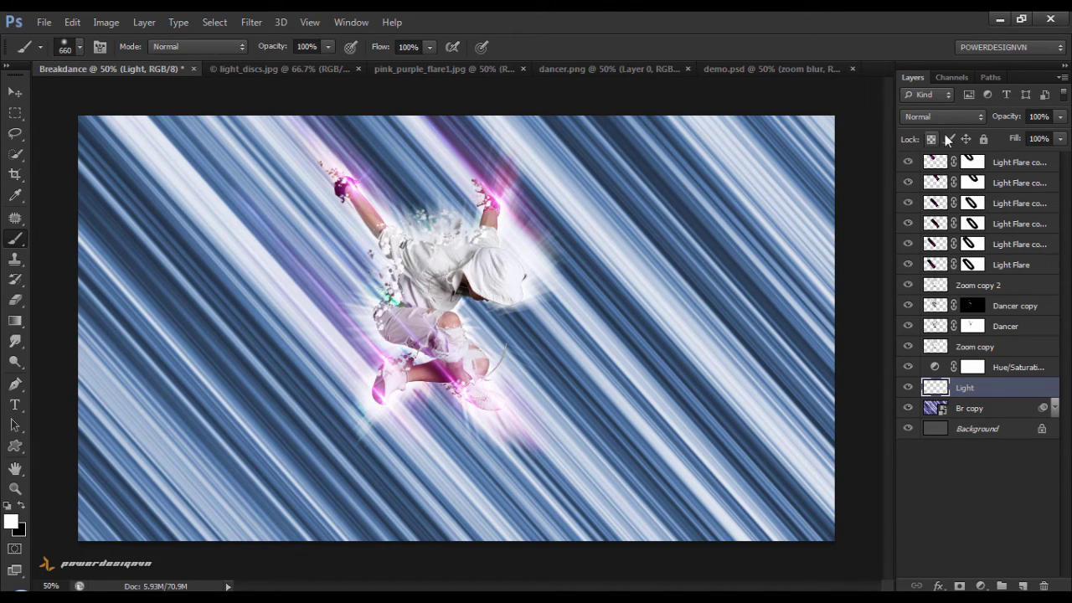
{"action": "left_click", "coordinate": [946, 115]}
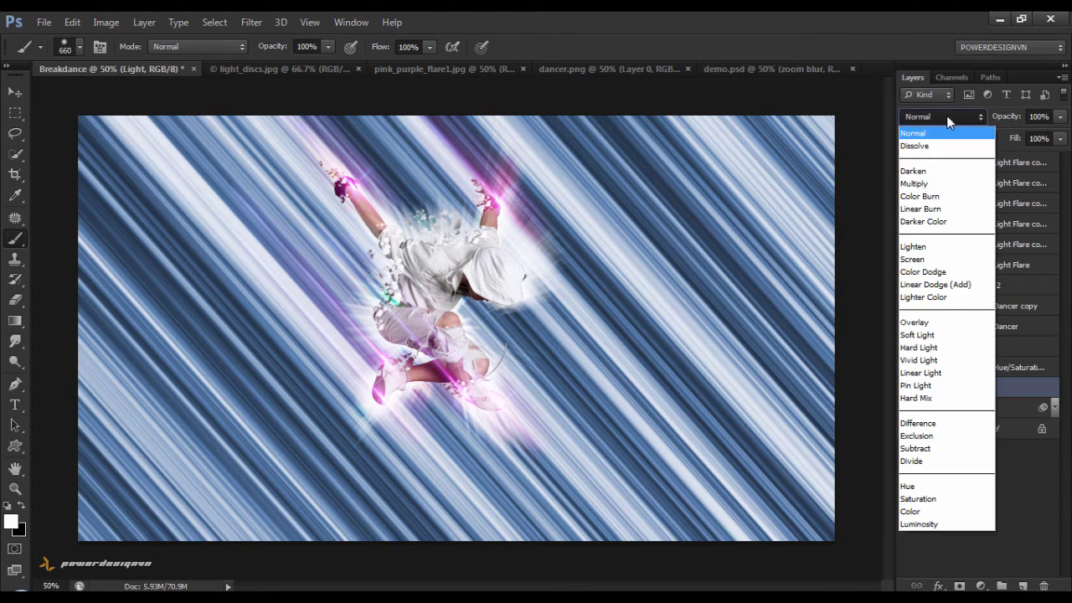
{"action": "left_click", "coordinate": [936, 322]}
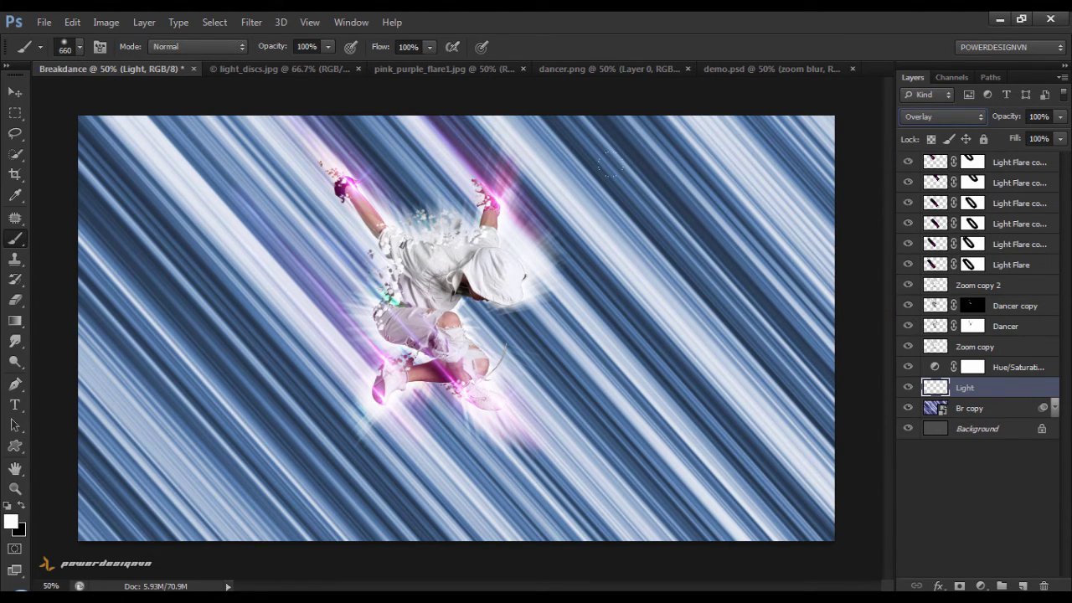
Step: Paint large white dabs brightening the streaks to the right and left of the dancer
{"action": "left_click_drag", "start_coordinate": [674, 251], "coordinate": [721, 251]}
{"action": "left_click", "coordinate": [707, 253]}
{"action": "left_click_drag", "start_coordinate": [260, 256], "coordinate": [198, 260]}
{"action": "left_click", "coordinate": [191, 255]}
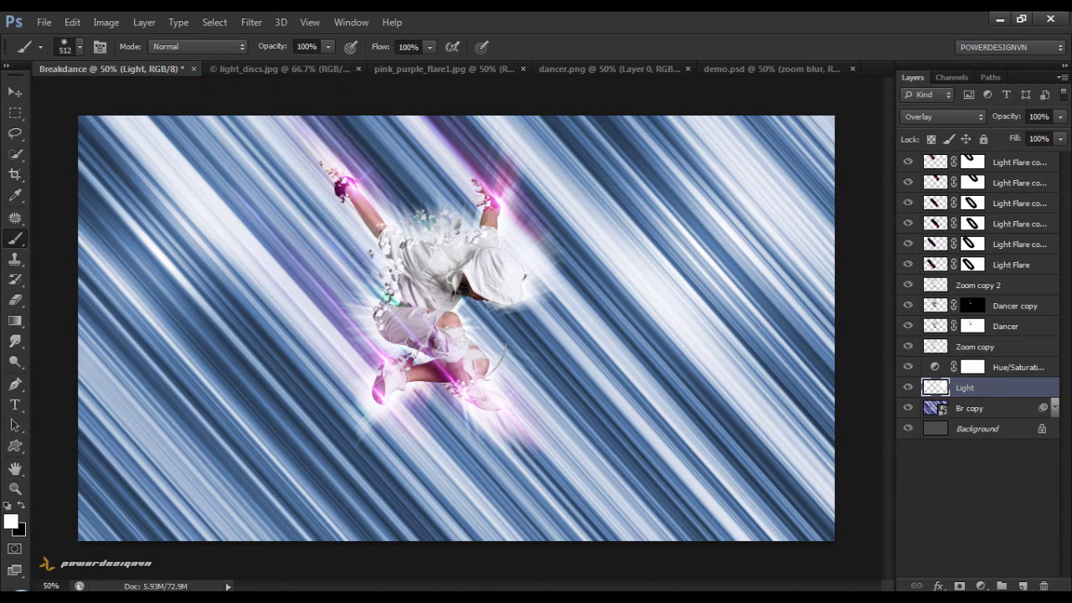
Step: Brighten around the dancer's raised left arm and the lower-right and lower-left corners
{"action": "left_click_drag", "start_coordinate": [509, 346], "coordinate": [585, 346]}
{"action": "left_click_drag", "start_coordinate": [519, 278], "coordinate": [470, 293]}
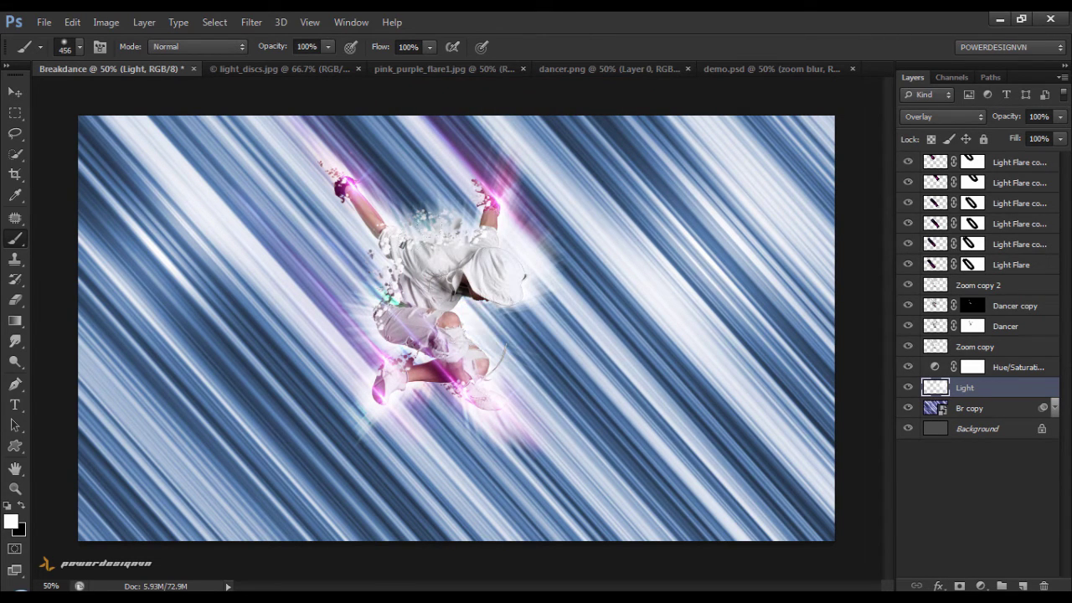
{"action": "left_click_drag", "start_coordinate": [395, 362], "coordinate": [352, 366]}
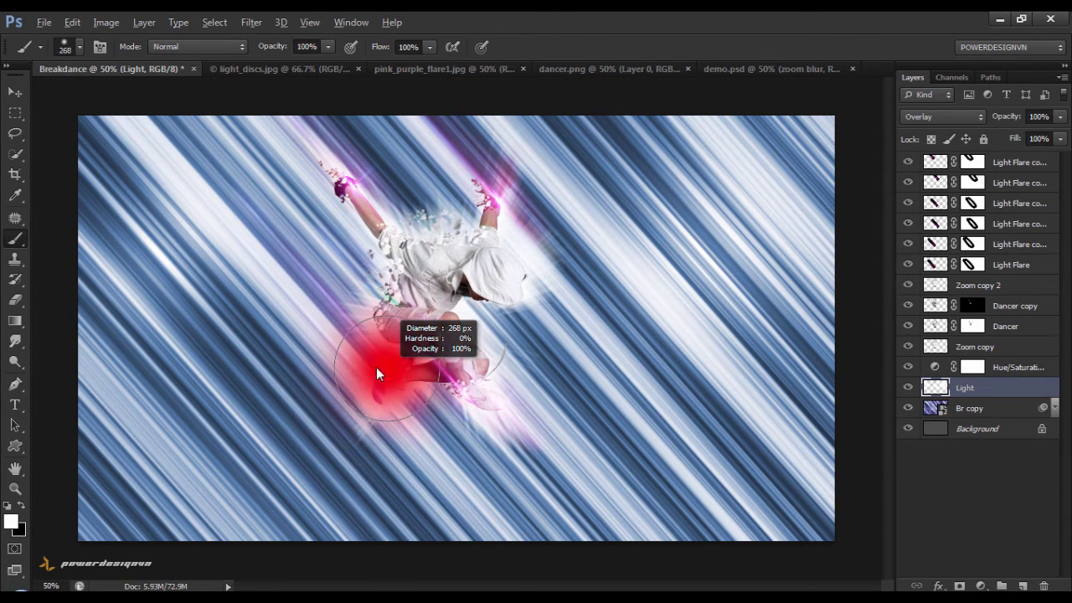
{"action": "left_click_drag", "start_coordinate": [437, 365], "coordinate": [428, 370]}
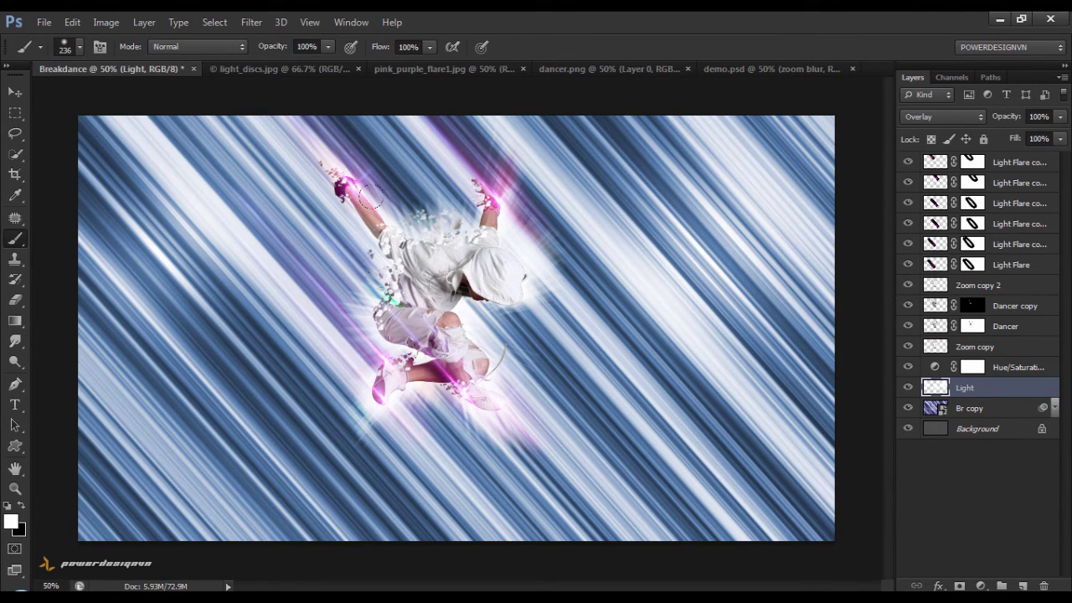
{"action": "left_click_drag", "start_coordinate": [377, 201], "coordinate": [371, 192]}
{"action": "left_click_drag", "start_coordinate": [653, 464], "coordinate": [663, 461]}
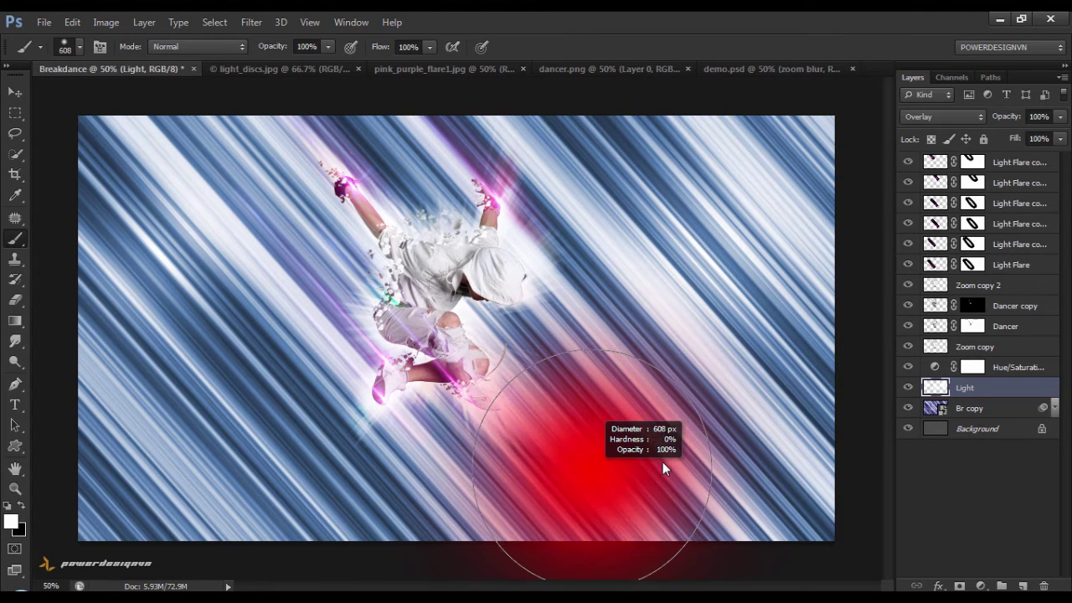
{"action": "left_click", "coordinate": [638, 482]}
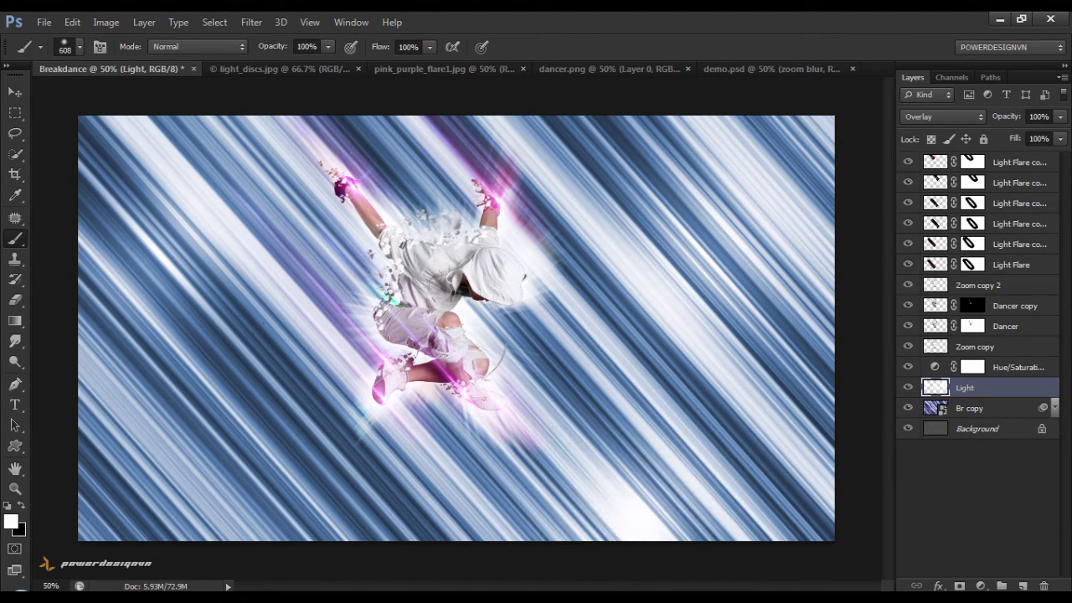
{"action": "left_click", "coordinate": [224, 490]}
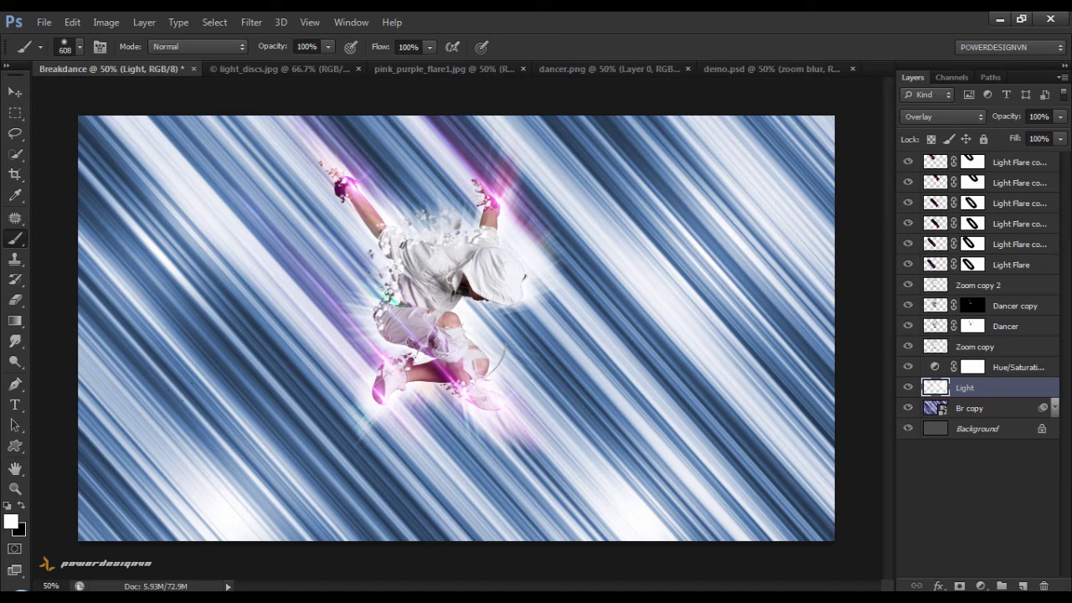
{"action": "key", "text": "v"}
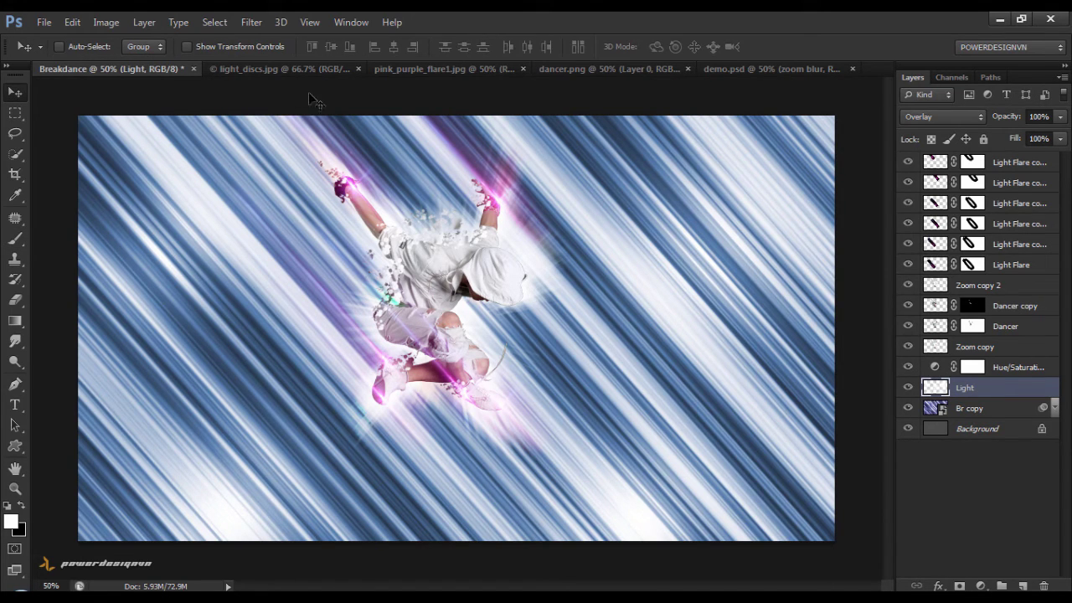
Step: Bring light_discs.jpg in as the top layer, blended in Linear Dodge (Add)
{"action": "left_click", "coordinate": [297, 72]}
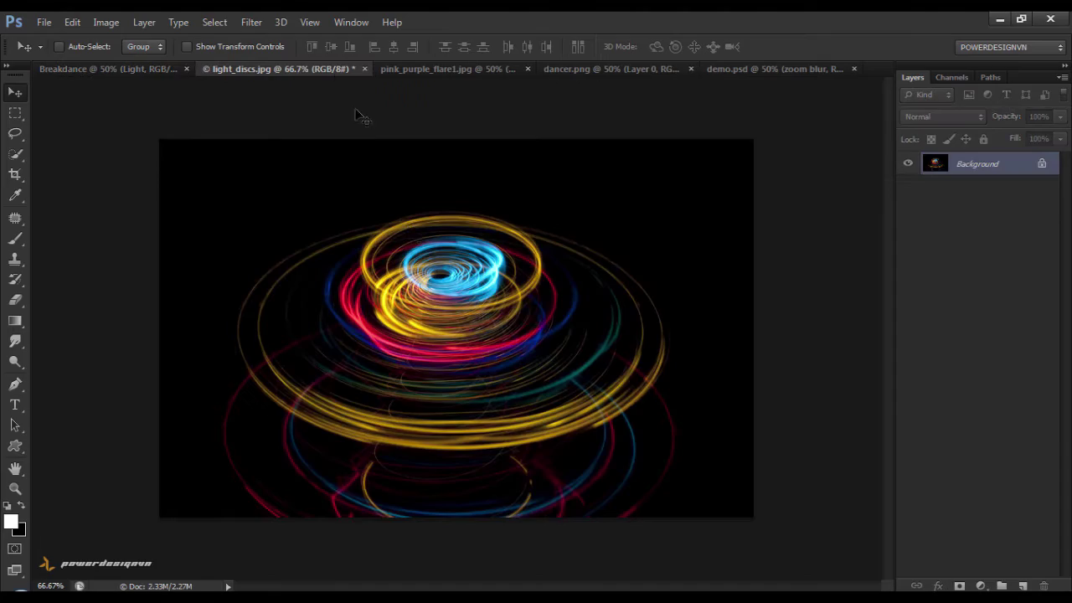
{"action": "mouse_move", "coordinate": [251, 151]}
{"action": "left_mouse_down"}
{"action": "mouse_move", "coordinate": [115, 94]}
{"action": "mouse_move", "coordinate": [109, 72]}
{"action": "mouse_move", "coordinate": [277, 228]}
{"action": "left_mouse_up"}
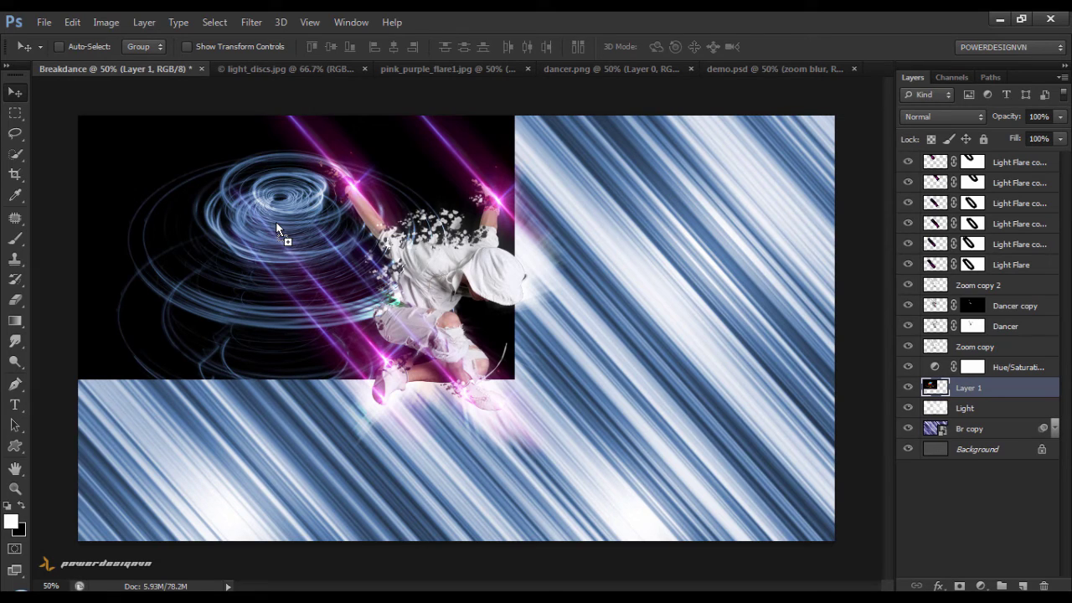
{"action": "left_click_drag", "start_coordinate": [1048, 388], "coordinate": [1031, 164]}
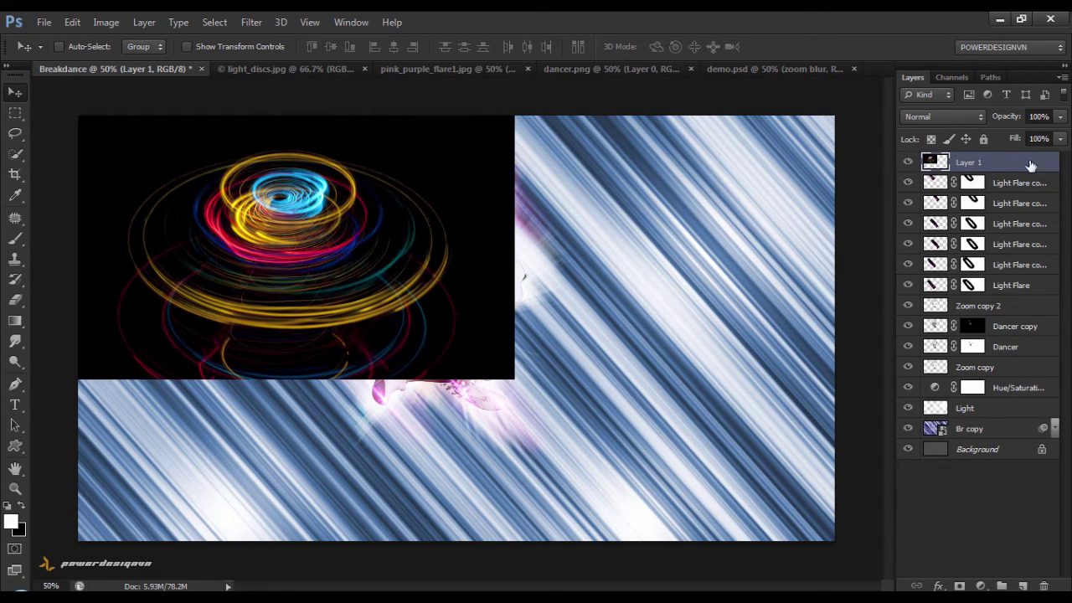
{"action": "left_click", "coordinate": [966, 118]}
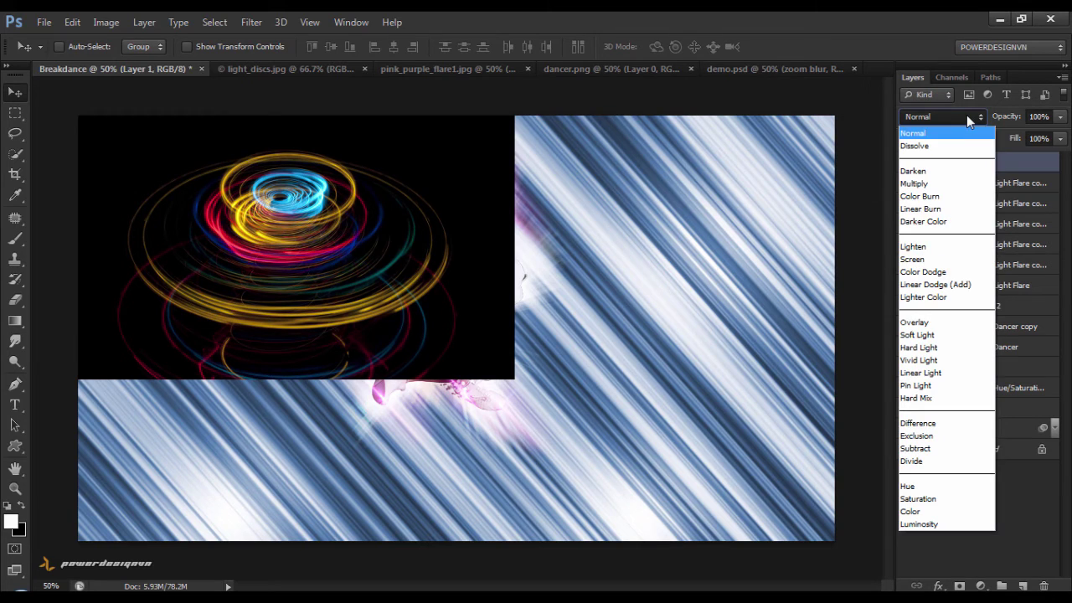
{"action": "left_click", "coordinate": [950, 258]}
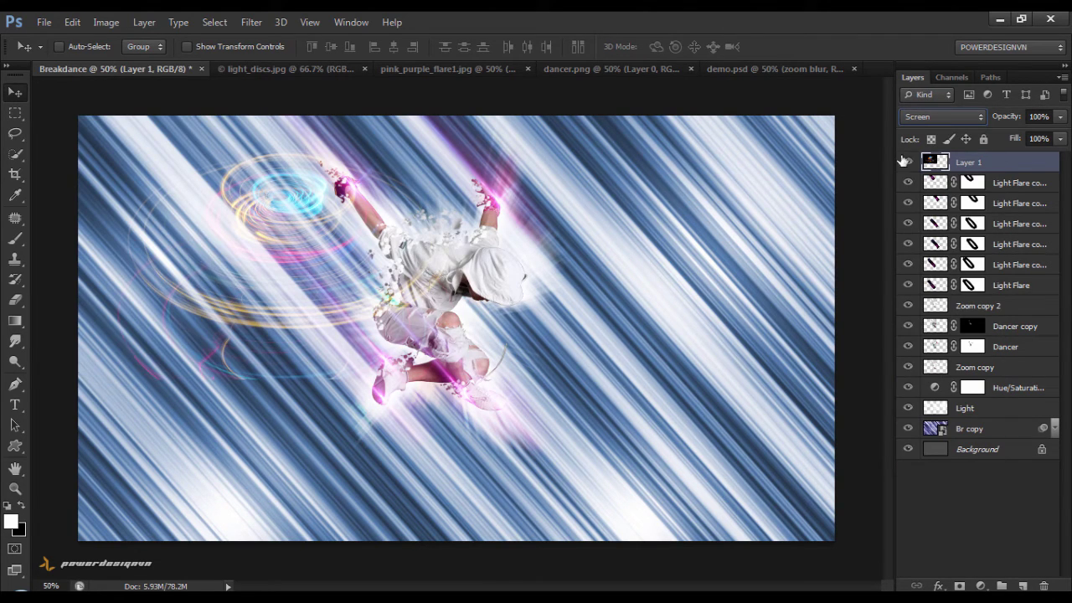
{"action": "left_click", "coordinate": [920, 121]}
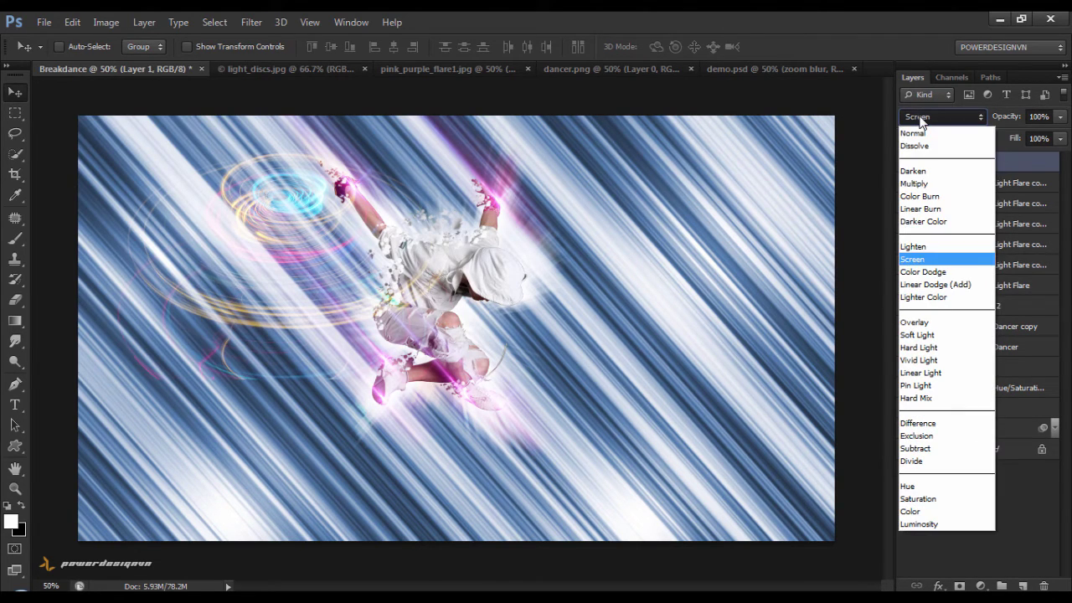
{"action": "left_click", "coordinate": [929, 283]}
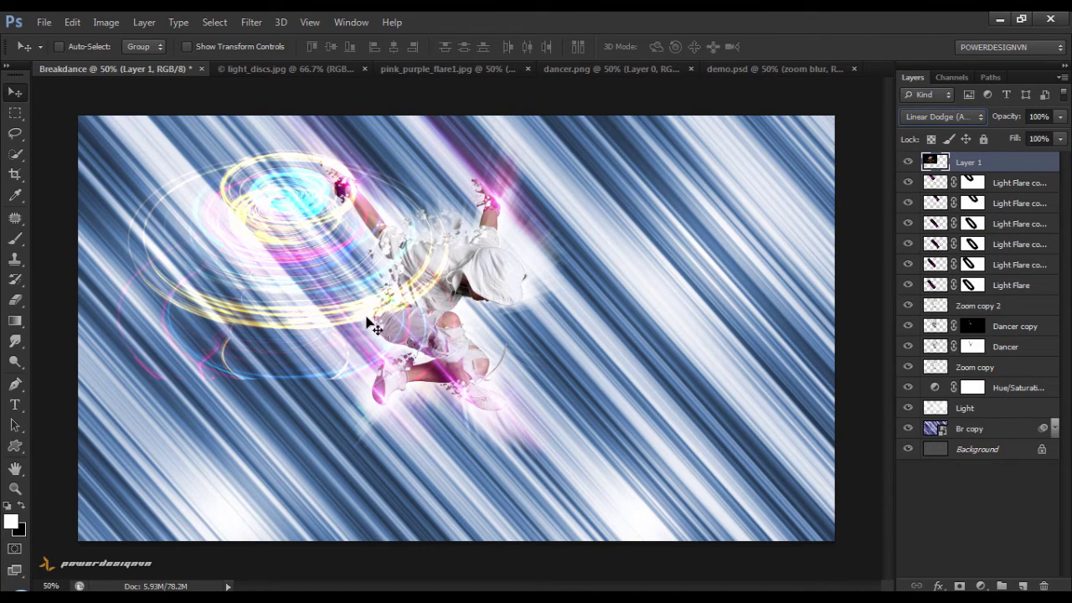
Step: Scale the light discs to about 49% and place them around the dancer's raised left hand
{"action": "left_click_drag", "start_coordinate": [360, 318], "coordinate": [443, 368]}
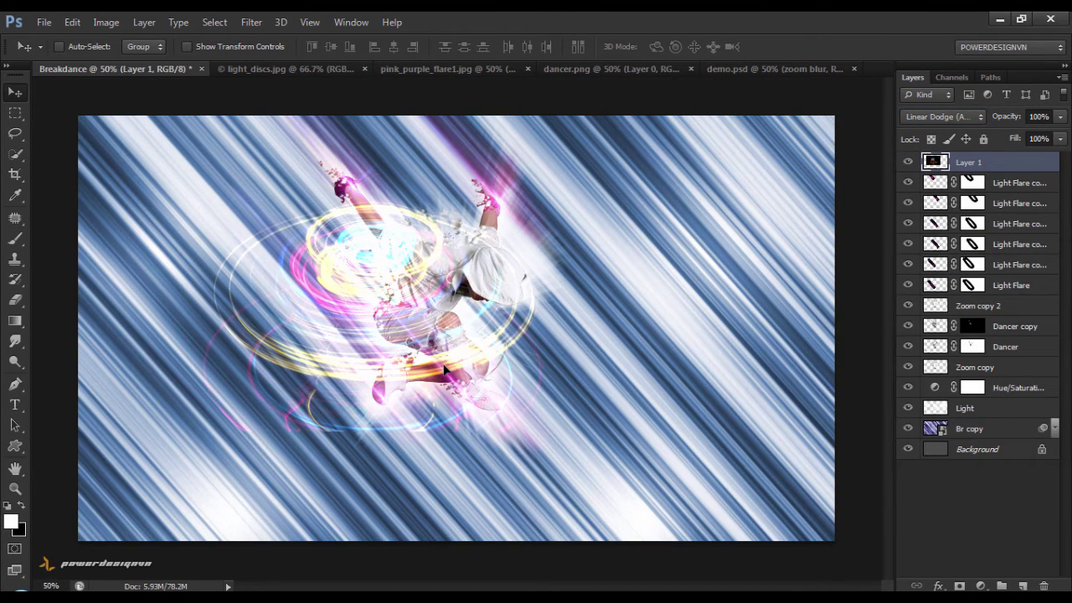
{"action": "key", "text": "ctrl+t"}
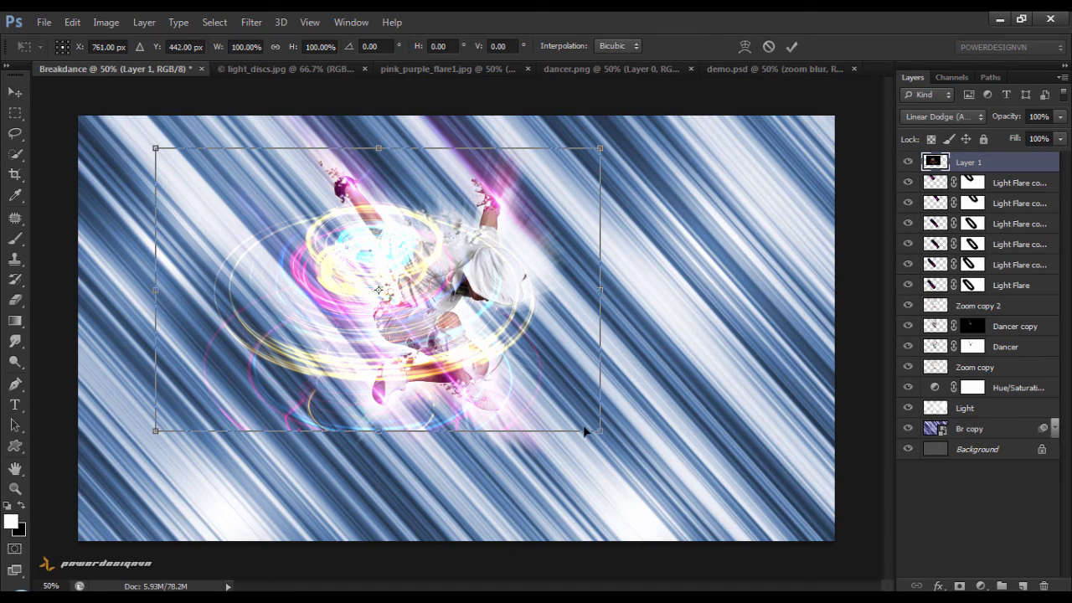
{"action": "left_click_drag", "start_coordinate": [600, 429], "coordinate": [521, 378]}
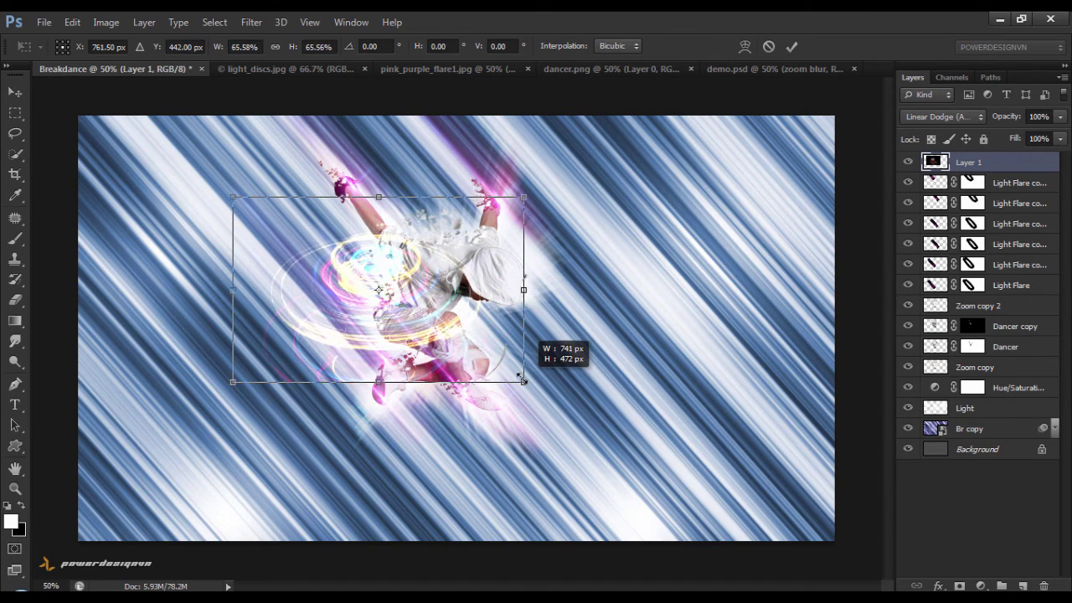
{"action": "mouse_move", "coordinate": [519, 378]}
{"action": "left_mouse_down"}
{"action": "mouse_move", "coordinate": [228, 341]}
{"action": "mouse_move", "coordinate": [222, 301]}
{"action": "left_mouse_up"}
{"action": "left_click_drag", "start_coordinate": [422, 262], "coordinate": [409, 204]}
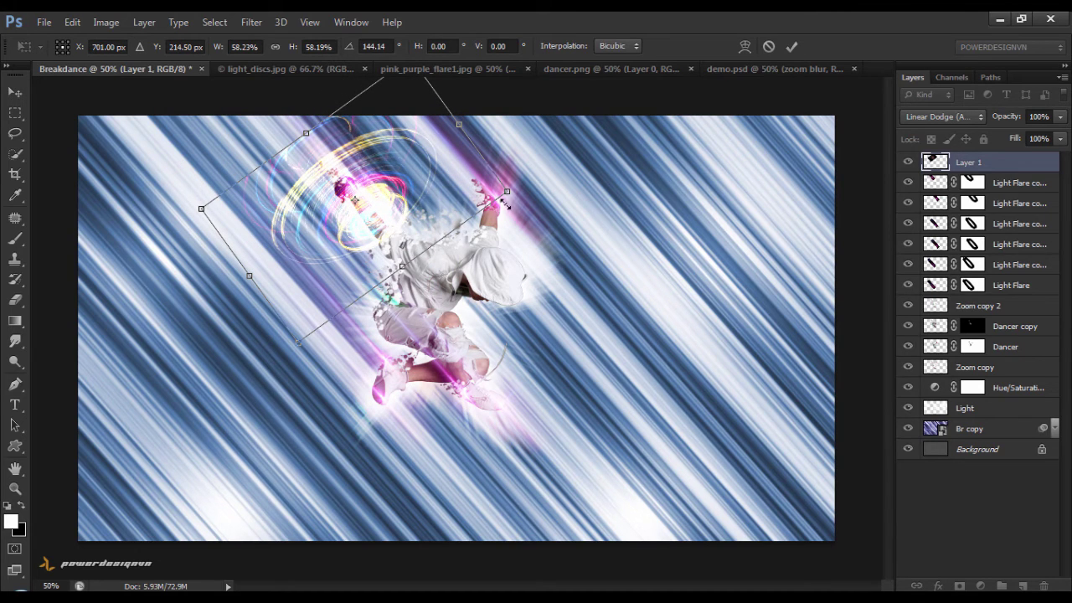
{"action": "left_click_drag", "start_coordinate": [507, 190], "coordinate": [483, 194]}
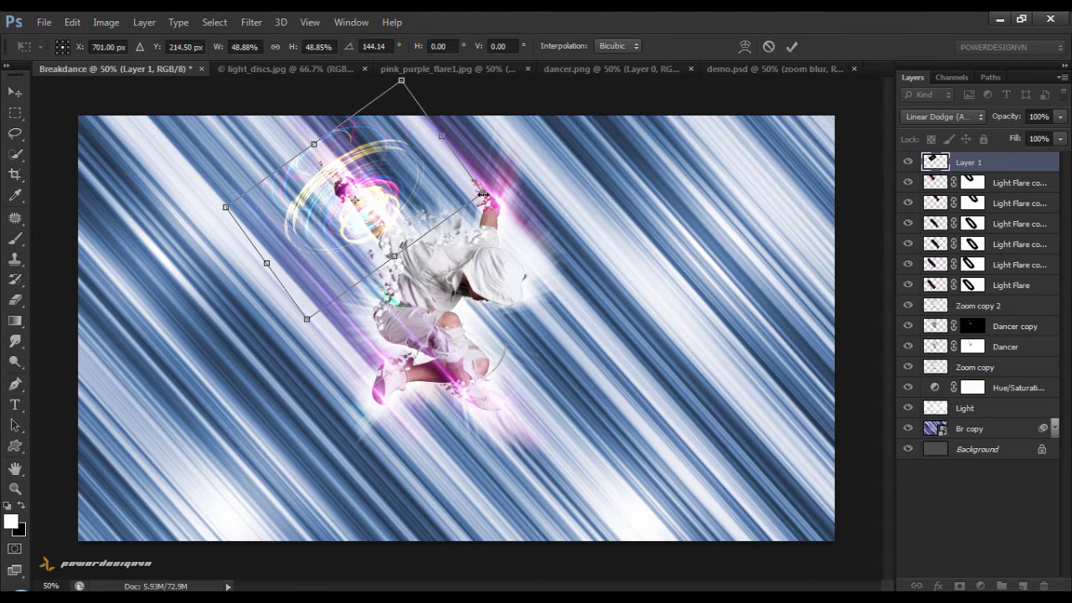
{"action": "key", "text": "Return"}
{"action": "mouse_move", "coordinate": [395, 208]}
{"action": "left_mouse_down"}
{"action": "mouse_move", "coordinate": [374, 195]}
{"action": "mouse_move", "coordinate": [400, 215]}
{"action": "left_mouse_up"}
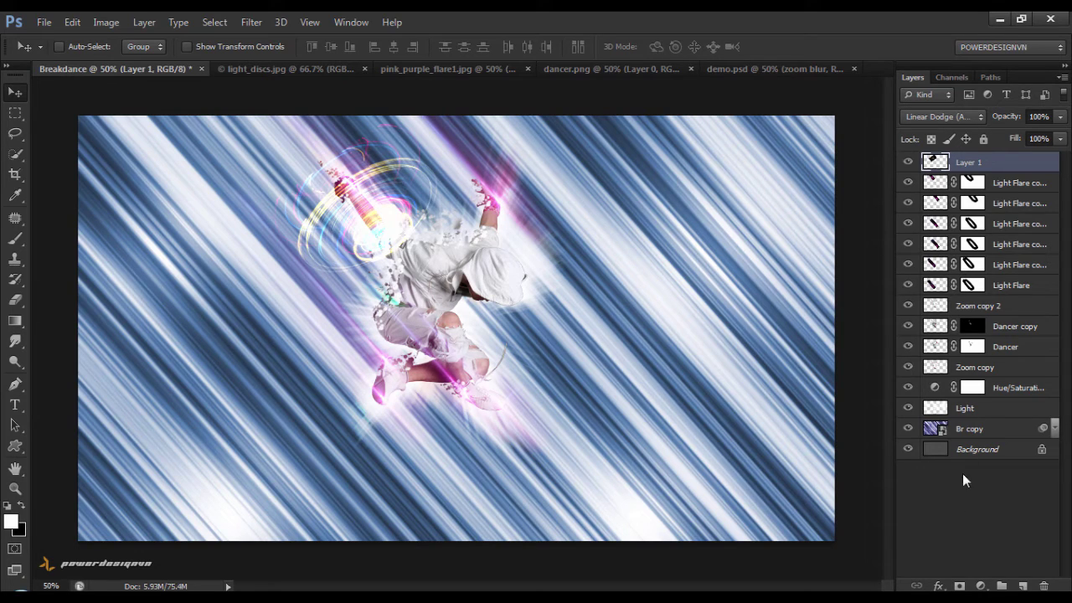
Step: Mask Layer 1 and paint black with a 150 px brush over rings crossing the arm
{"action": "left_click", "coordinate": [958, 585]}
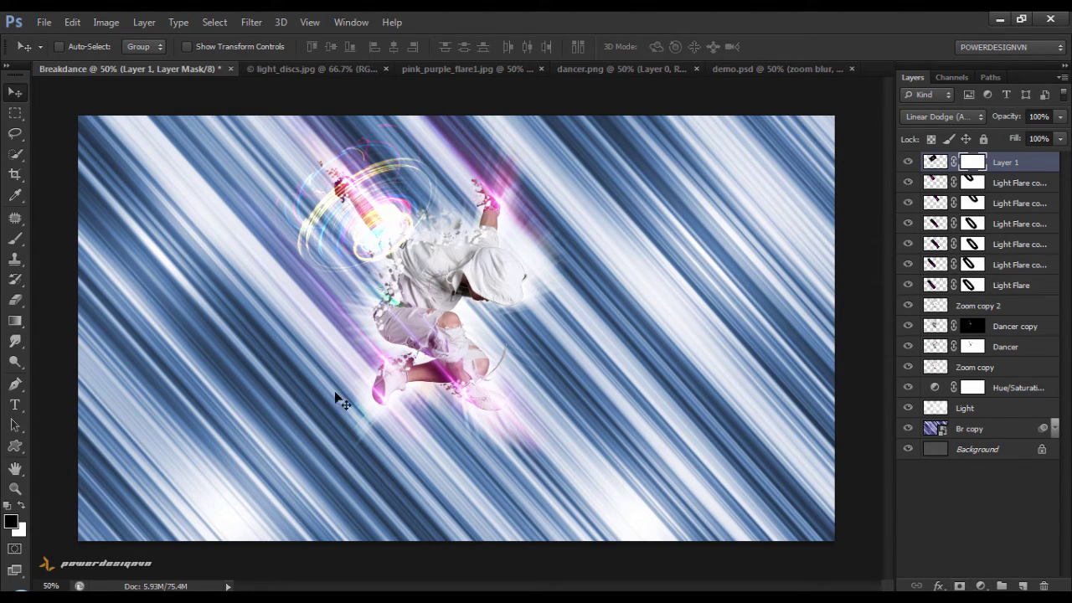
{"action": "left_click", "coordinate": [15, 238]}
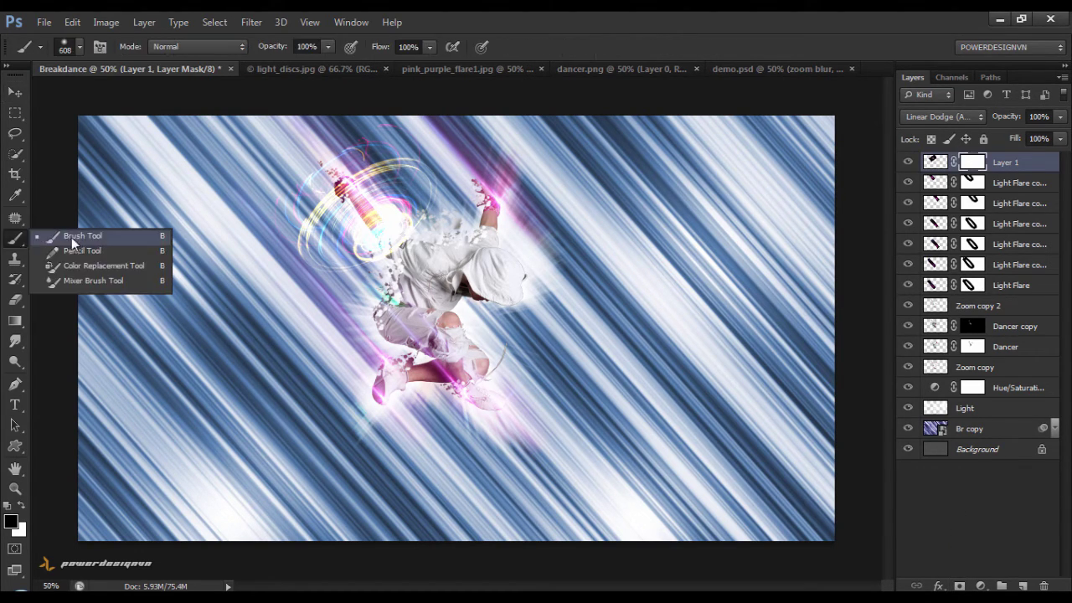
{"action": "left_click", "coordinate": [93, 238]}
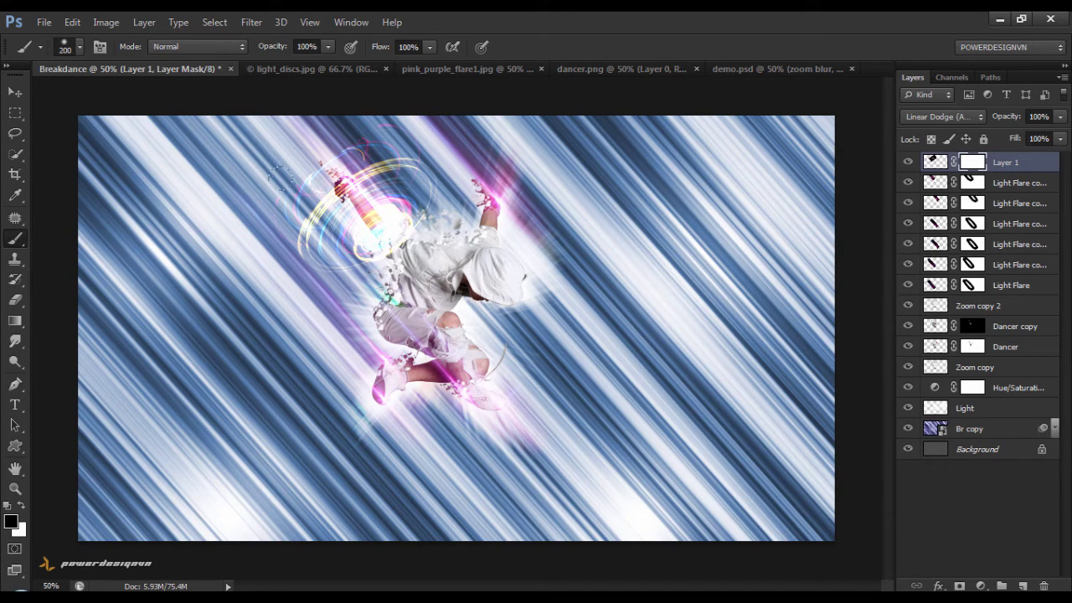
{"action": "key", "text": "bracketleft"}
{"action": "key", "text": "bracketleft"}
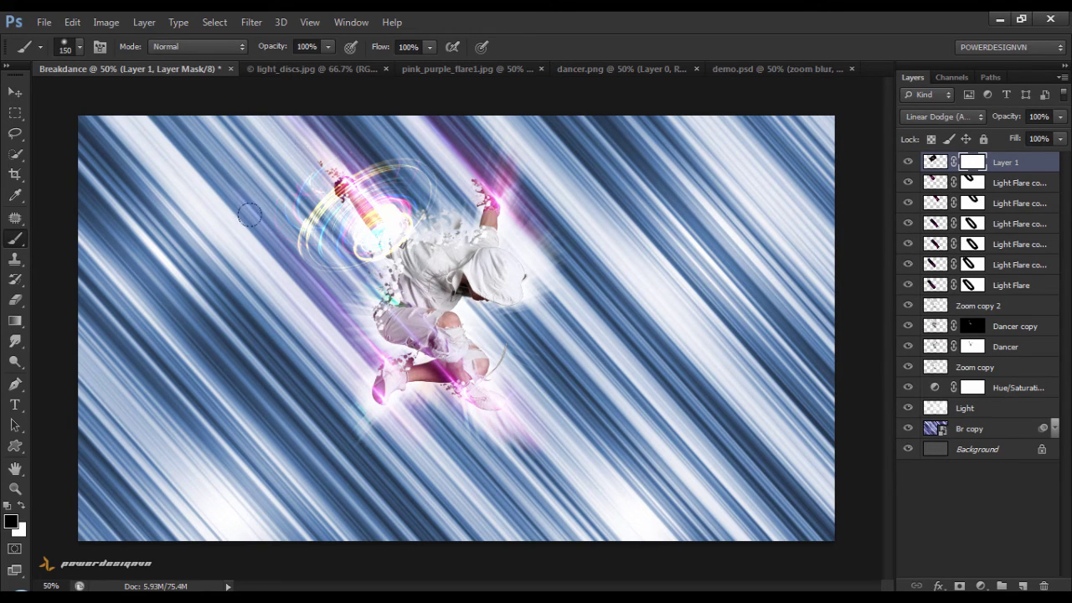
{"action": "mouse_move", "coordinate": [244, 220]}
{"action": "left_mouse_down"}
{"action": "mouse_move", "coordinate": [389, 243]}
{"action": "mouse_move", "coordinate": [384, 232]}
{"action": "left_mouse_up"}
{"action": "key", "text": "bracketleft"}
{"action": "key", "text": "bracketleft"}
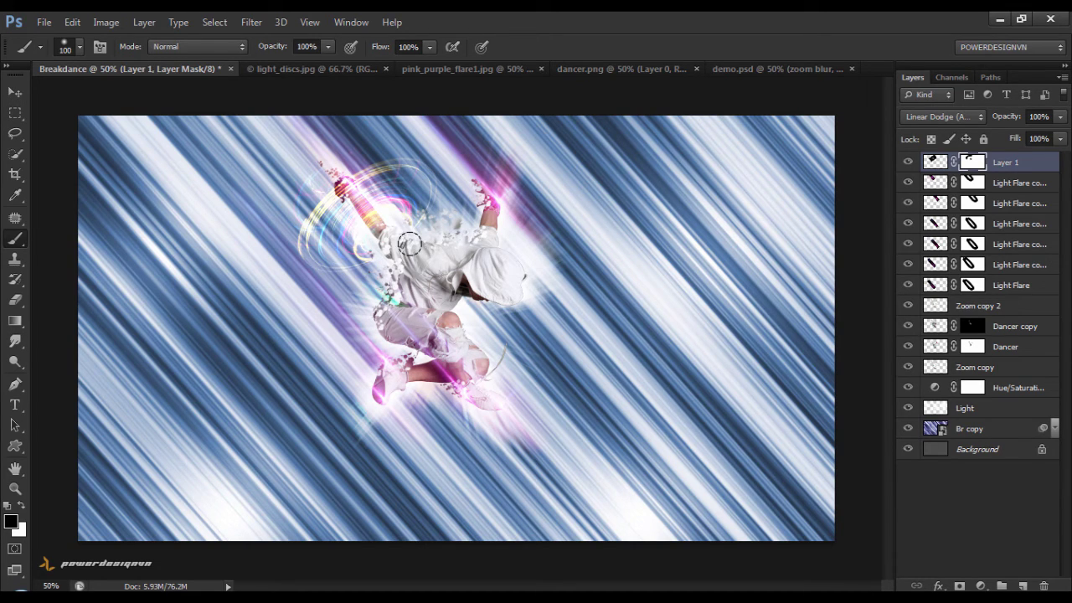
{"action": "left_click", "coordinate": [13, 93]}
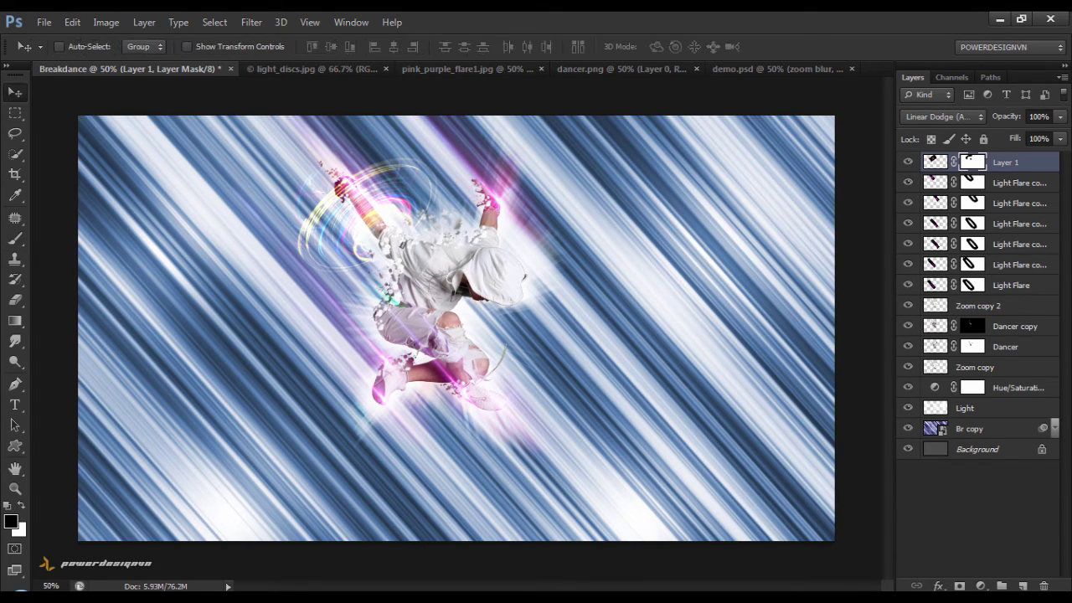
{"action": "left_click", "coordinate": [1017, 182]}
Step: Group the six Light Flare layers and duplicate Layer 1 with Screen blending
{"action": "left_click", "coordinate": [1035, 287], "text": "shift"}
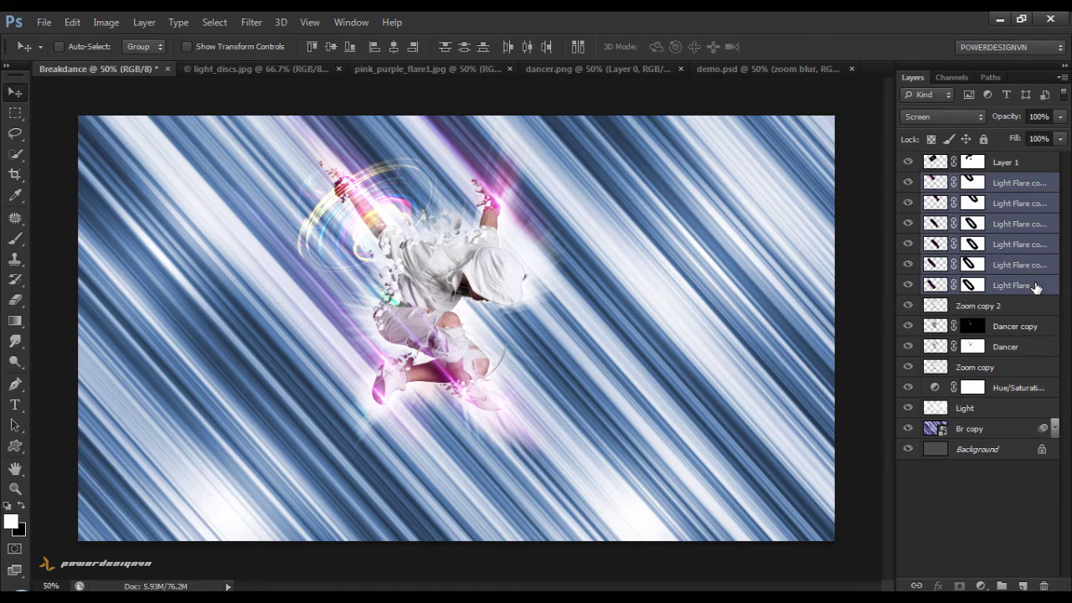
{"action": "key", "text": "ctrl+g"}
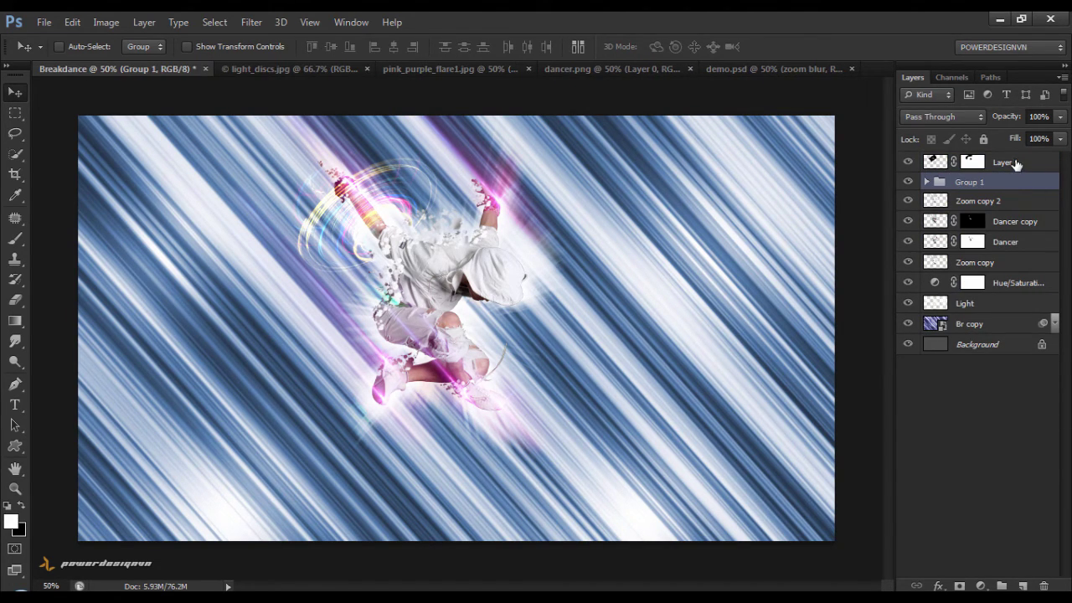
{"action": "left_click", "coordinate": [1015, 163]}
{"action": "left_click_drag", "start_coordinate": [1015, 164], "coordinate": [1026, 586]}
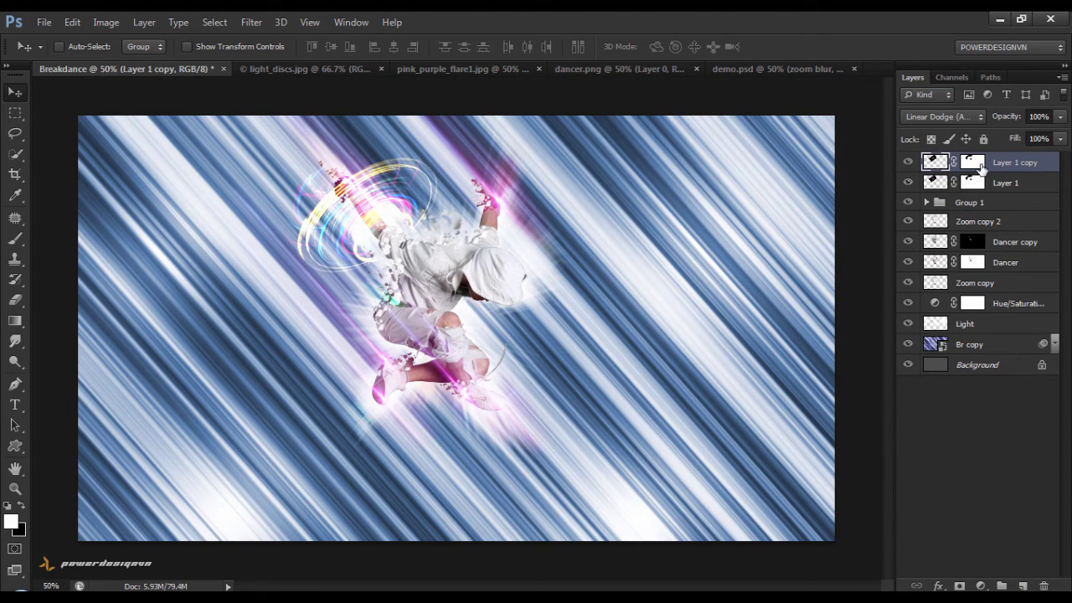
{"action": "left_click", "coordinate": [980, 117]}
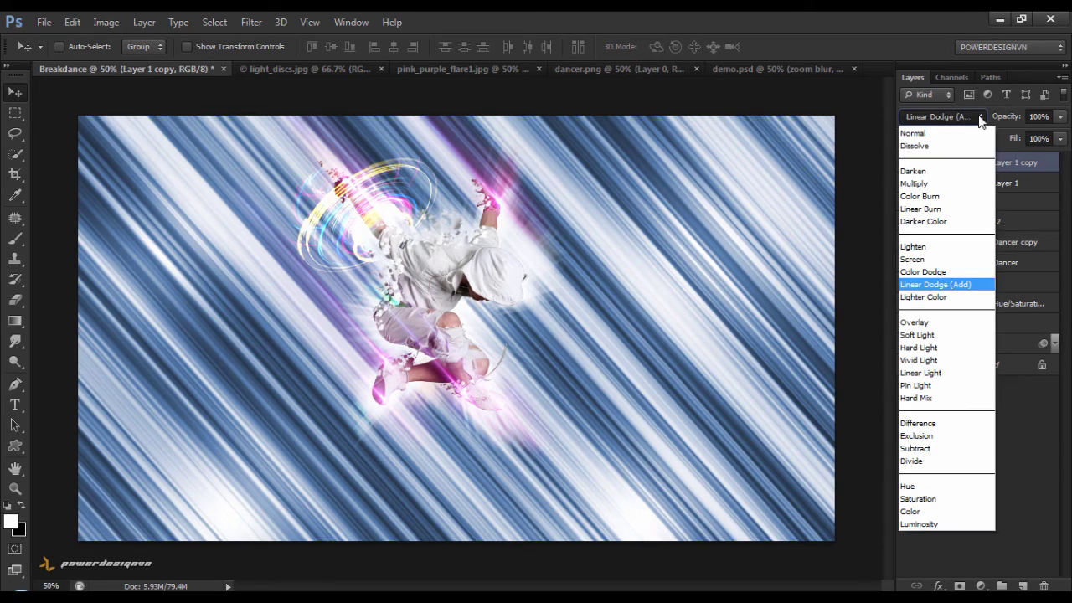
{"action": "left_click", "coordinate": [952, 261]}
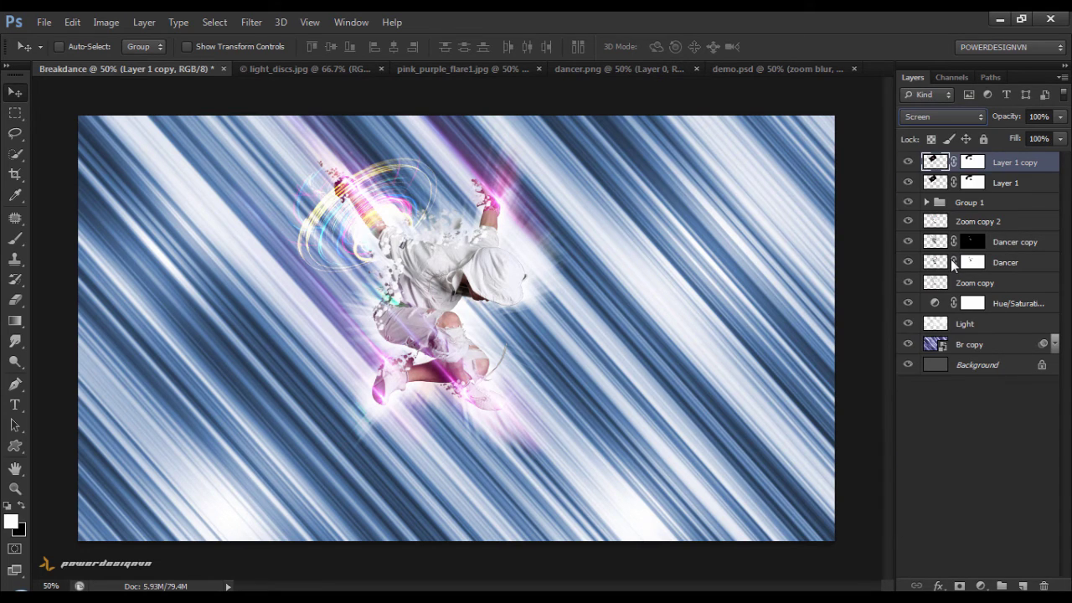
{"action": "left_click", "coordinate": [909, 162]}
Step: Duplicate both disc layers, scaled to 64.37% and rotated 38.27°, around the other raised hand
{"action": "left_click", "coordinate": [1007, 191], "text": "shift"}
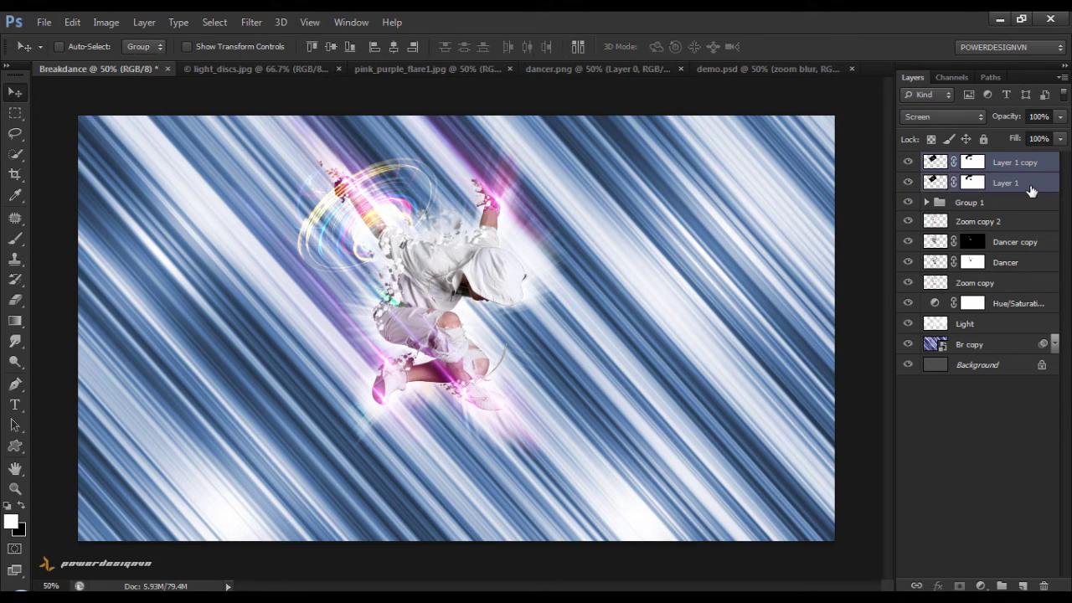
{"action": "left_click_drag", "start_coordinate": [1031, 191], "coordinate": [1017, 586]}
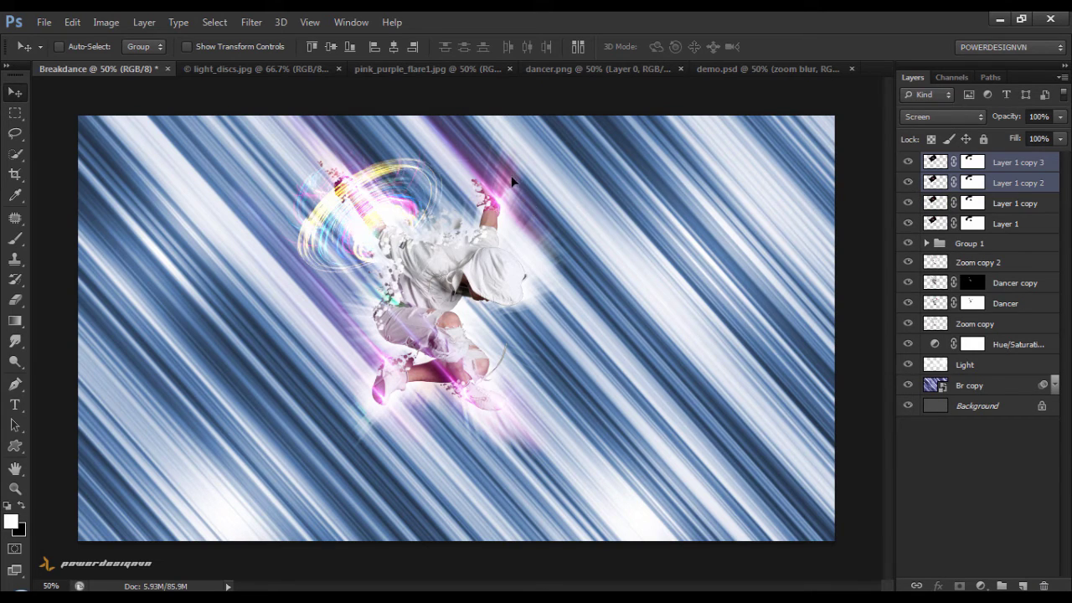
{"action": "mouse_move", "coordinate": [512, 181]}
{"action": "left_mouse_down"}
{"action": "mouse_move", "coordinate": [570, 177]}
{"action": "mouse_move", "coordinate": [576, 186]}
{"action": "left_mouse_up"}
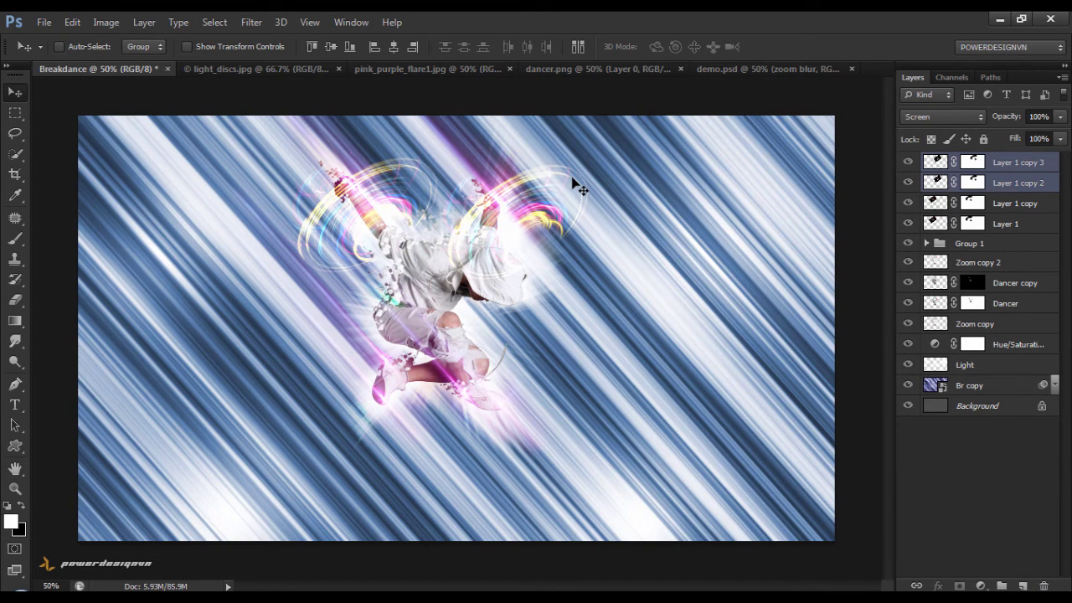
{"action": "key", "text": "ctrl+t"}
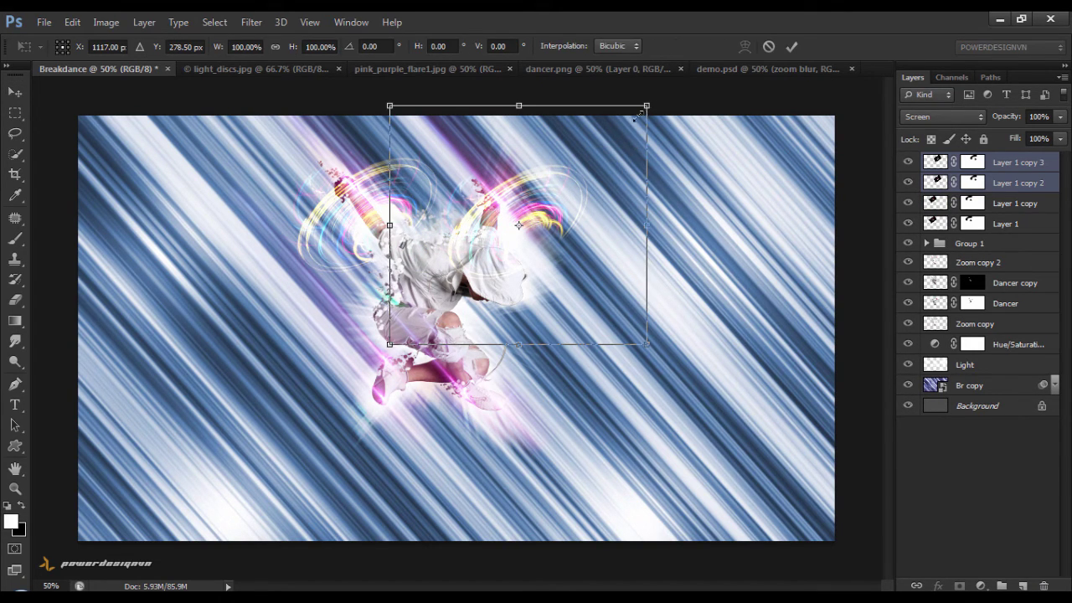
{"action": "left_click_drag", "start_coordinate": [639, 114], "coordinate": [594, 156]}
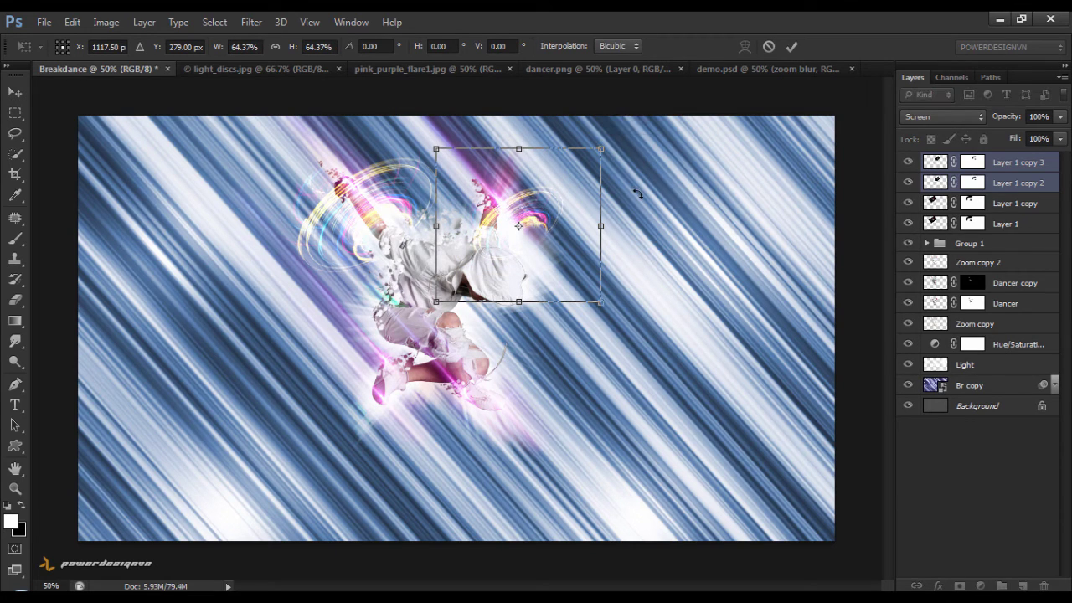
{"action": "left_click_drag", "start_coordinate": [649, 228], "coordinate": [638, 272]}
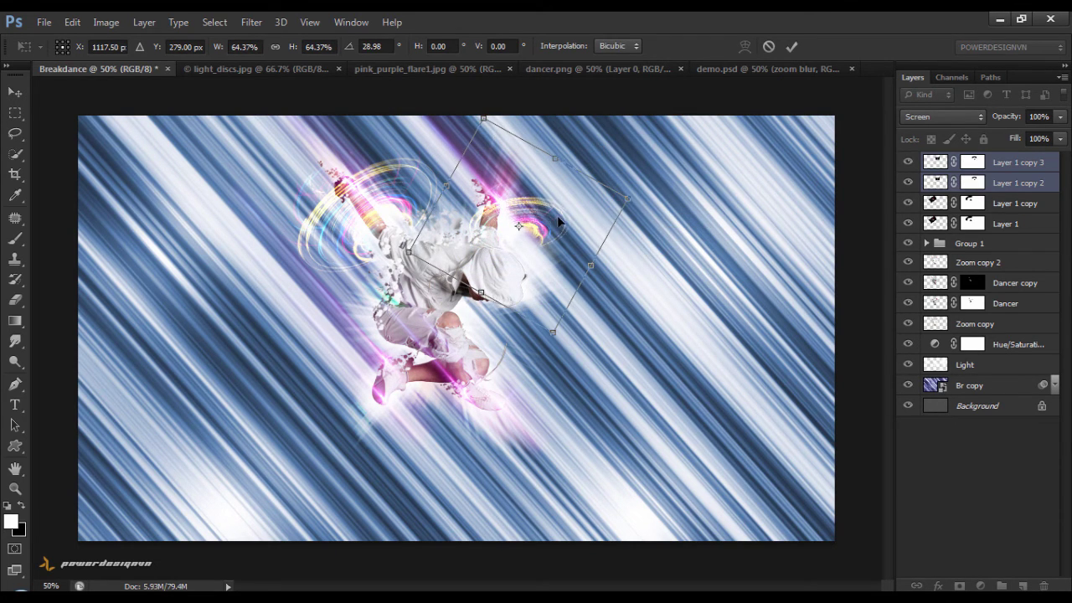
{"action": "left_click_drag", "start_coordinate": [553, 220], "coordinate": [506, 199]}
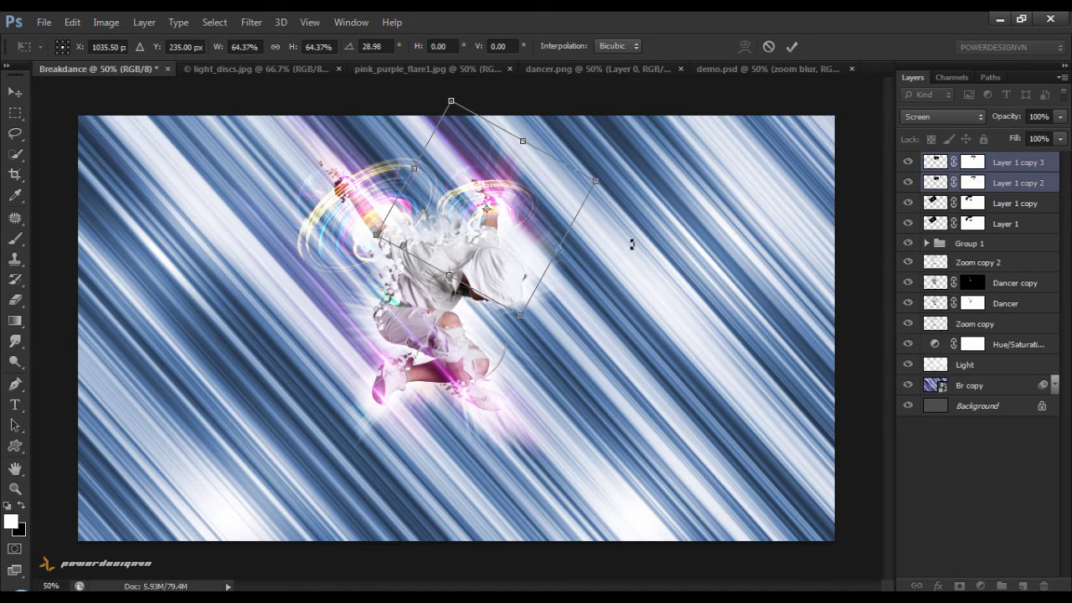
{"action": "left_click_drag", "start_coordinate": [629, 242], "coordinate": [626, 257]}
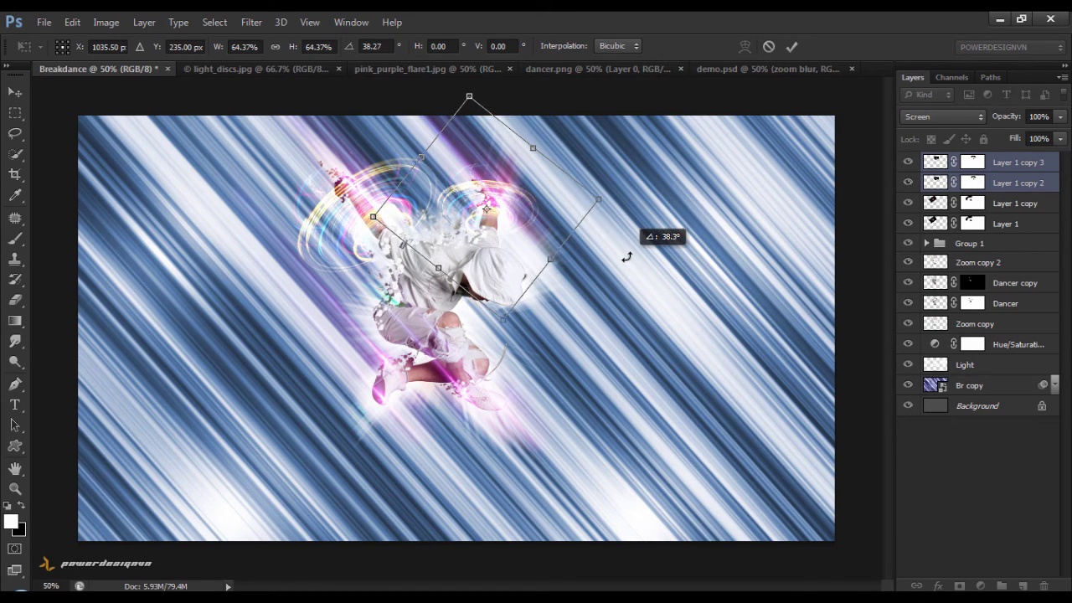
{"action": "mouse_move", "coordinate": [516, 222]}
{"action": "left_mouse_down"}
{"action": "mouse_move", "coordinate": [515, 207]}
{"action": "mouse_move", "coordinate": [515, 218]}
{"action": "left_mouse_up"}
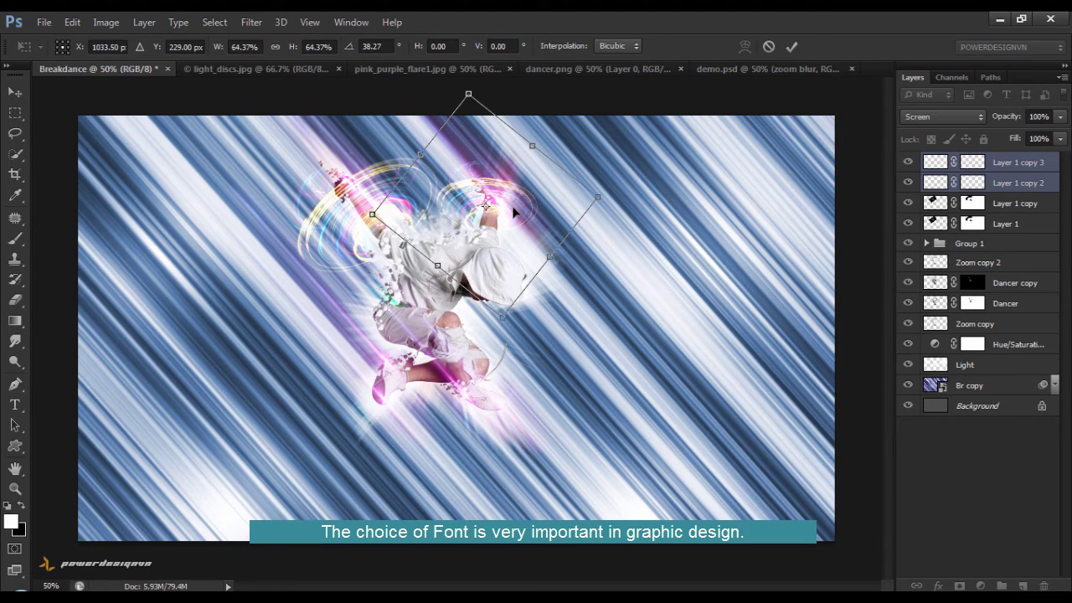
{"action": "left_click", "coordinate": [789, 49]}
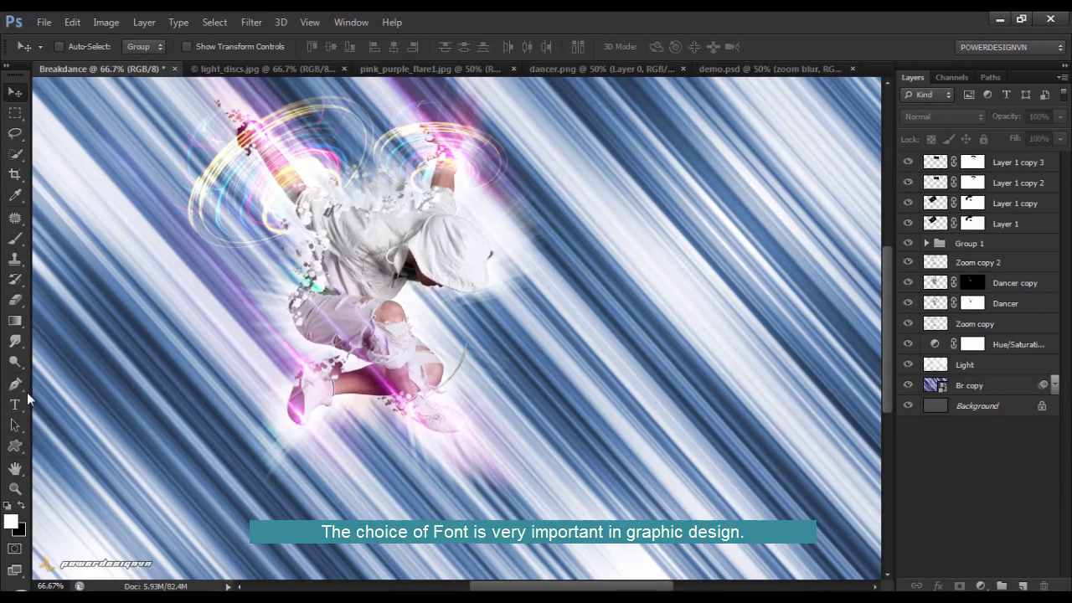
Step: Add the title text, enlarge it about fivefold and place it right of the dancer's legs
{"action": "key", "text": "t"}
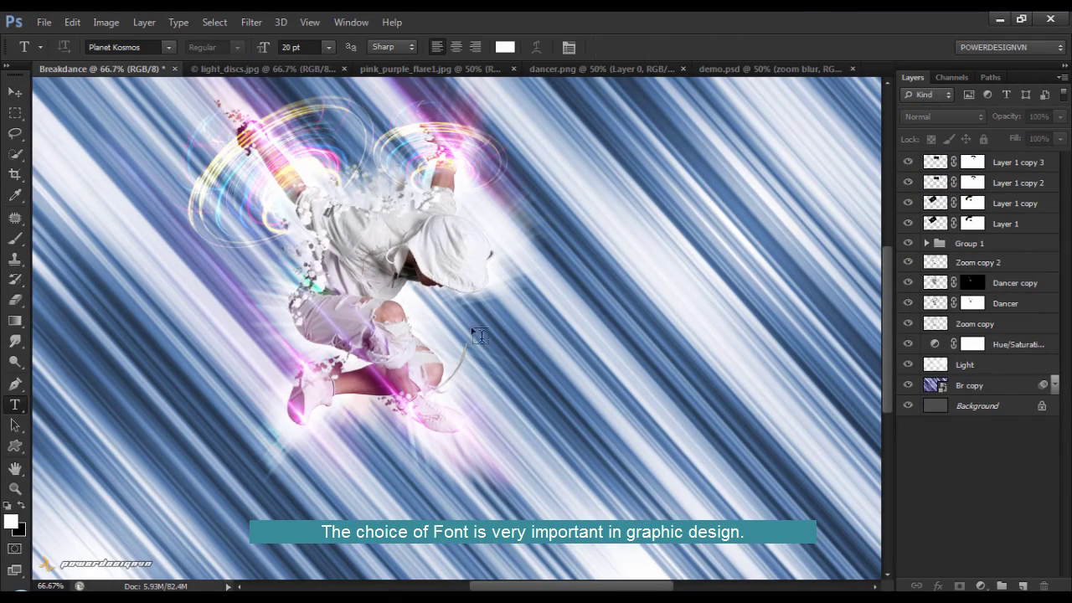
{"action": "left_click", "coordinate": [523, 303]}
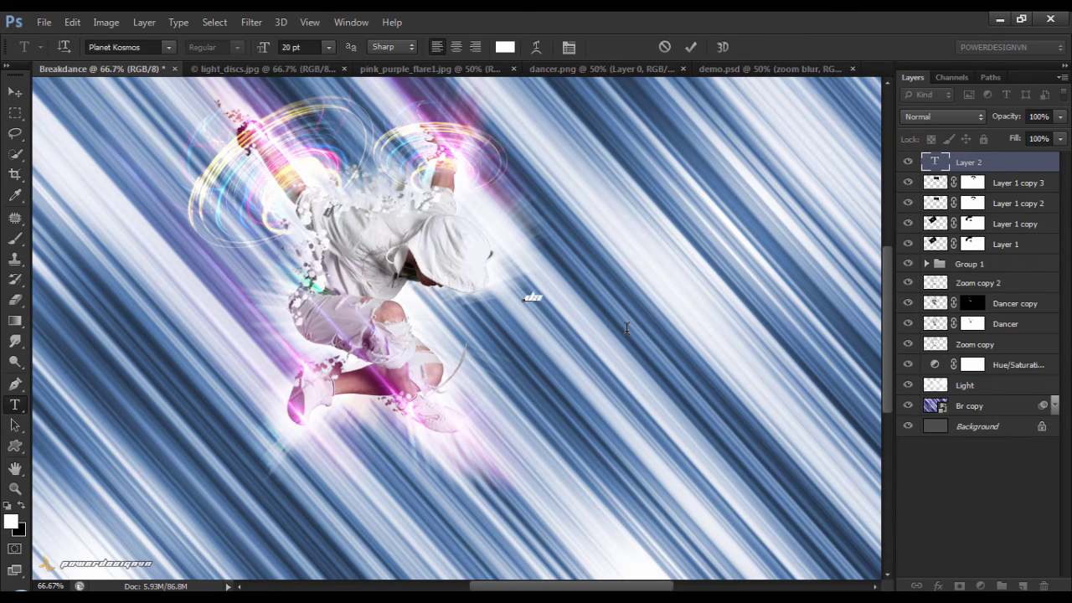
{"action": "type", "text": "ce"}
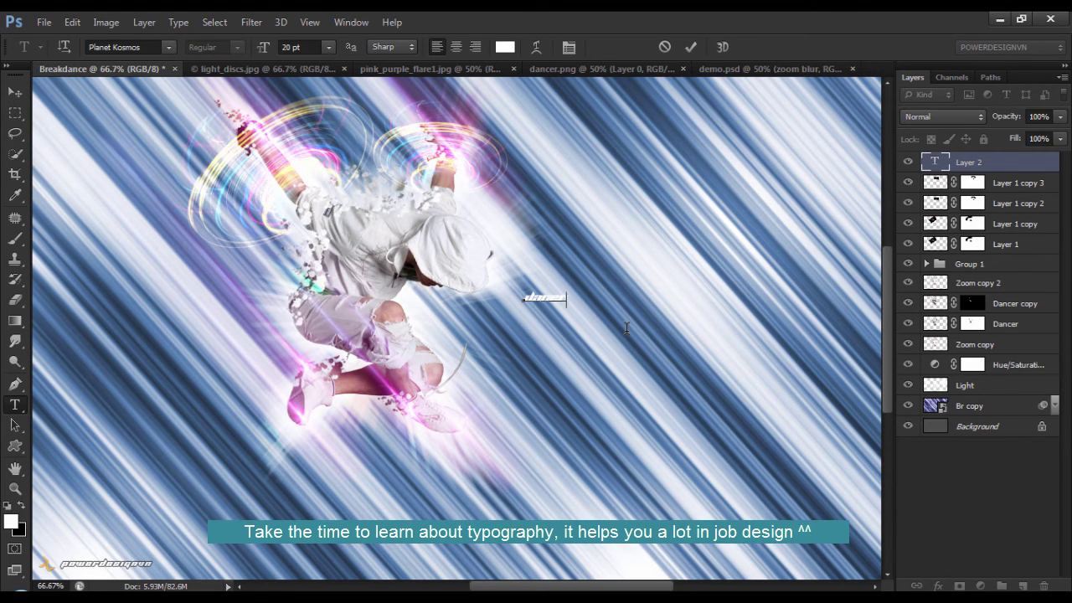
{"action": "left_click", "coordinate": [23, 92]}
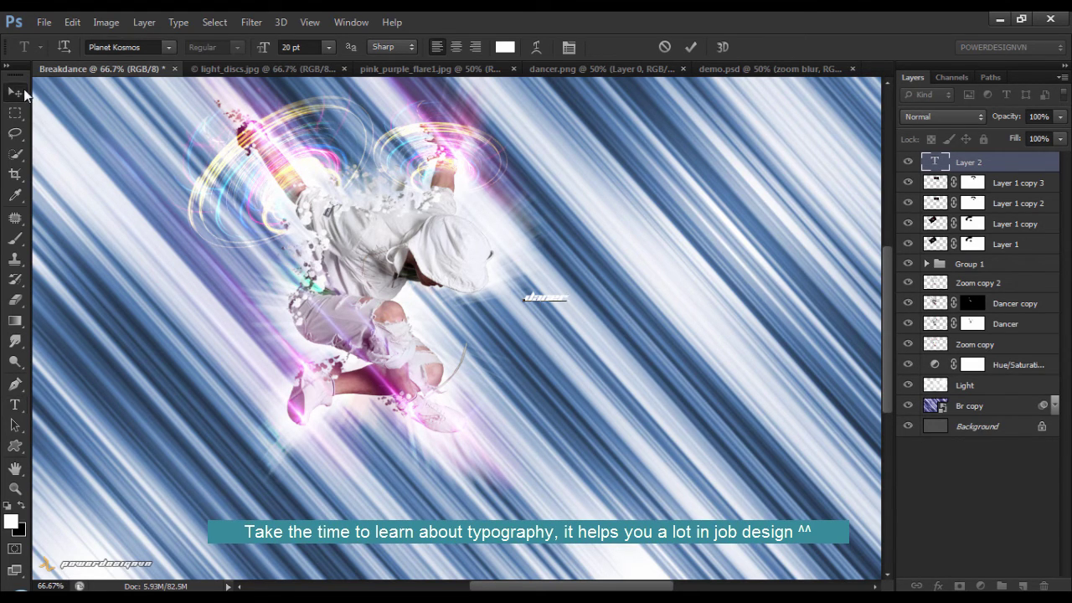
{"action": "key", "text": "ctrl+t"}
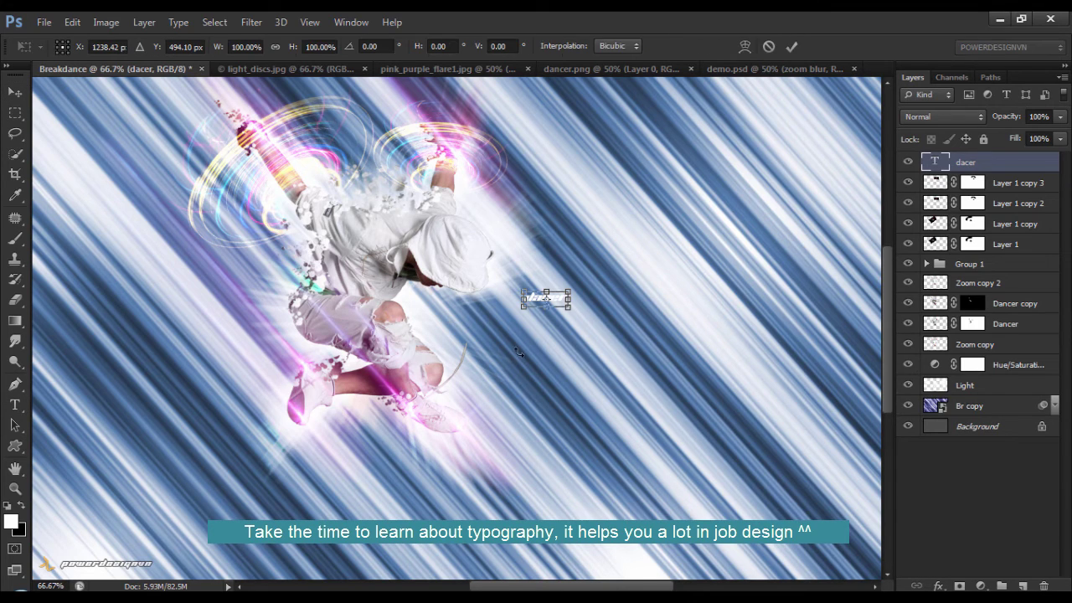
{"action": "left_click_drag", "start_coordinate": [521, 308], "coordinate": [331, 375]}
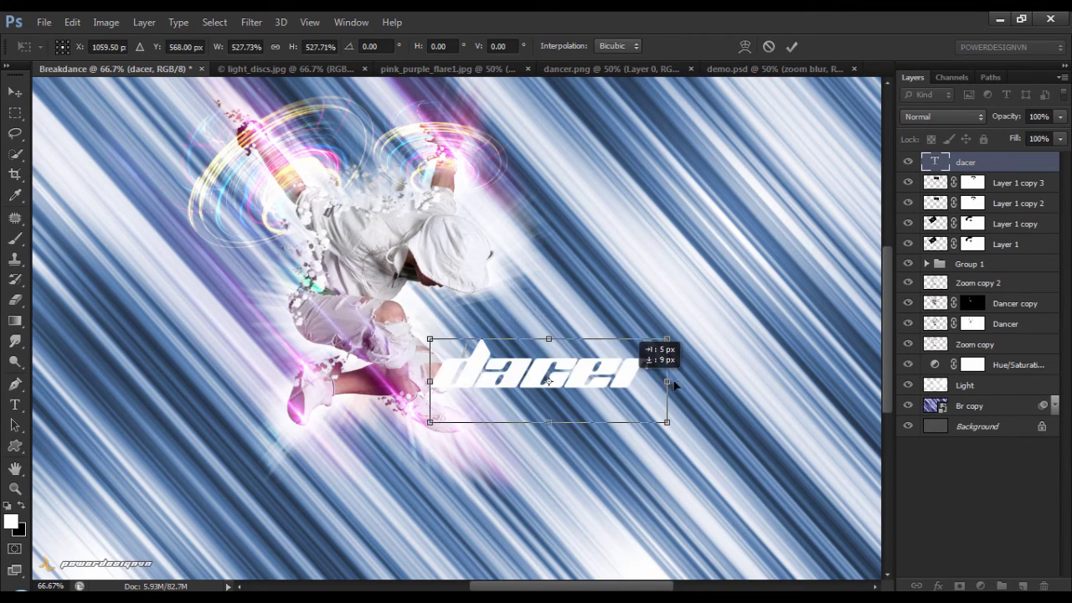
{"action": "left_click_drag", "start_coordinate": [540, 344], "coordinate": [690, 393]}
{"action": "key", "text": "Return"}
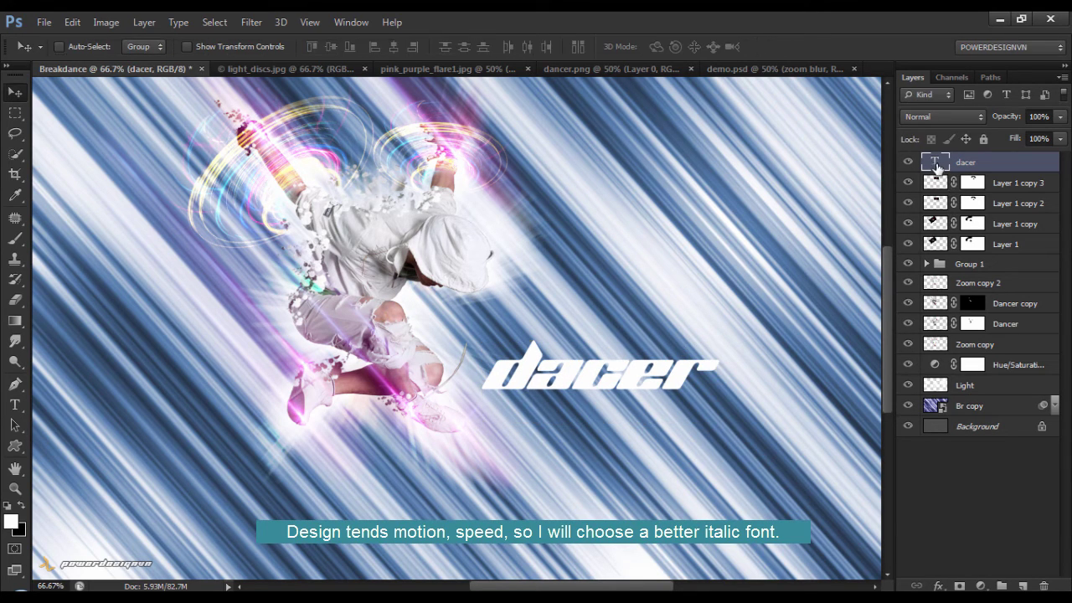
Step: Correct the title spelling to 'dancer' and duplicate it below, retyped as 'wallpaper'
{"action": "double_click", "coordinate": [936, 164]}
{"action": "left_click", "coordinate": [574, 368]}
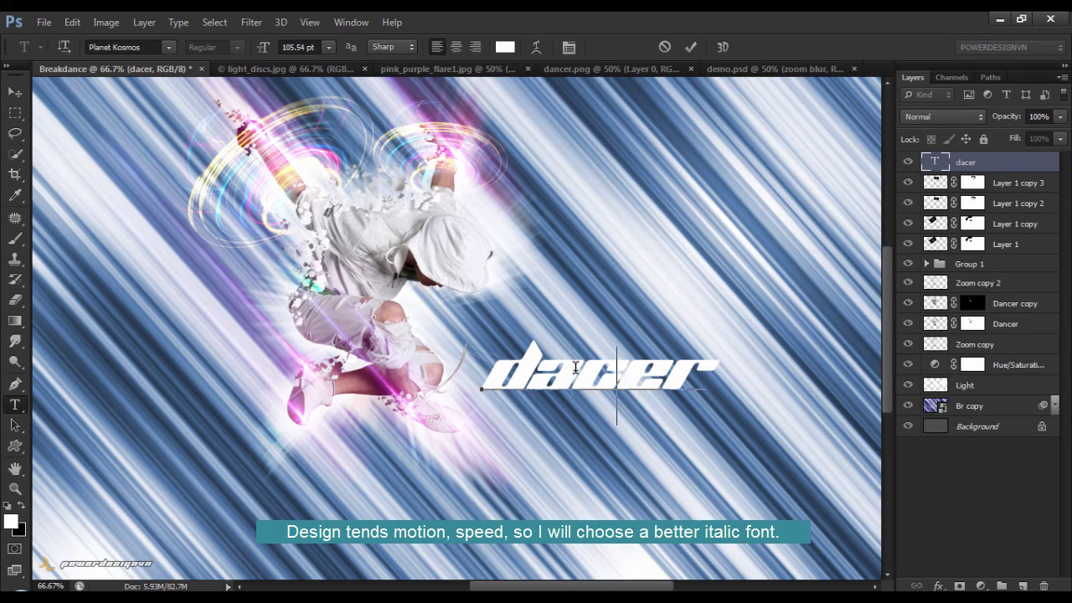
{"action": "type", "text": "n"}
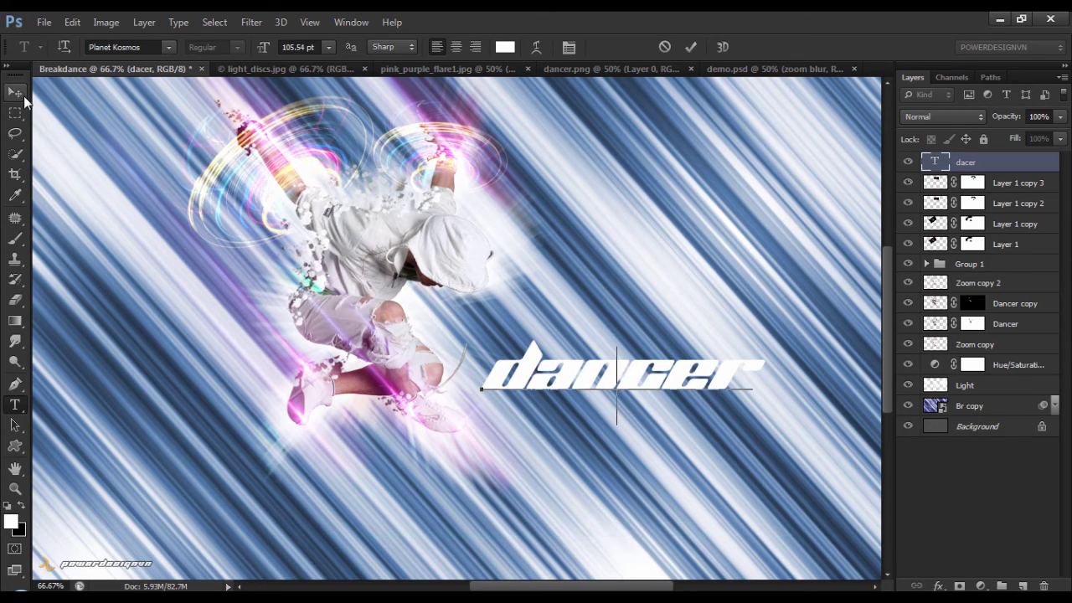
{"action": "left_click", "coordinate": [15, 91]}
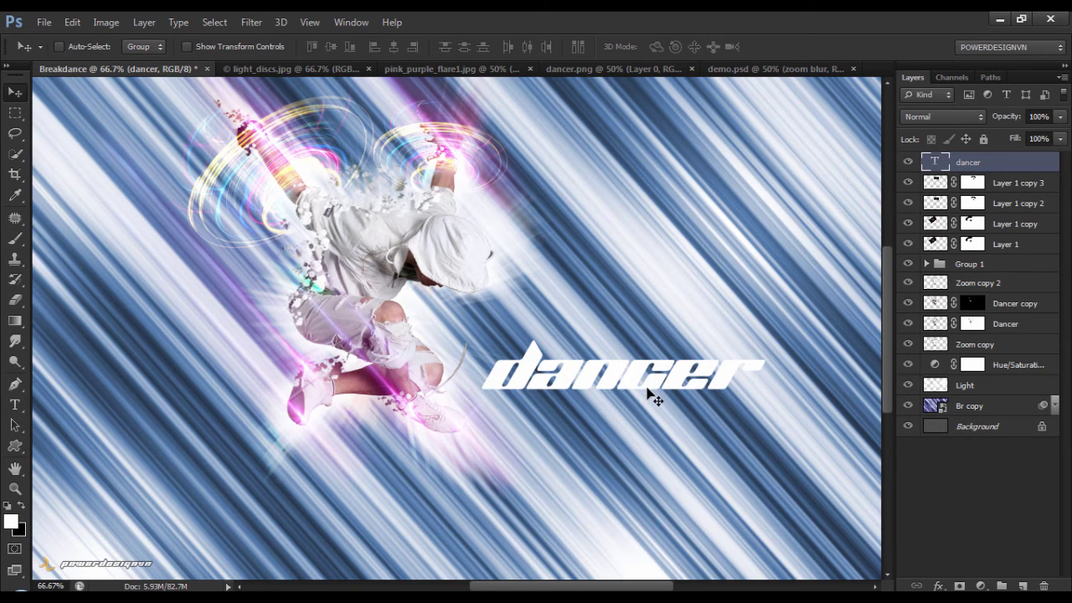
{"action": "left_click_drag", "start_coordinate": [653, 398], "coordinate": [645, 444], "text": "alt"}
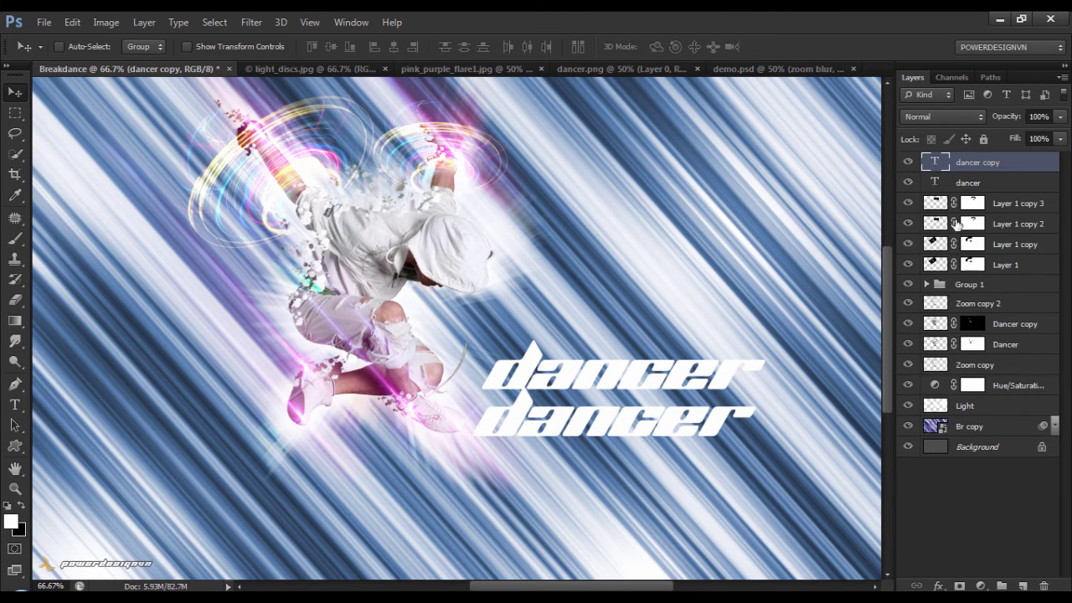
{"action": "double_click", "coordinate": [934, 164]}
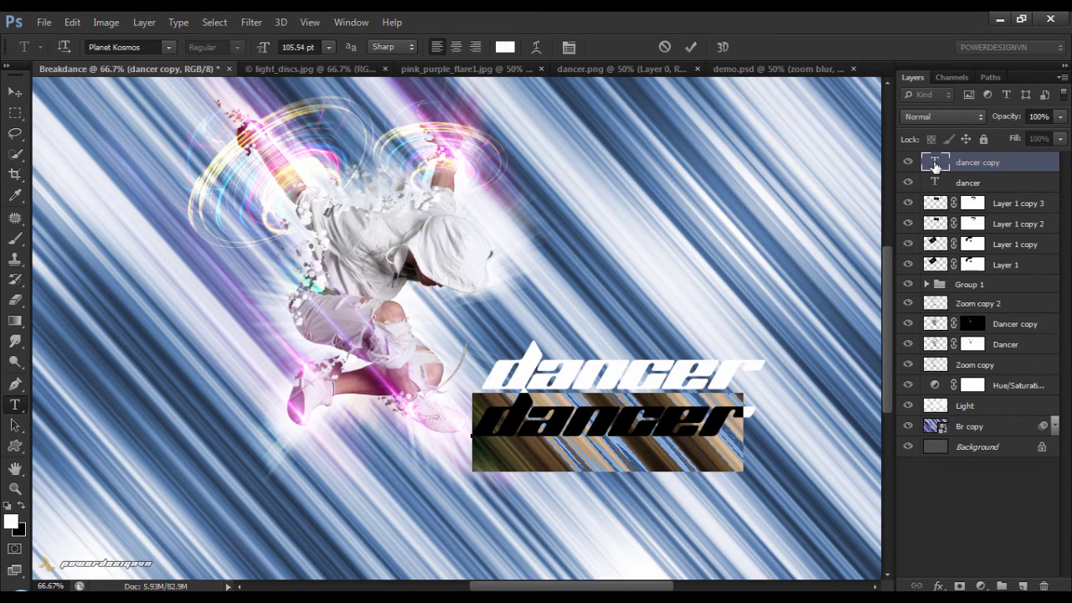
{"action": "type", "text": "wall"}
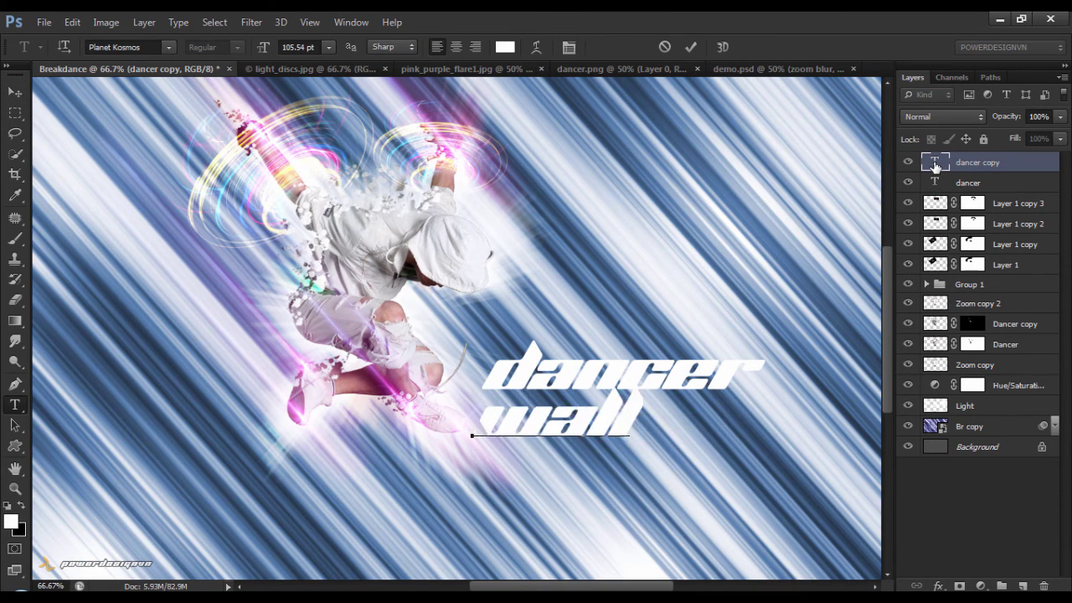
{"action": "type", "text": "p"}
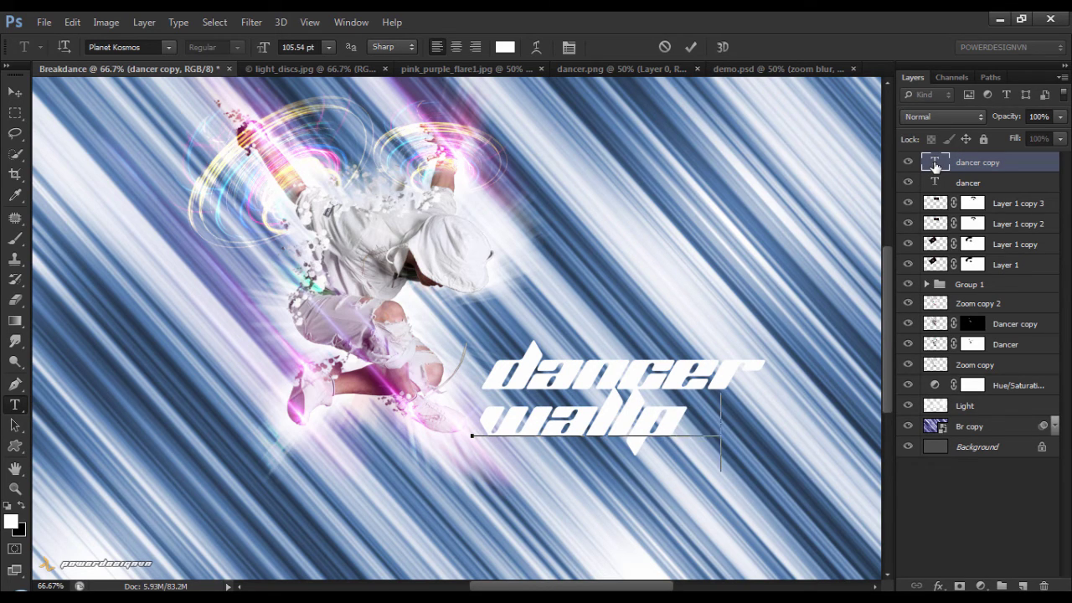
{"action": "type", "text": "aper"}
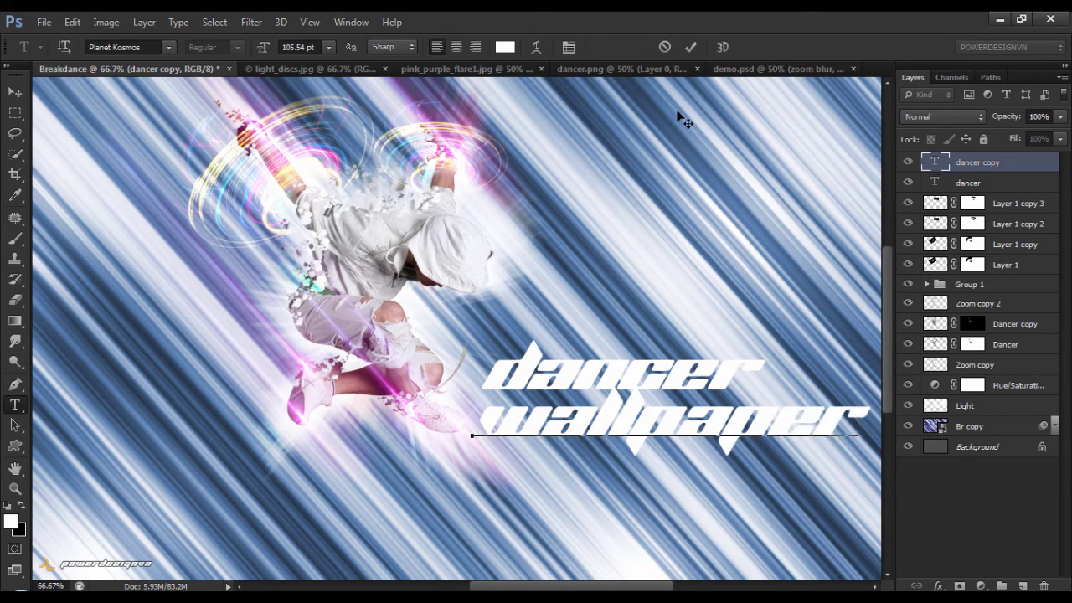
{"action": "left_click", "coordinate": [15, 91]}
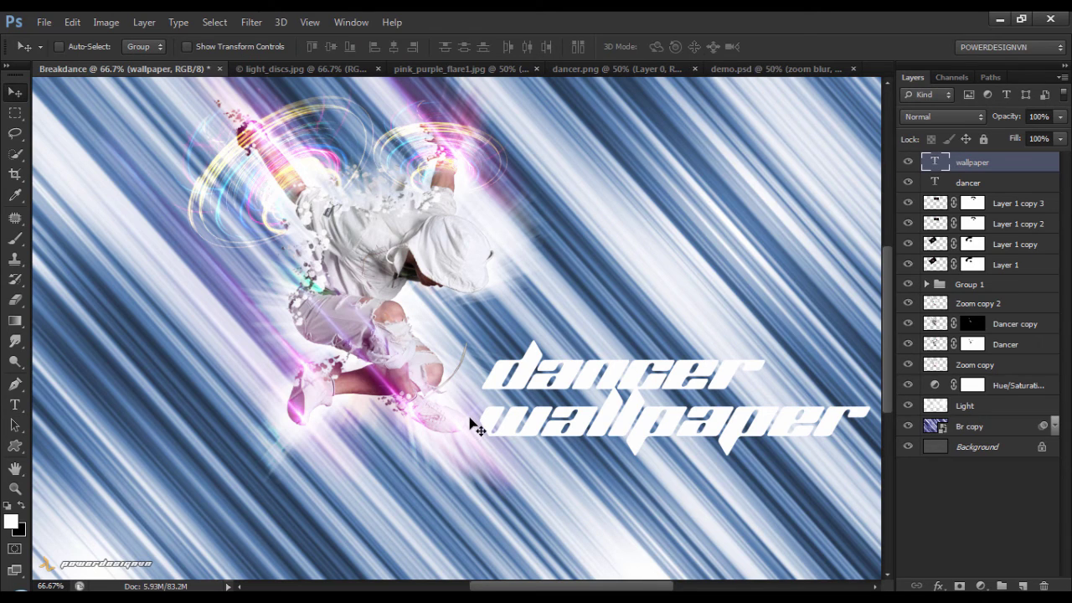
Step: Scale 'wallpaper' to 55.55% and tuck it under the right end of 'dancer'
{"action": "key", "text": "ctrl+t"}
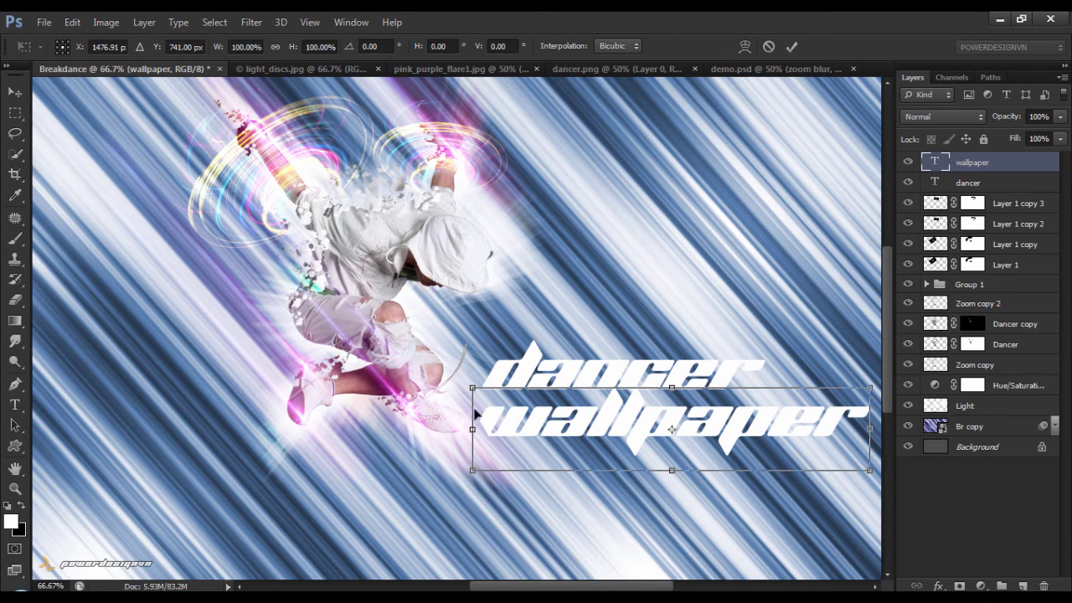
{"action": "left_click_drag", "start_coordinate": [471, 390], "coordinate": [562, 408]}
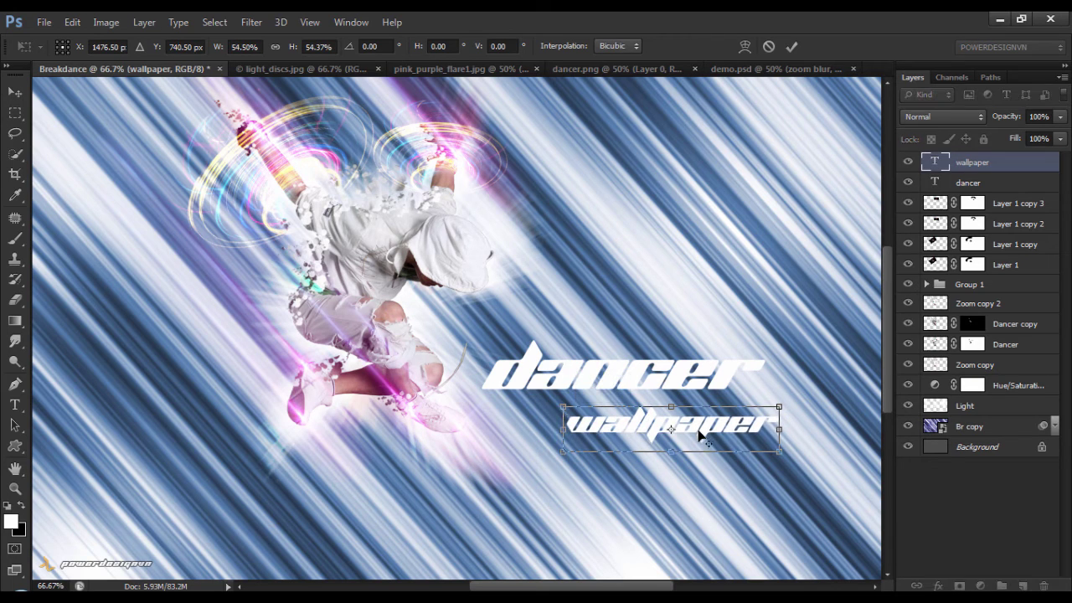
{"action": "left_click_drag", "start_coordinate": [708, 432], "coordinate": [799, 409]}
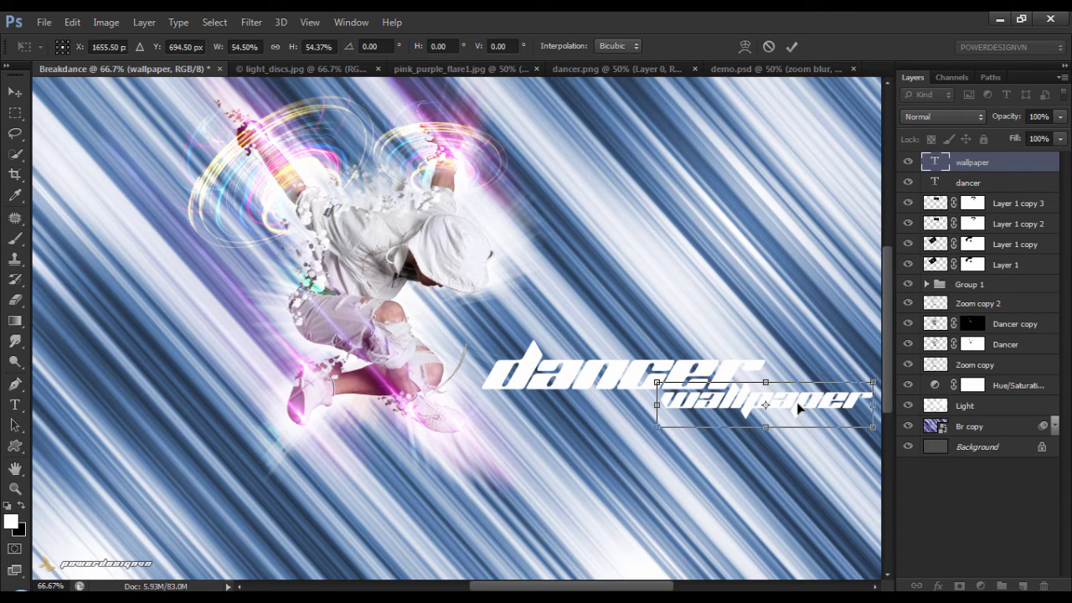
{"action": "key", "text": "Left"}
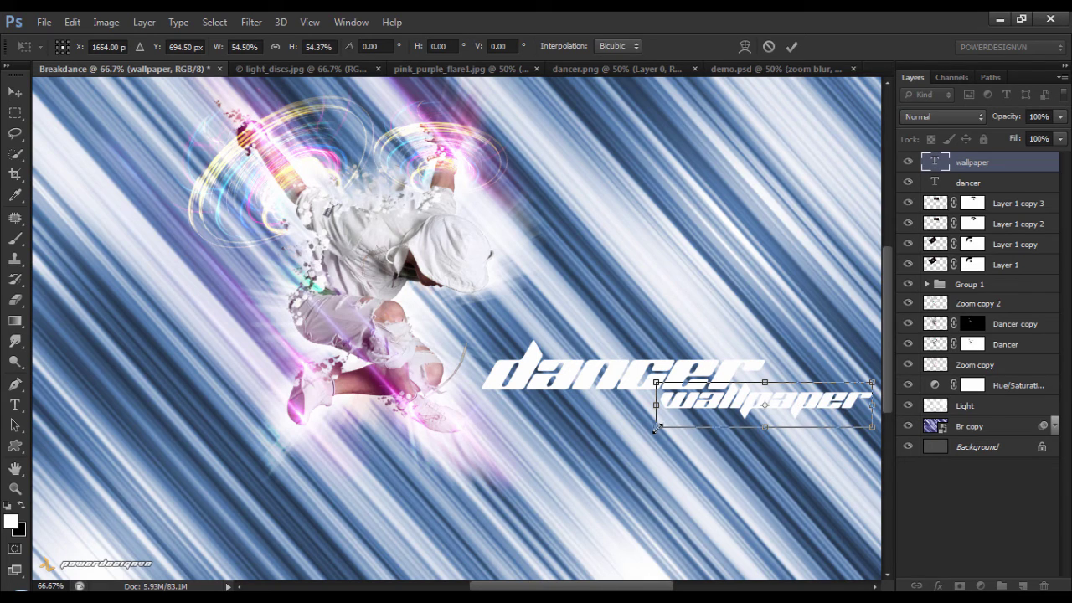
{"action": "left_click_drag", "start_coordinate": [654, 429], "coordinate": [651, 429]}
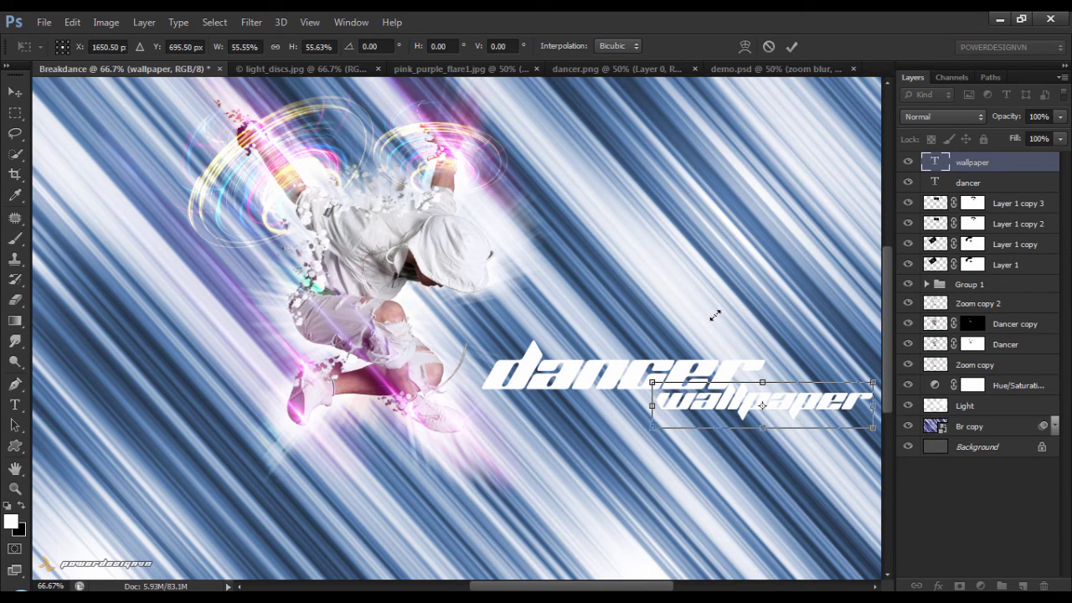
{"action": "key", "text": "Right"}
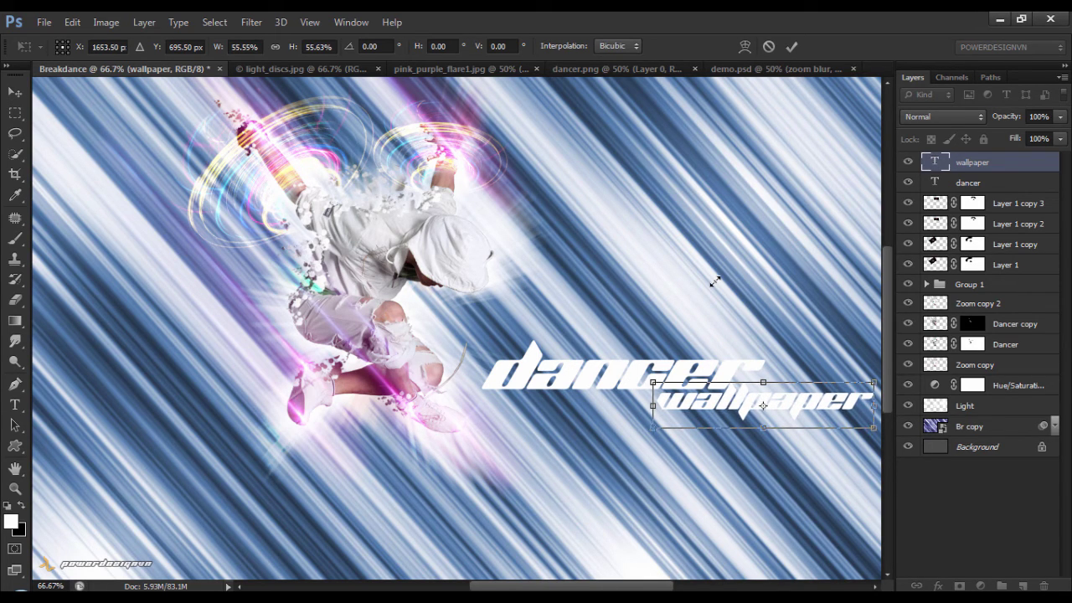
{"action": "key", "text": "Up"}
{"action": "key", "text": "Right"}
{"action": "key", "text": "Right"}
{"action": "key", "text": "Up"}
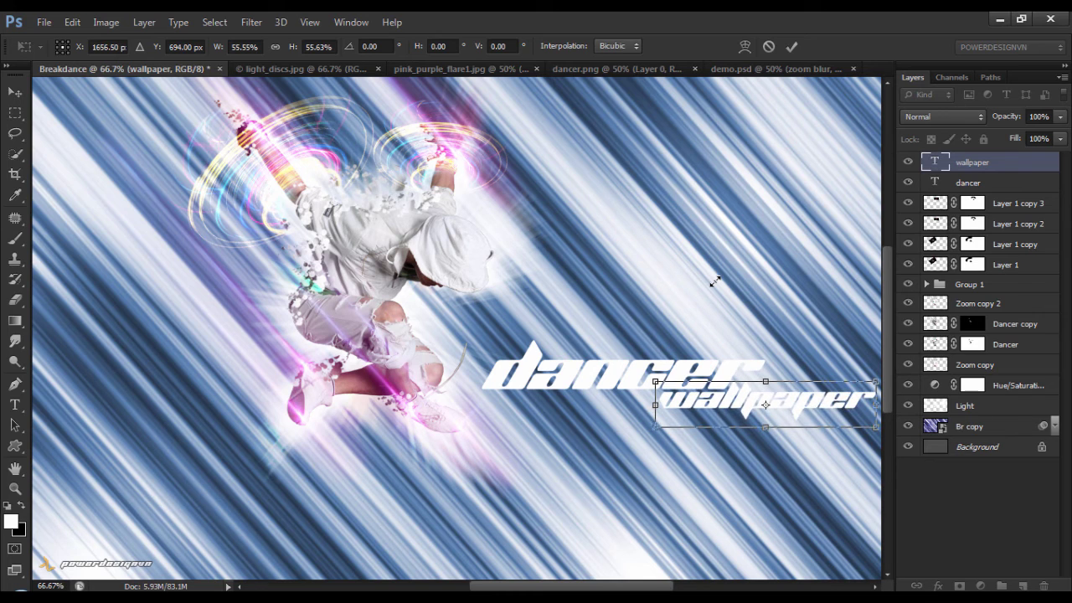
{"action": "left_click", "coordinate": [793, 47]}
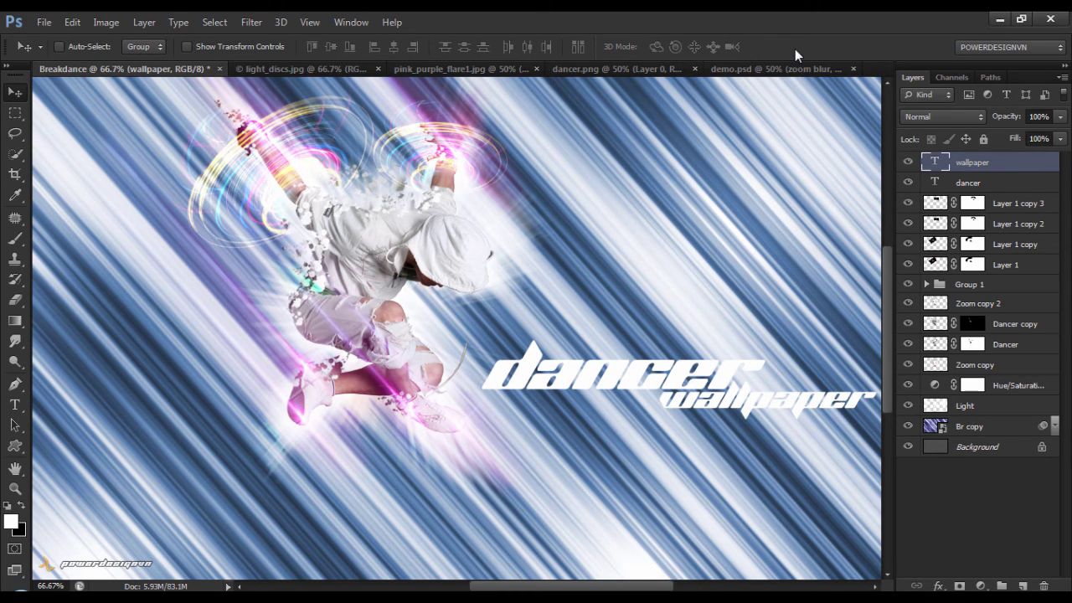
{"action": "key", "text": "ctrl+minus"}
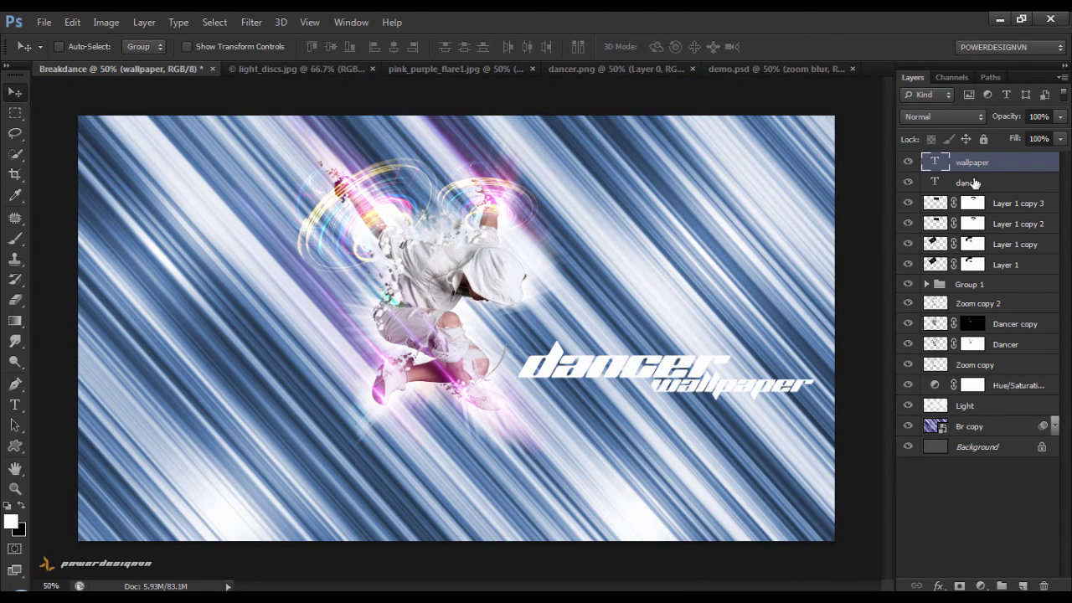
Step: Merge 'dancer' and 'wallpaper' into one layer and give it a Stroke effect
{"action": "left_click", "coordinate": [971, 183], "text": "shift"}
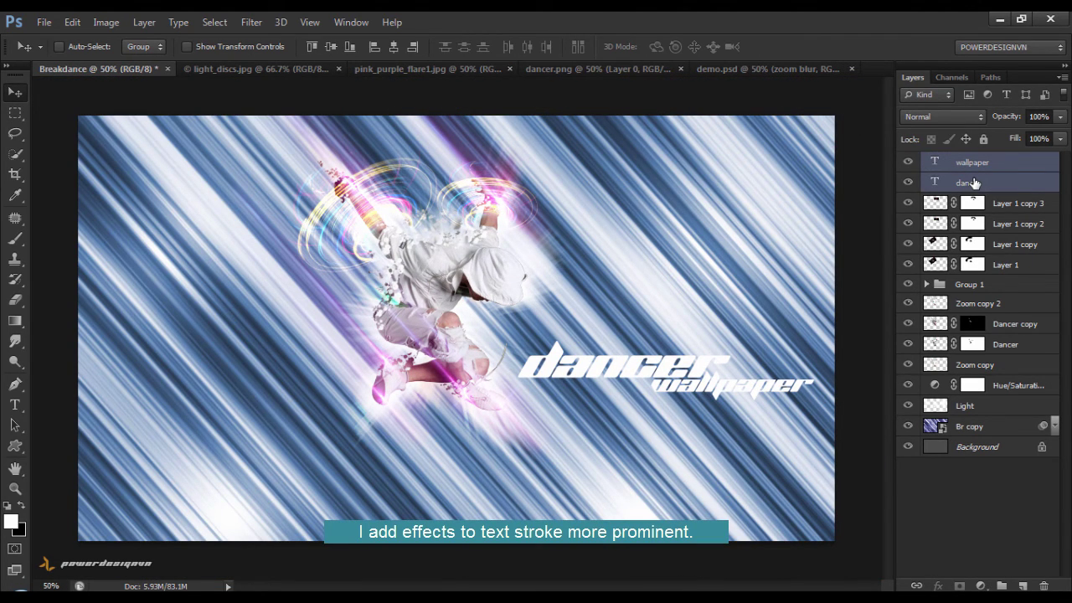
{"action": "key", "text": "ctrl+e"}
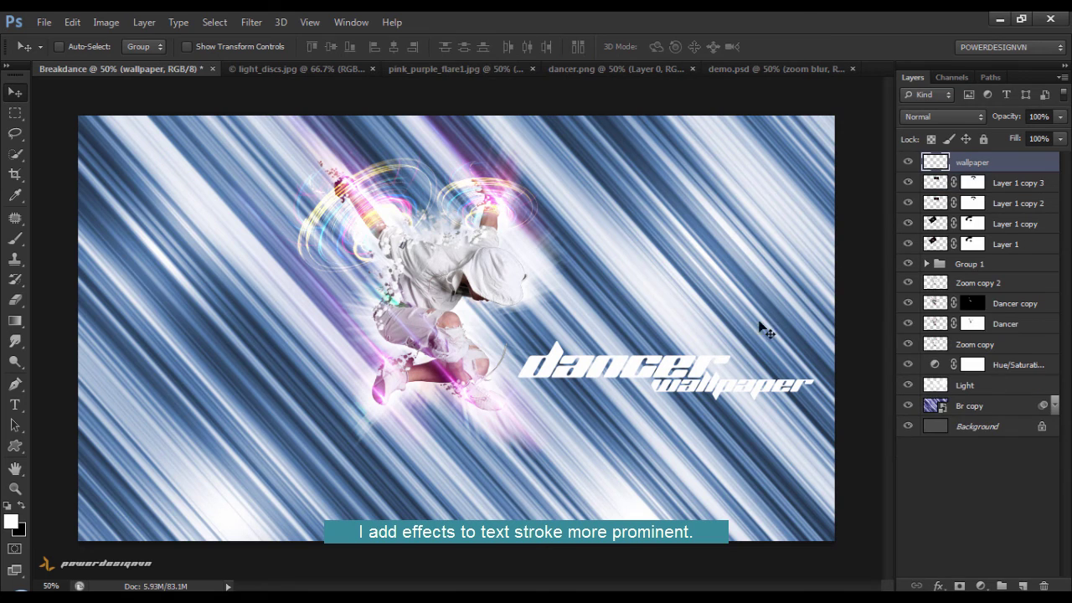
{"action": "left_click", "coordinate": [938, 586]}
{"action": "left_click", "coordinate": [949, 429]}
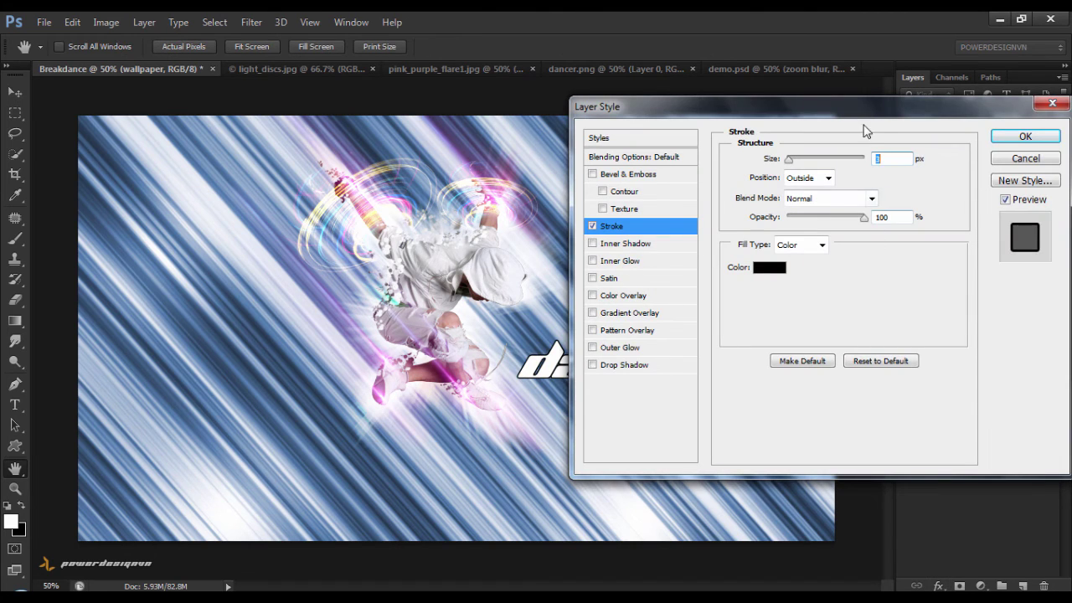
{"action": "left_click_drag", "start_coordinate": [862, 115], "coordinate": [294, 114]}
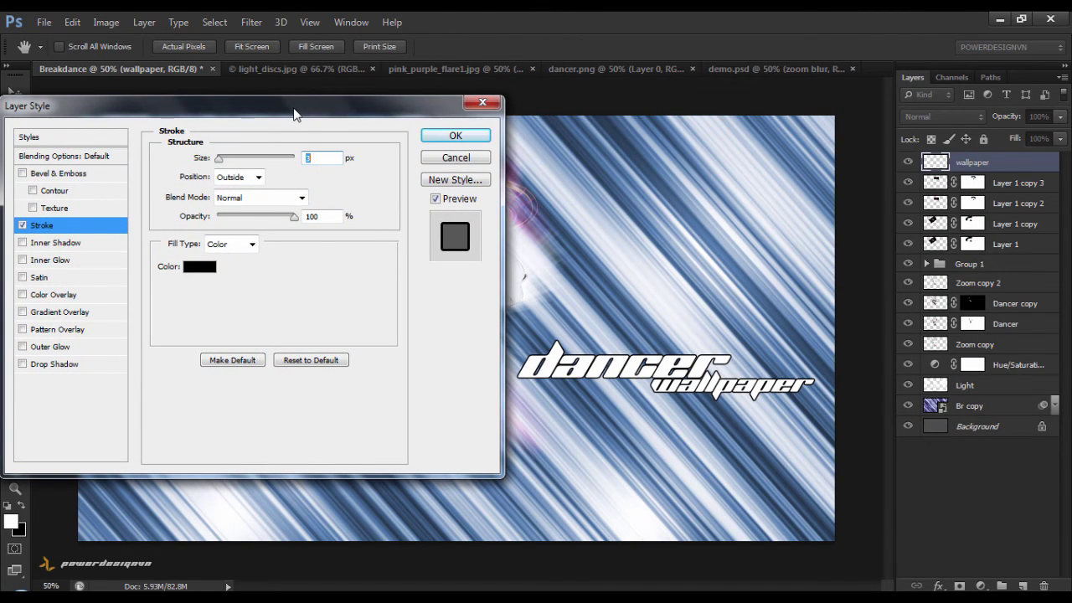
{"action": "left_click", "coordinate": [454, 135]}
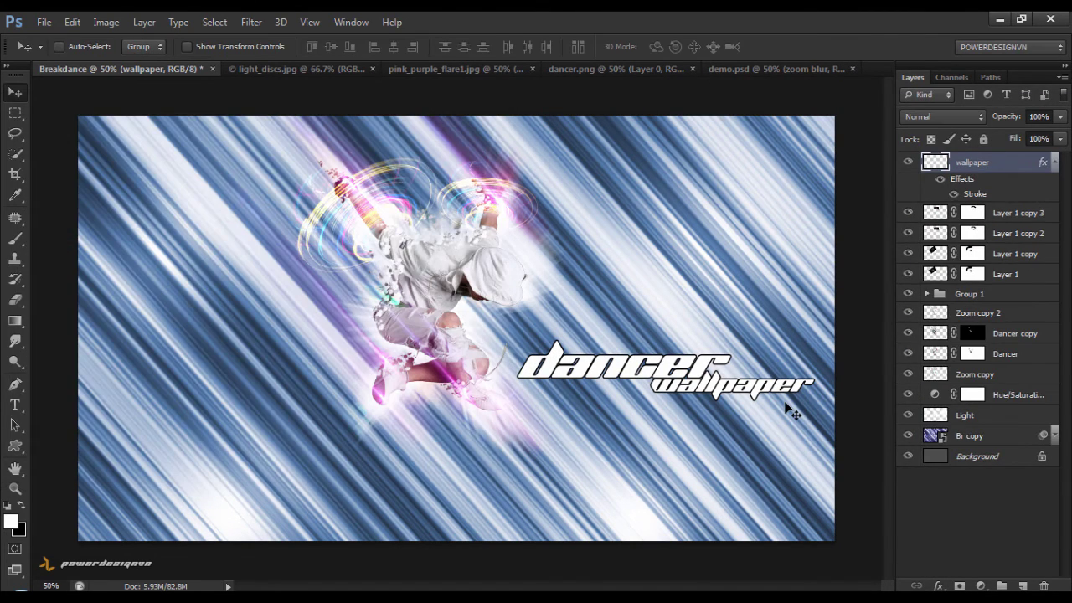
Step: Shrink the title to about 74% and move it to the image's lower left
{"action": "key", "text": "ctrl+t"}
{"action": "left_click_drag", "start_coordinate": [816, 403], "coordinate": [740, 388]}
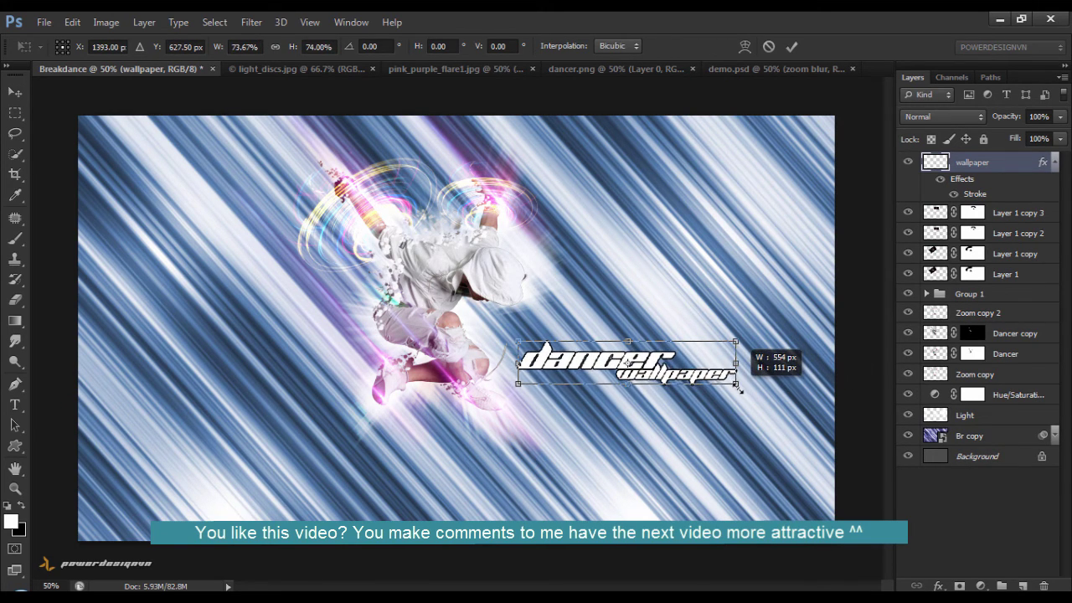
{"action": "left_click", "coordinate": [791, 46]}
{"action": "mouse_move", "coordinate": [634, 367]}
{"action": "left_mouse_down"}
{"action": "mouse_move", "coordinate": [360, 421]}
{"action": "mouse_move", "coordinate": [349, 407]}
{"action": "left_mouse_up"}
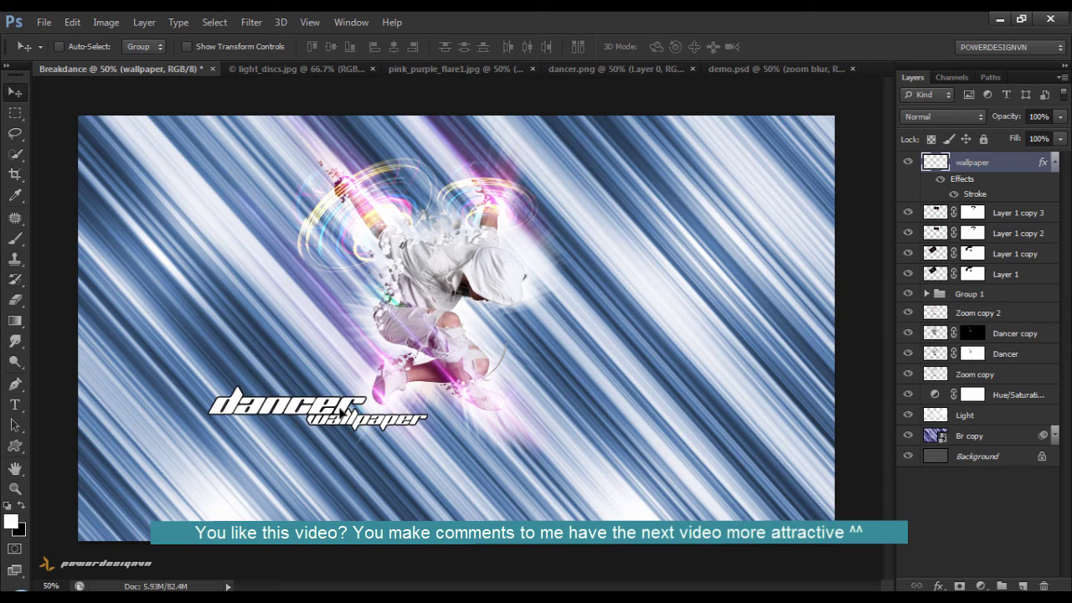
{"action": "left_click", "coordinate": [982, 521]}
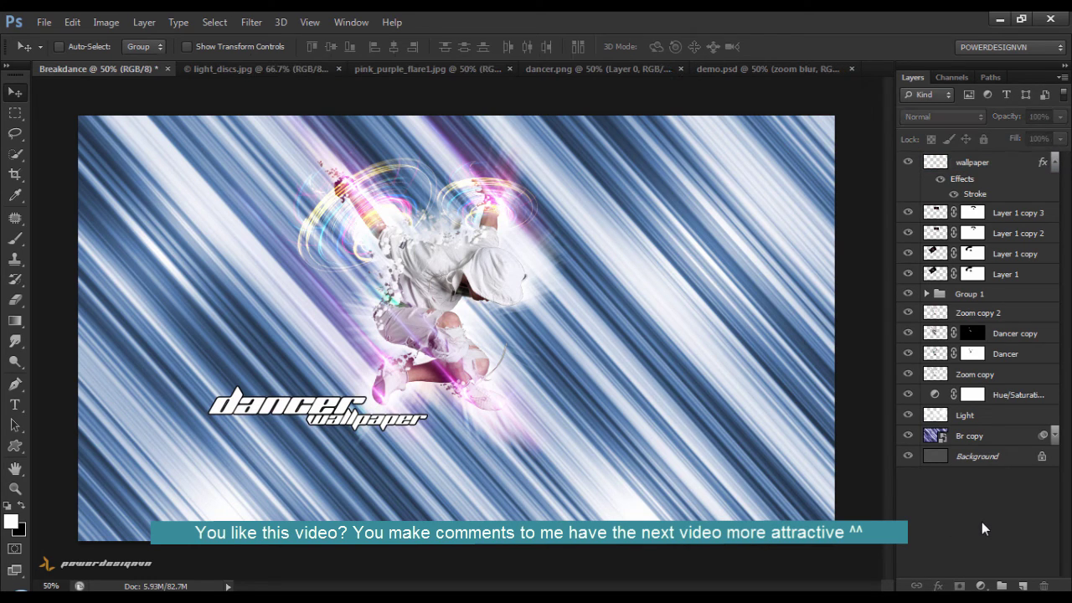
{"action": "left_click", "coordinate": [1054, 163]}
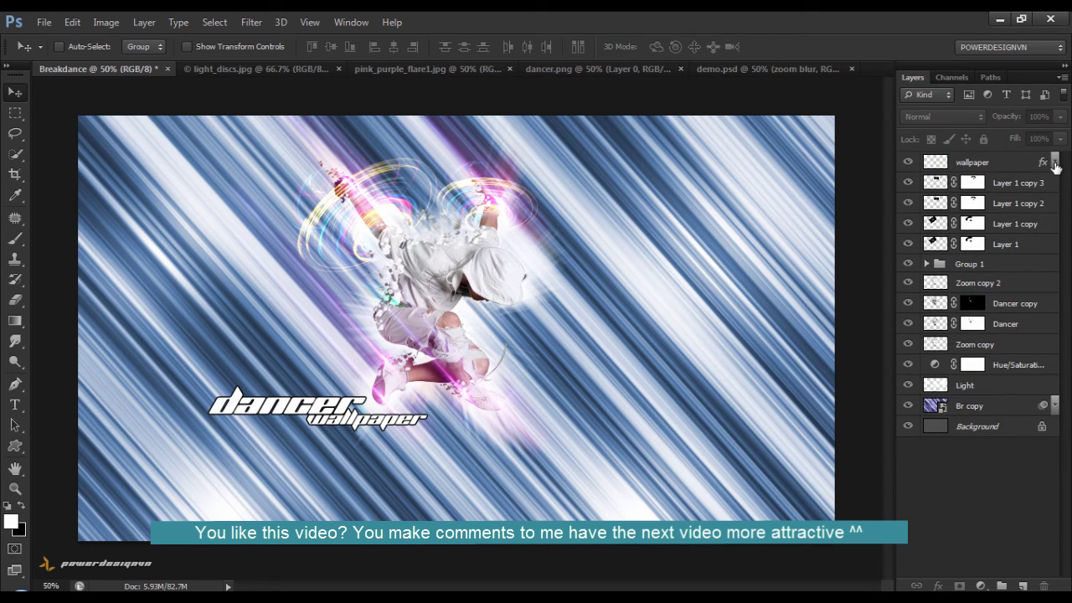
Step: Stamp visible layers into Layer 2, hide the layers beneath, and duplicate Layer 2
{"action": "key", "text": "ctrl+shift+alt+e"}
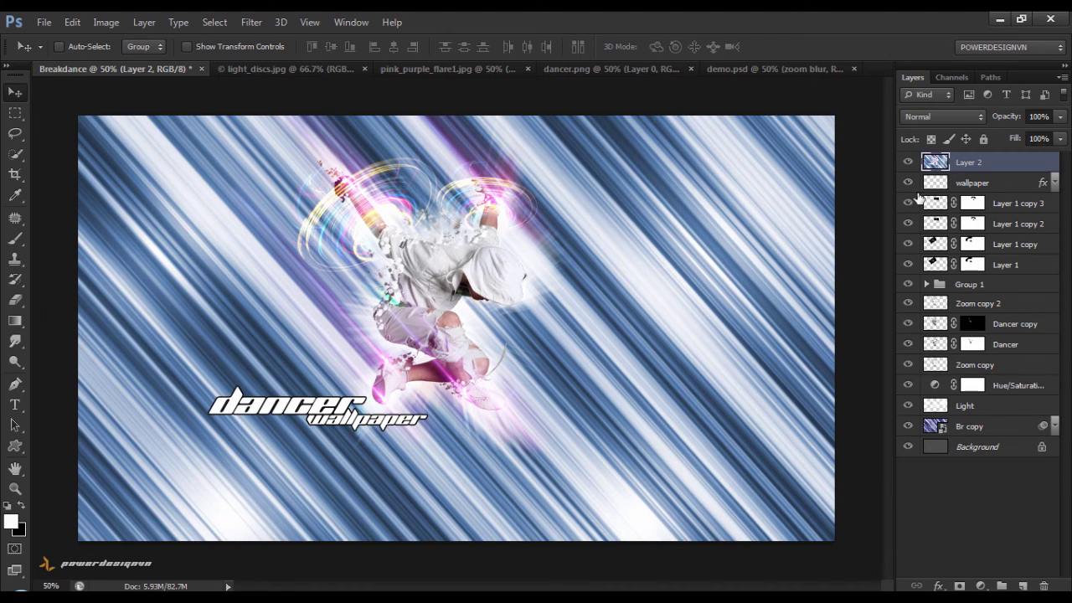
{"action": "left_click_drag", "start_coordinate": [907, 183], "coordinate": [911, 424]}
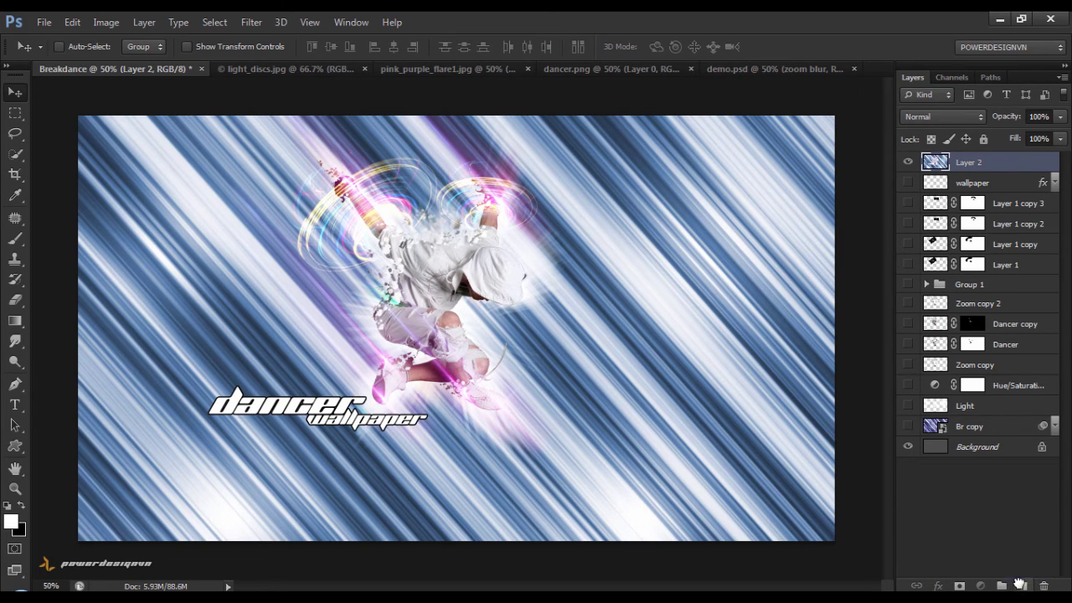
{"action": "left_click_drag", "start_coordinate": [1019, 583], "coordinate": [1021, 585]}
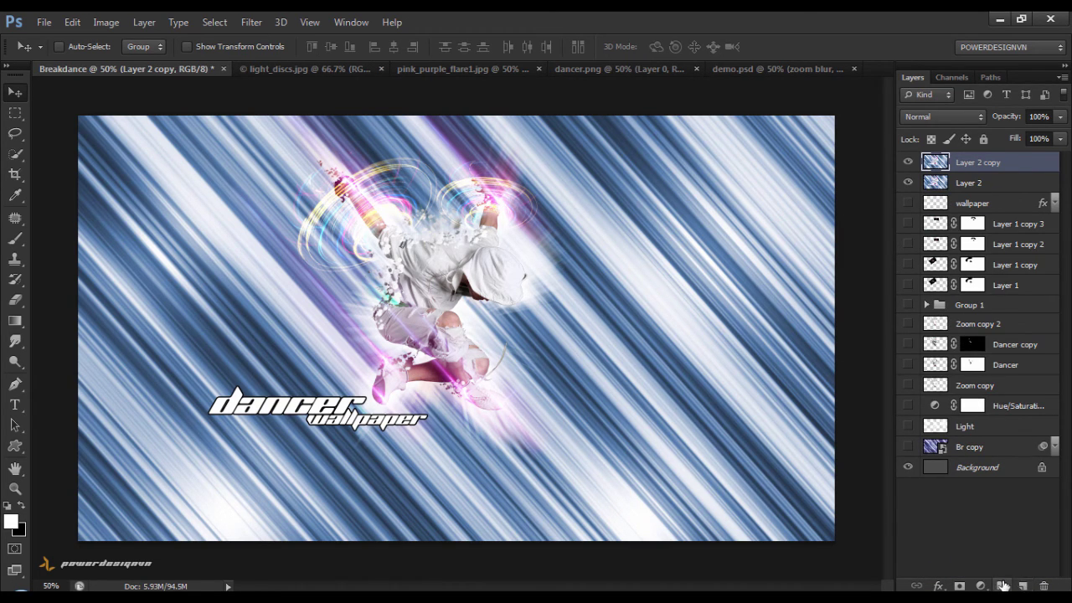
Step: Add a Curves adjustment with the Darker (RGB) preset, pulled lower to darken midtones
{"action": "left_click", "coordinate": [980, 585]}
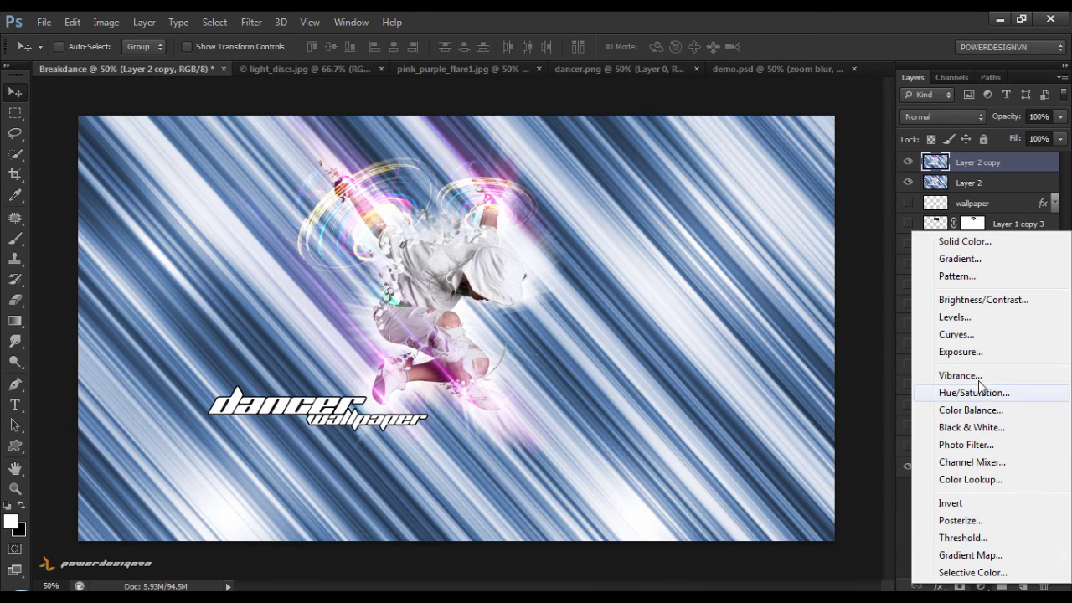
{"action": "left_click", "coordinate": [963, 335]}
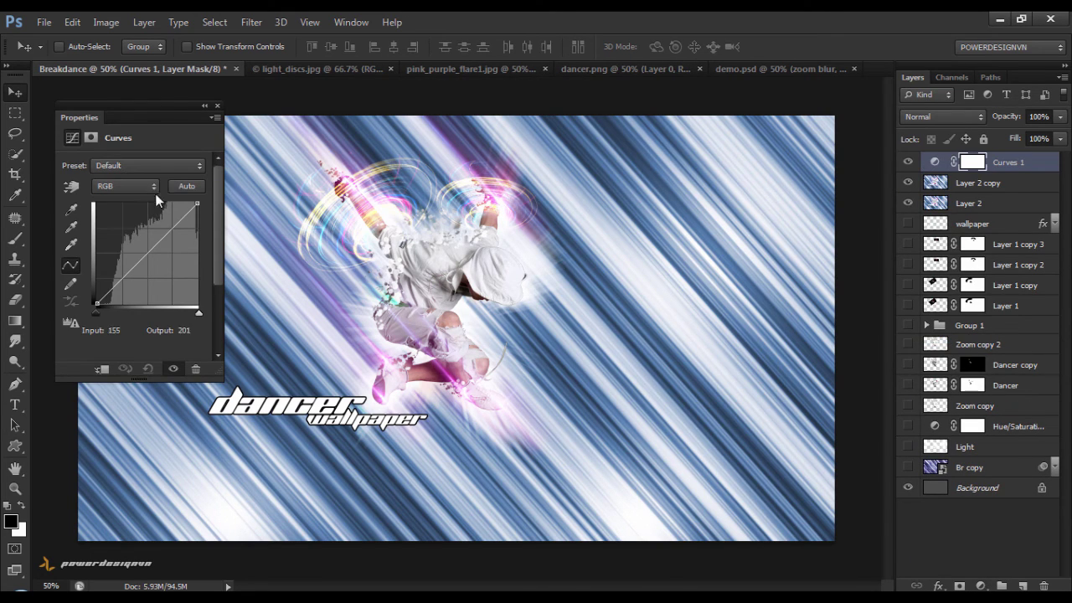
{"action": "left_click", "coordinate": [156, 166]}
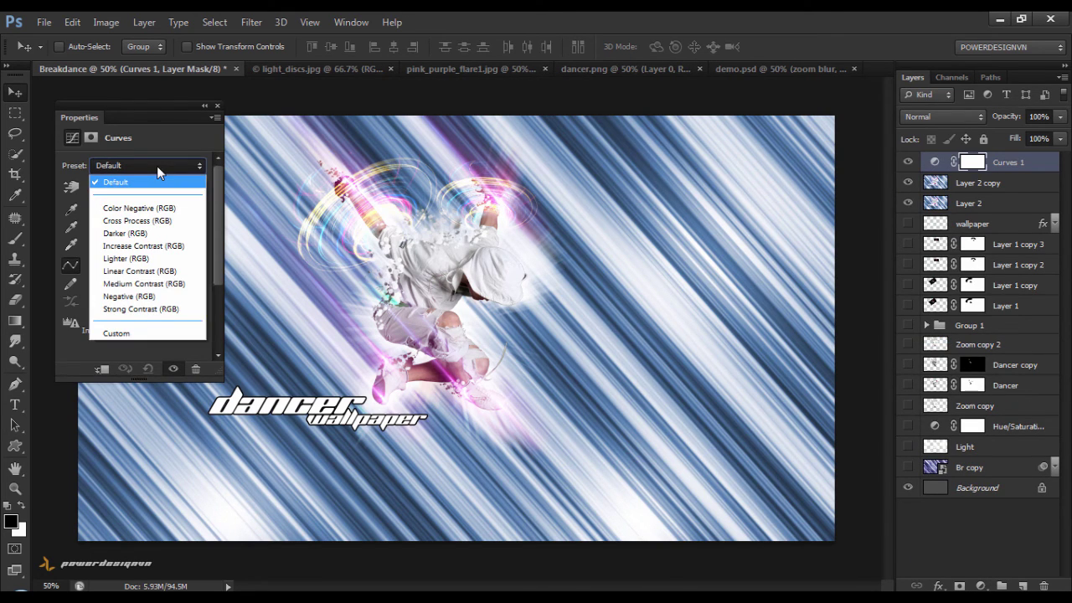
{"action": "left_click", "coordinate": [151, 234]}
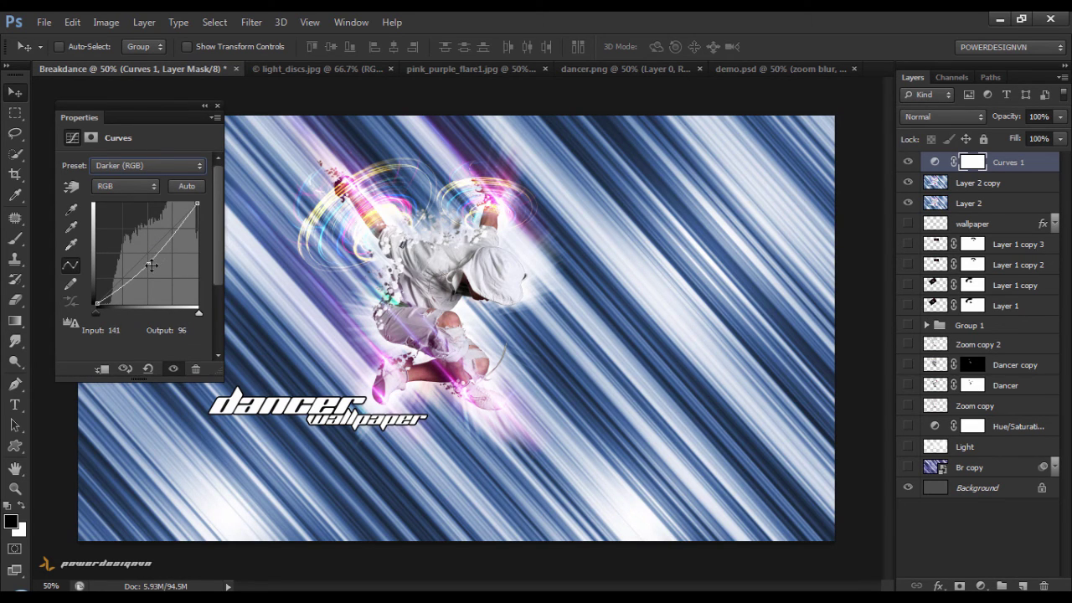
{"action": "left_click_drag", "start_coordinate": [149, 263], "coordinate": [153, 268]}
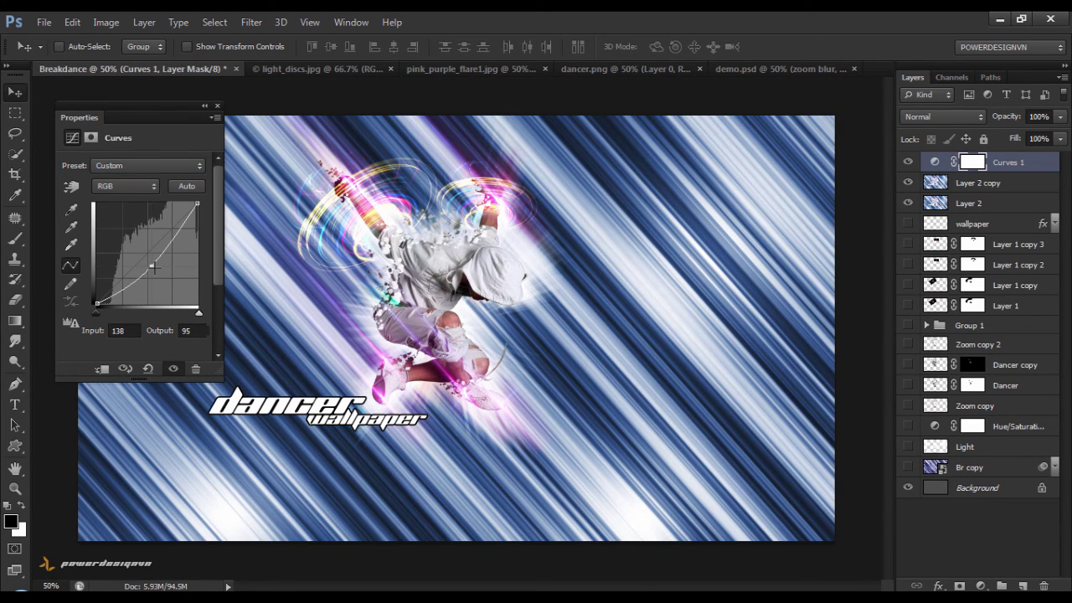
{"action": "left_click_drag", "start_coordinate": [154, 267], "coordinate": [152, 267]}
{"action": "left_click", "coordinate": [217, 106]}
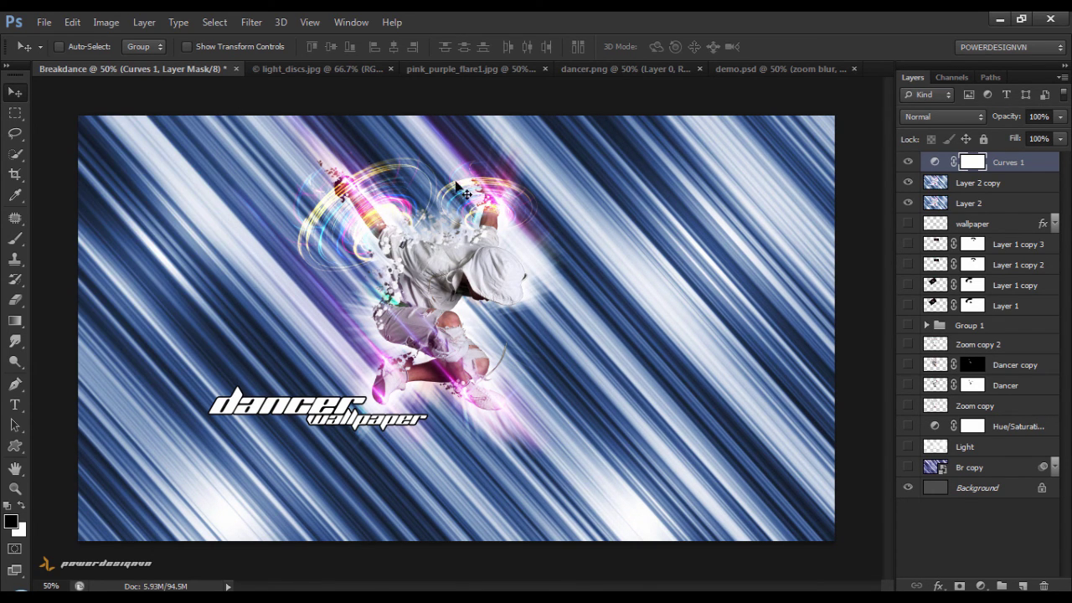
Step: Add a Gradient Map adjustment layer using the Violet, Orange gradient preset
{"action": "left_click", "coordinate": [978, 585]}
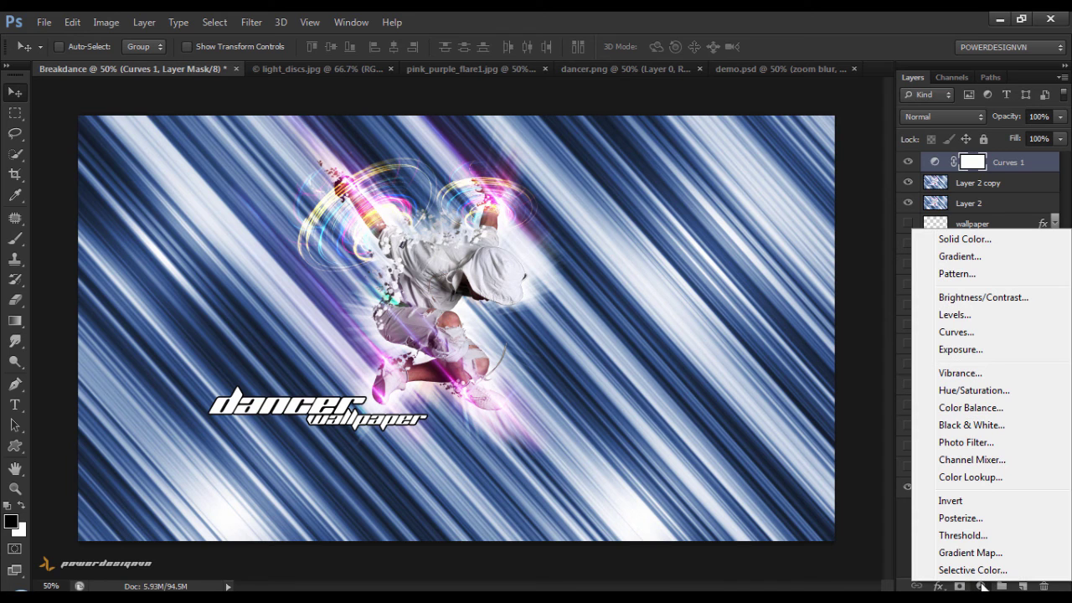
{"action": "left_click", "coordinate": [989, 552]}
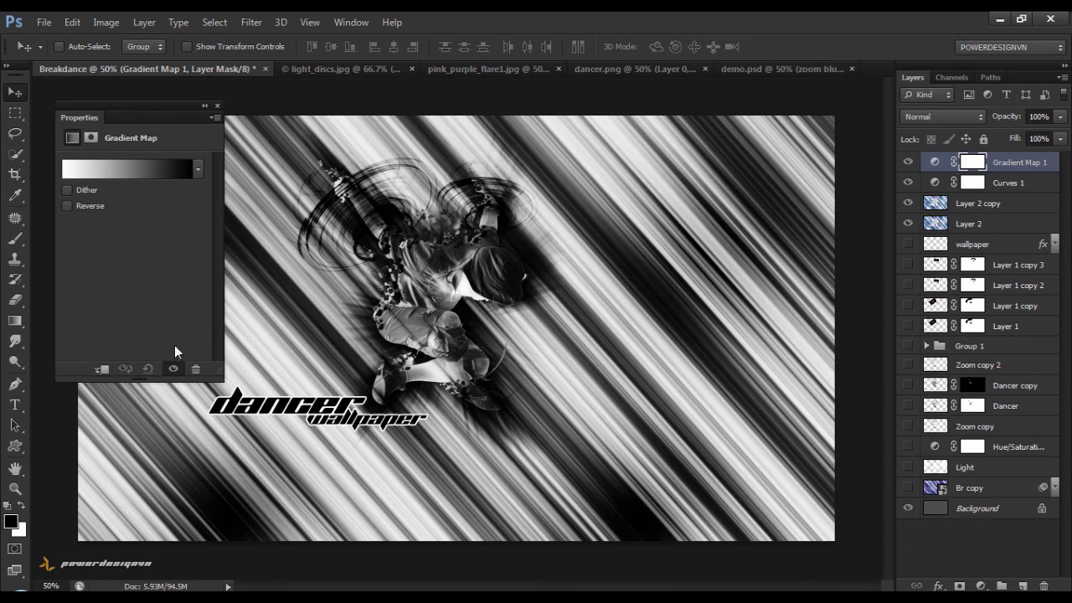
{"action": "left_click", "coordinate": [101, 170]}
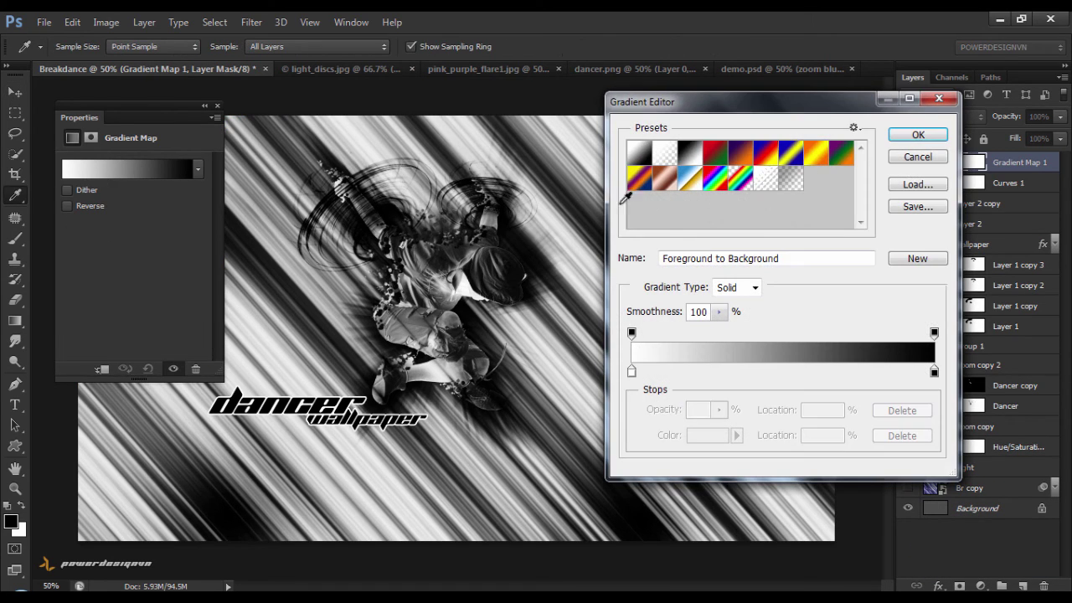
{"action": "left_click", "coordinate": [739, 156]}
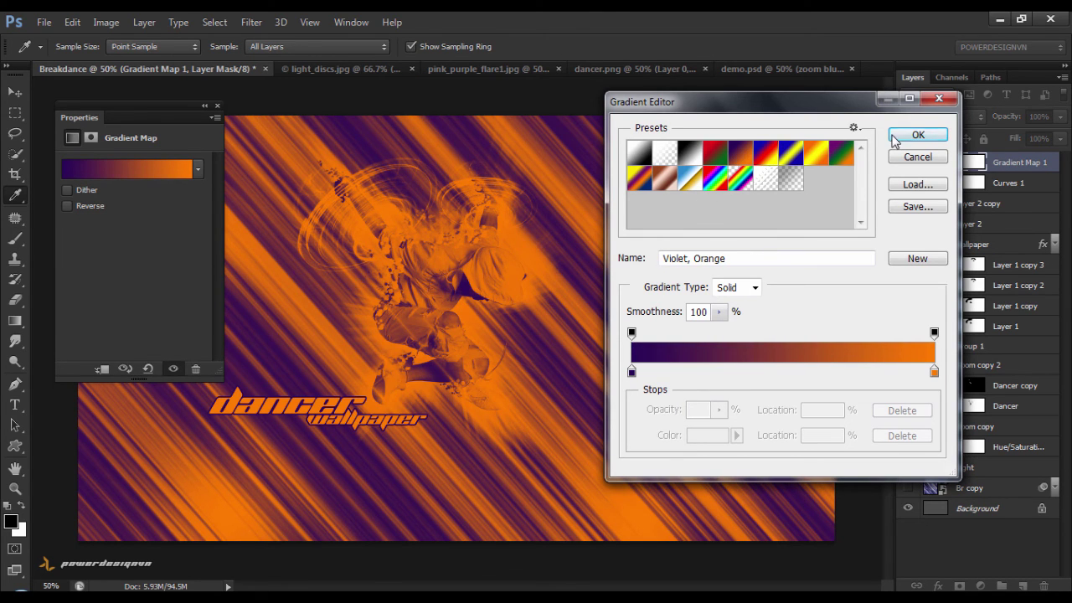
{"action": "left_click", "coordinate": [918, 134]}
{"action": "key", "text": "v"}
{"action": "left_click", "coordinate": [216, 106]}
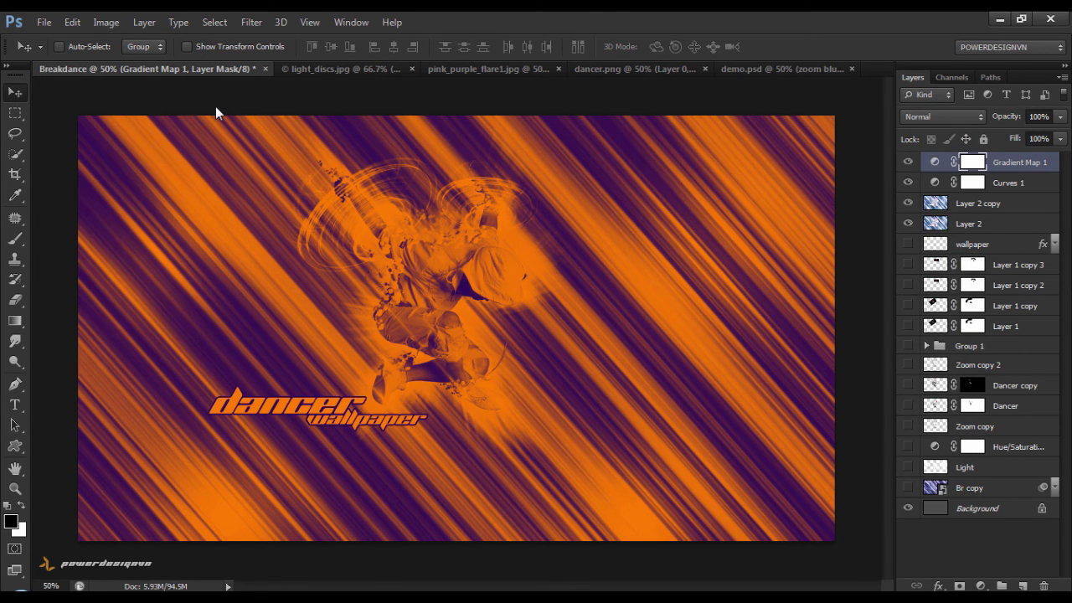
Step: Blend the Gradient Map 1 layer in Soft Light at 25% opacity
{"action": "left_click", "coordinate": [975, 114]}
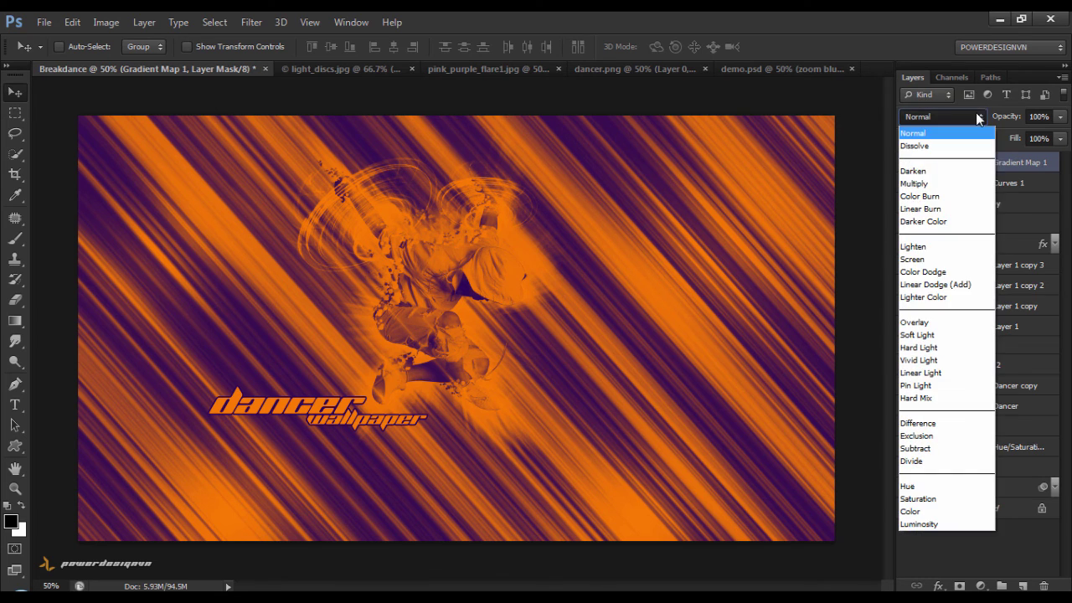
{"action": "left_click", "coordinate": [952, 335]}
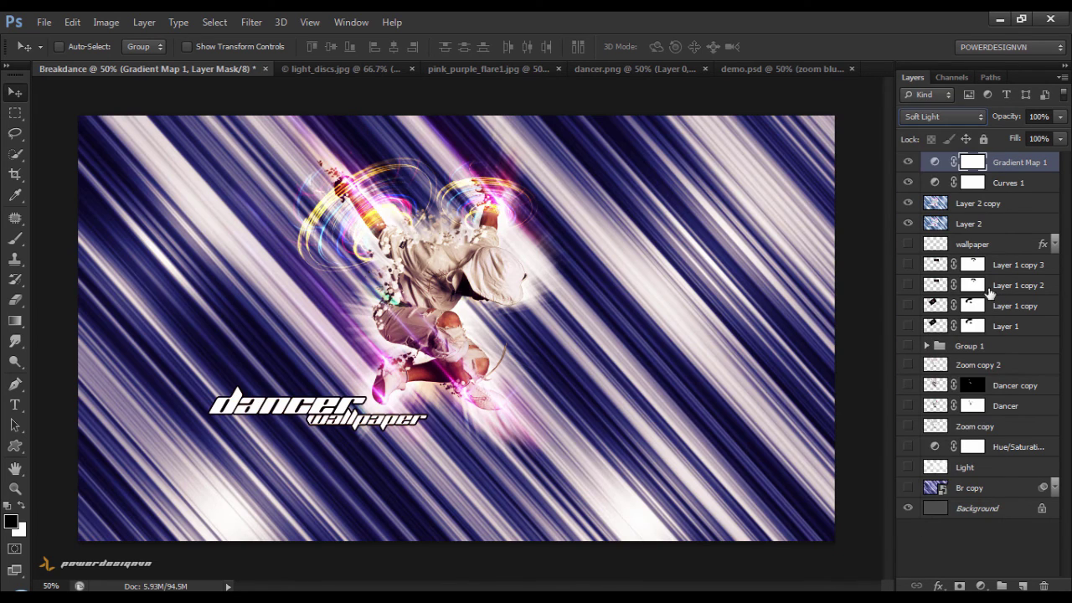
{"action": "left_click", "coordinate": [1059, 117]}
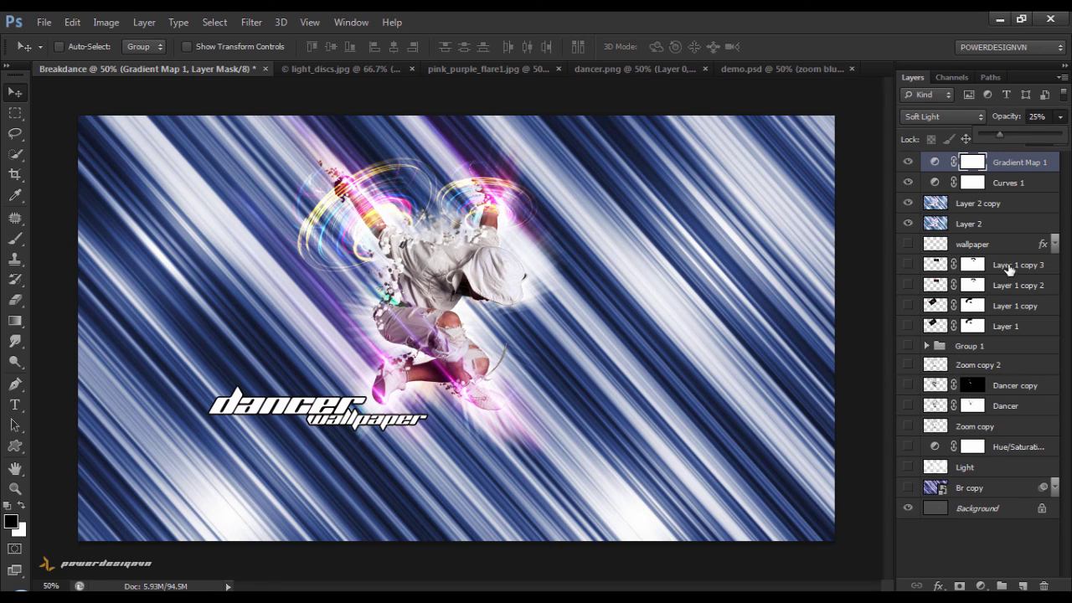
{"action": "left_click", "coordinate": [964, 533]}
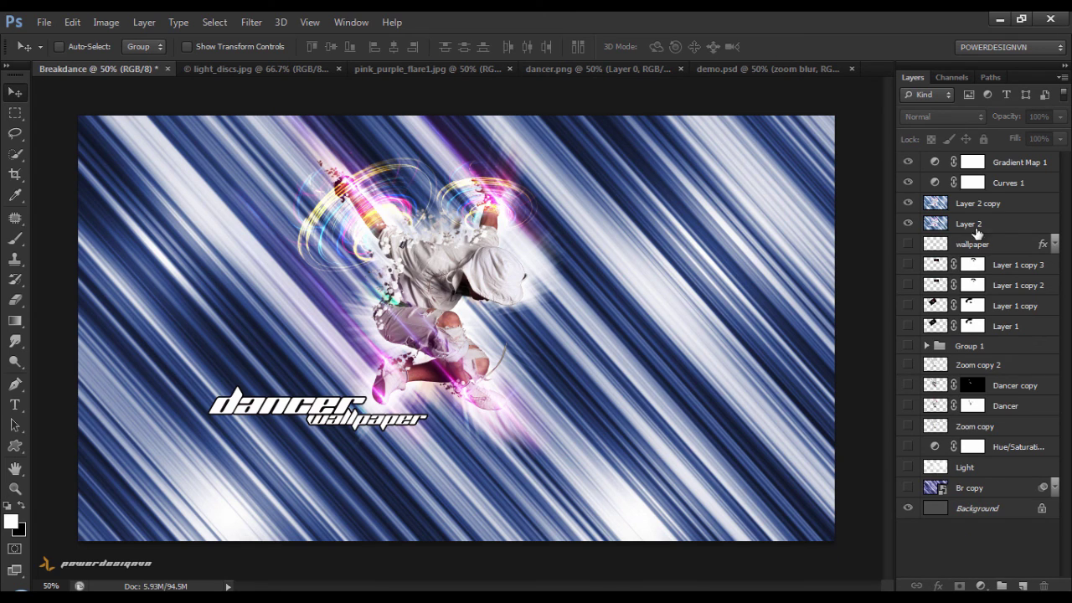
Step: Paint black on the Curves 1 mask around the dancer with a large soft brush
{"action": "left_click", "coordinate": [972, 185]}
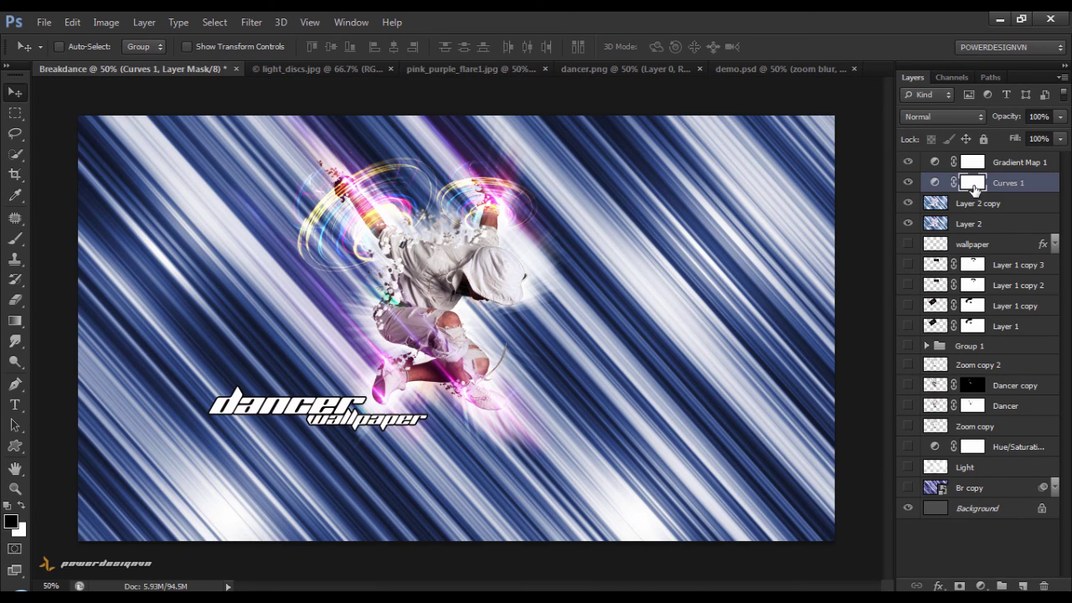
{"action": "key", "text": "b"}
{"action": "mouse_move", "coordinate": [483, 312]}
{"action": "left_mouse_down"}
{"action": "mouse_move", "coordinate": [536, 312]}
{"action": "mouse_move", "coordinate": [491, 310]}
{"action": "mouse_move", "coordinate": [519, 308]}
{"action": "left_mouse_up"}
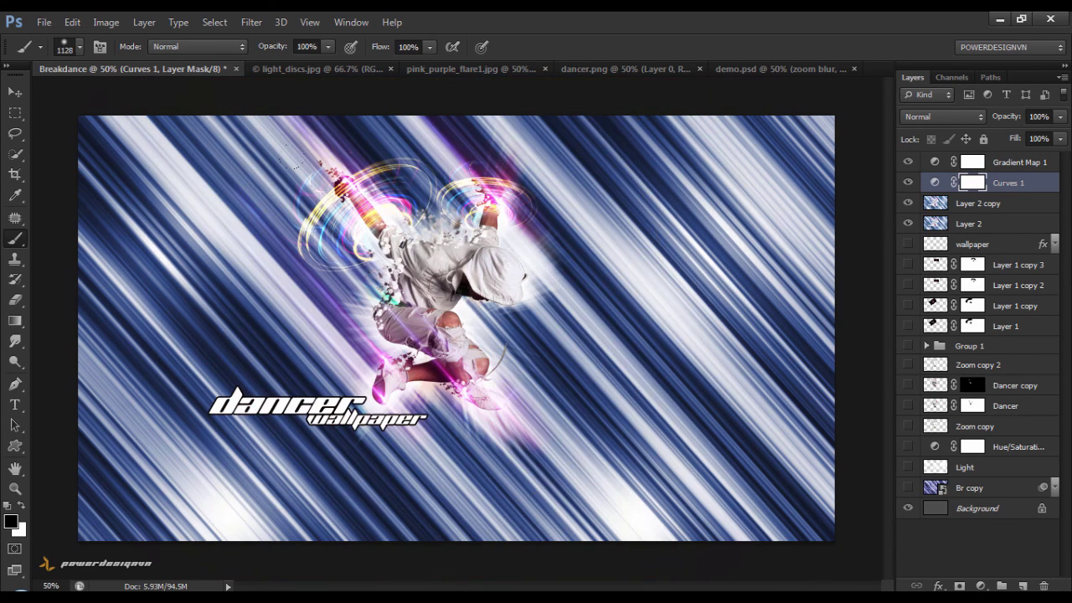
{"action": "left_click", "coordinate": [457, 323]}
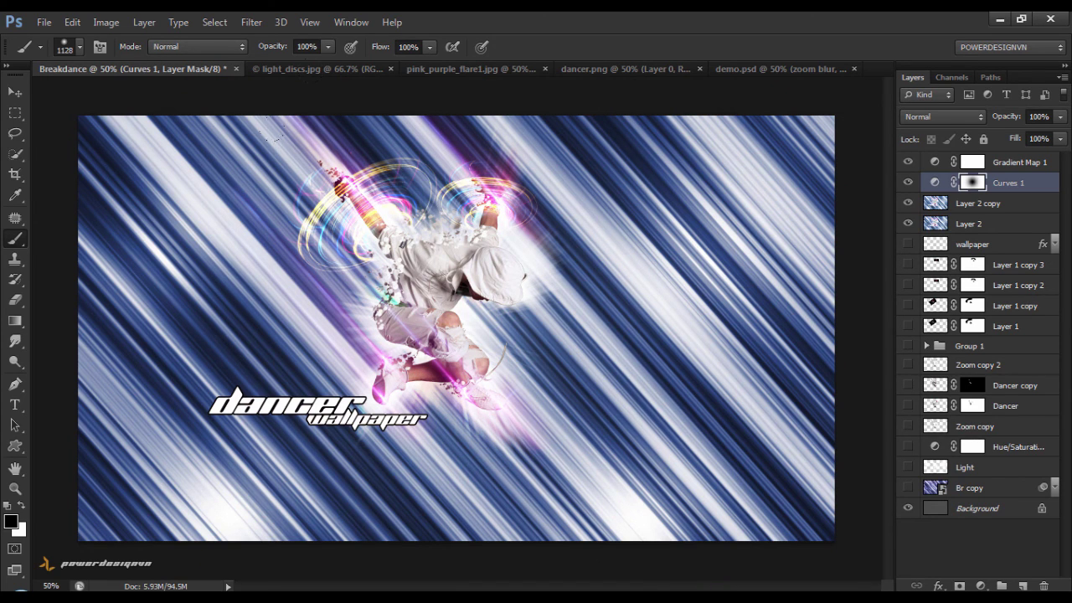
{"action": "left_click", "coordinate": [457, 323]}
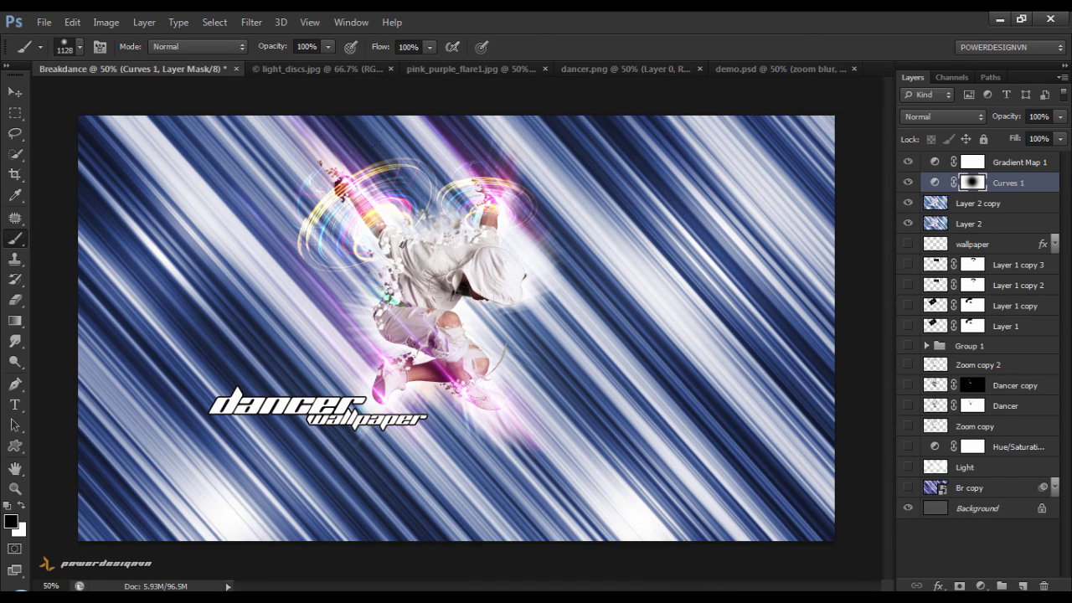
{"action": "key", "text": "v"}
{"action": "left_click", "coordinate": [933, 536]}
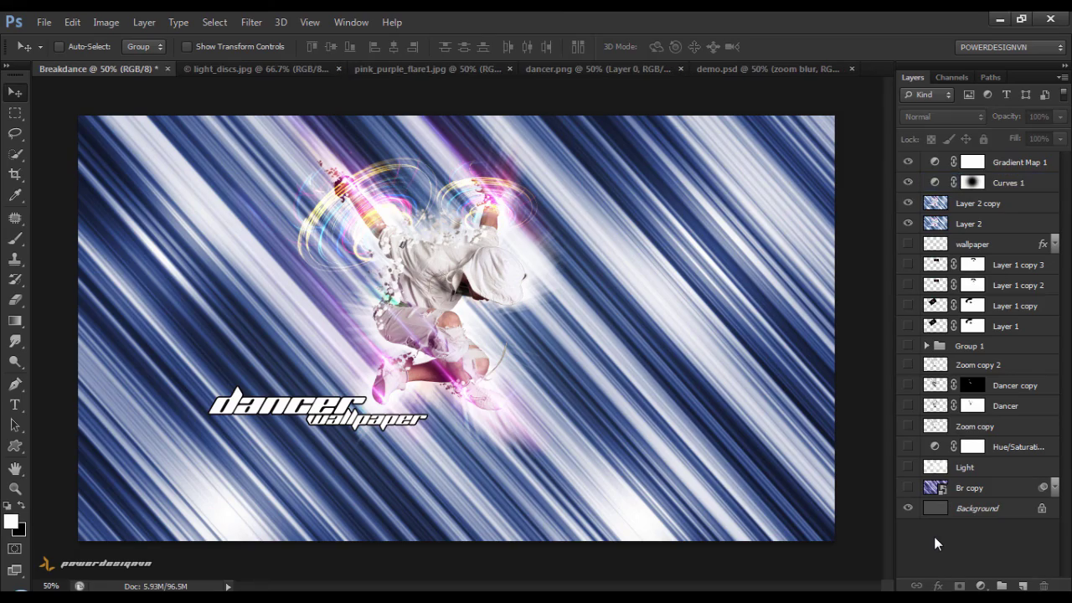